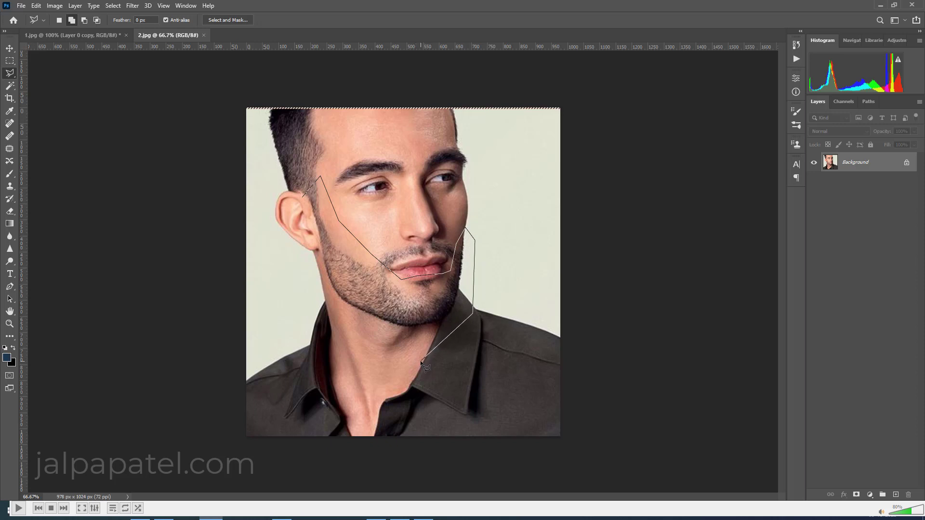
# - Close the polygonal lasso selection around the man's beard, jaw and upper neck in 2.jpg
pyautogui.click(348, 355)
pyautogui.click(317, 288)
pyautogui.click(297, 215)
pyautogui.click(303, 195)
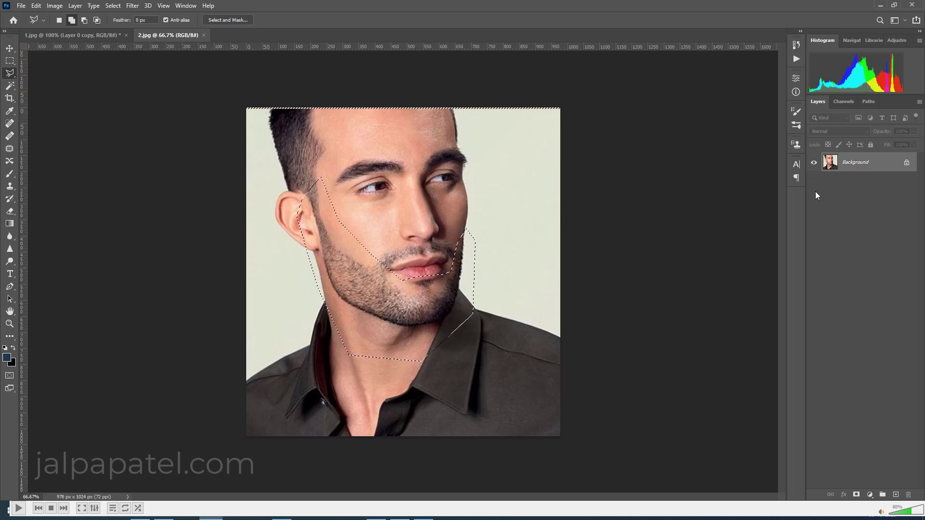
# - Copy the selected beard area and paste it as a new layer into 1.jpg
pyautogui.click(37, 6)
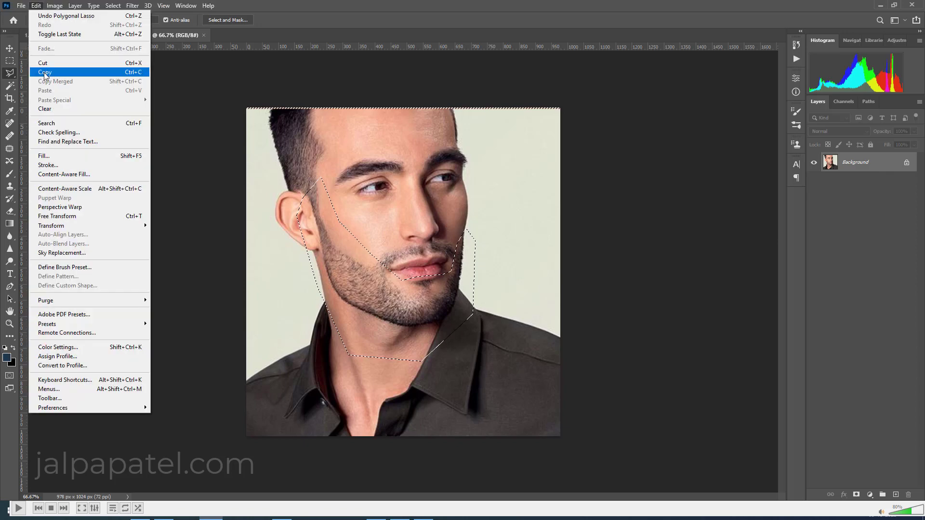
pyautogui.click(44, 73)
pyautogui.click(82, 35)
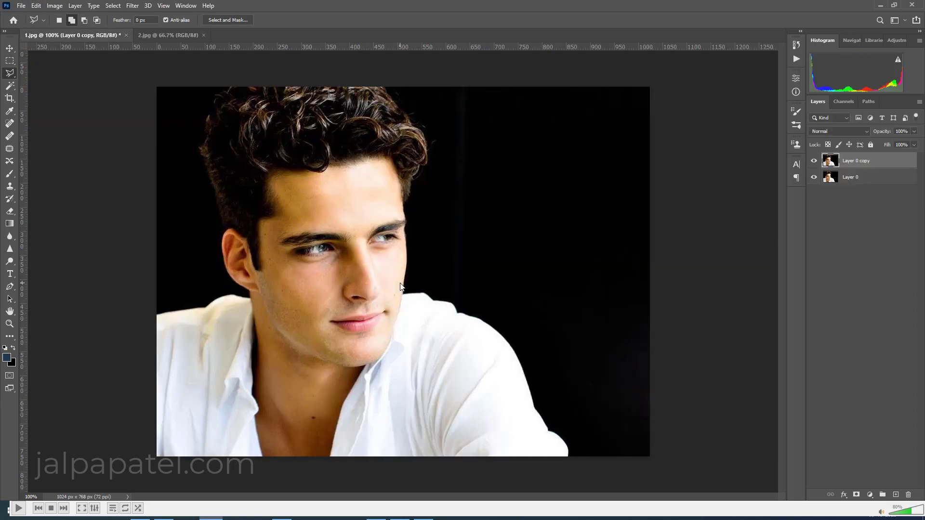
pyautogui.click(36, 6)
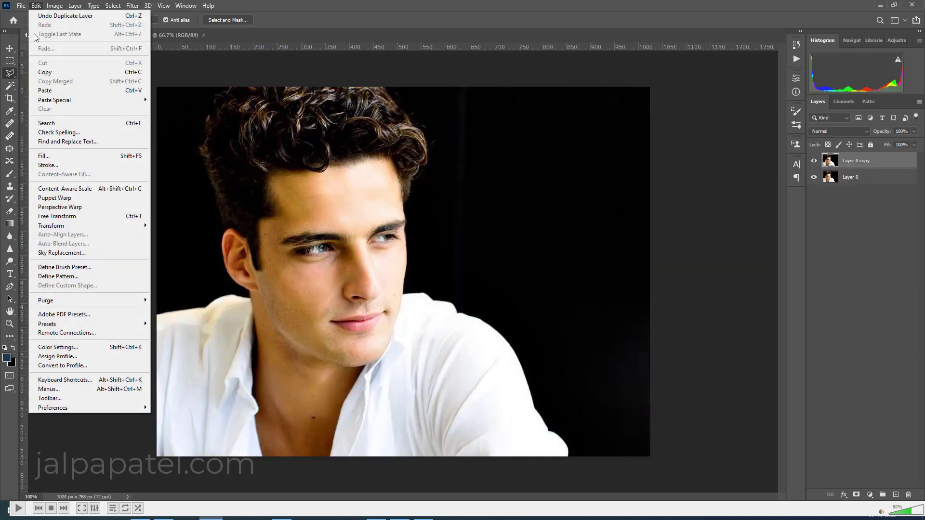
pyautogui.click(49, 90)
# - Free-transform the pasted beard, scaling it down, rotating it slightly and placing it over the man's jaw
pyautogui.hotkey('ctrl', 't')
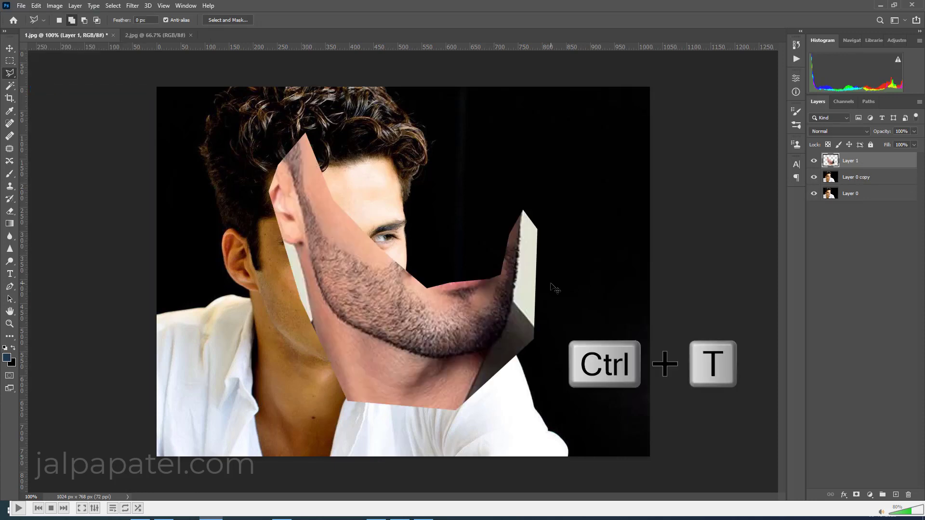
pyautogui.moveTo(426, 326); pyautogui.dragTo(361, 375)
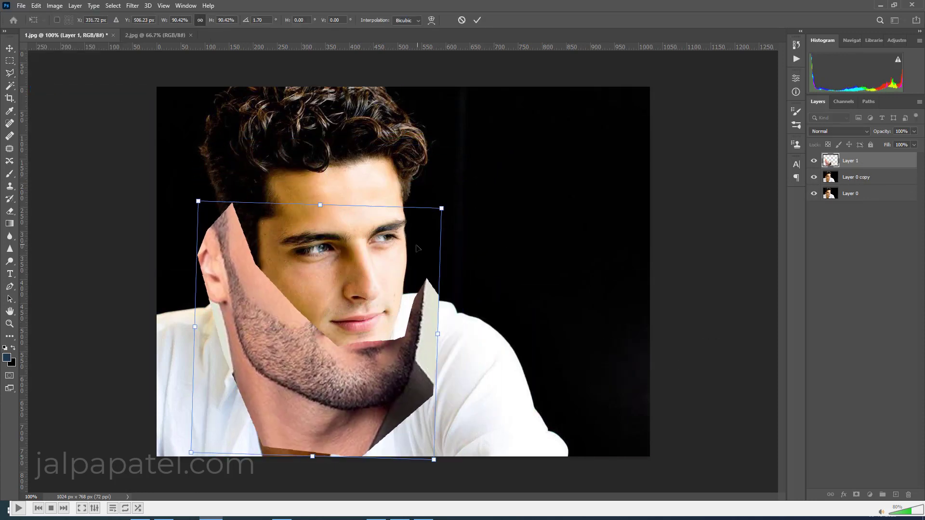
pyautogui.moveTo(417, 249); pyautogui.dragTo(462, 214)
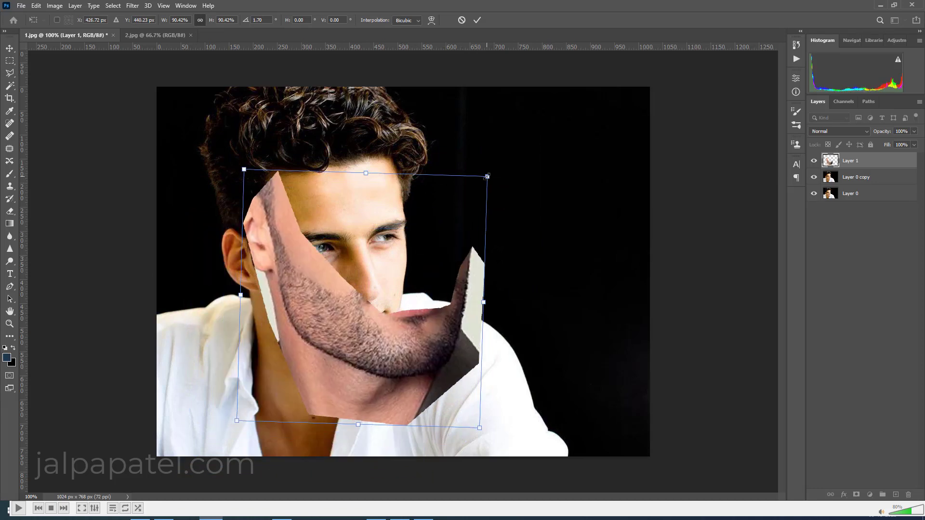
pyautogui.moveTo(487, 177); pyautogui.dragTo(412, 262)
pyautogui.moveTo(443, 408); pyautogui.dragTo(449, 389)
pyautogui.moveTo(327, 407)
pyautogui.mouseDown()
pyautogui.moveTo(340, 405)
pyautogui.moveTo(327, 390)
pyautogui.mouseUp()
pyautogui.moveTo(415, 396); pyautogui.dragTo(433, 408)
pyautogui.press('Return')
pyautogui.press('l')
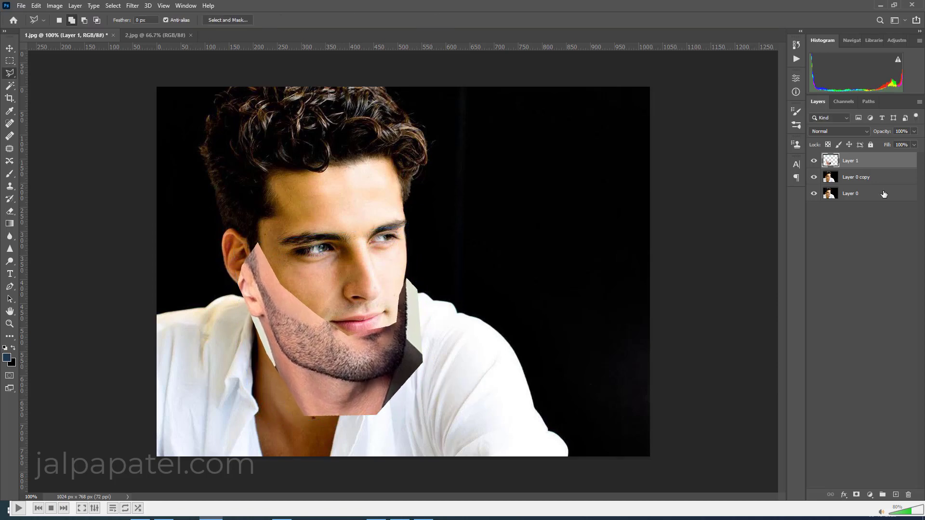
# - Lower the beard layer's opacity to 60%, move it up over the chin and rotate it about 7°
pyautogui.click(915, 132)
pyautogui.click(897, 142)
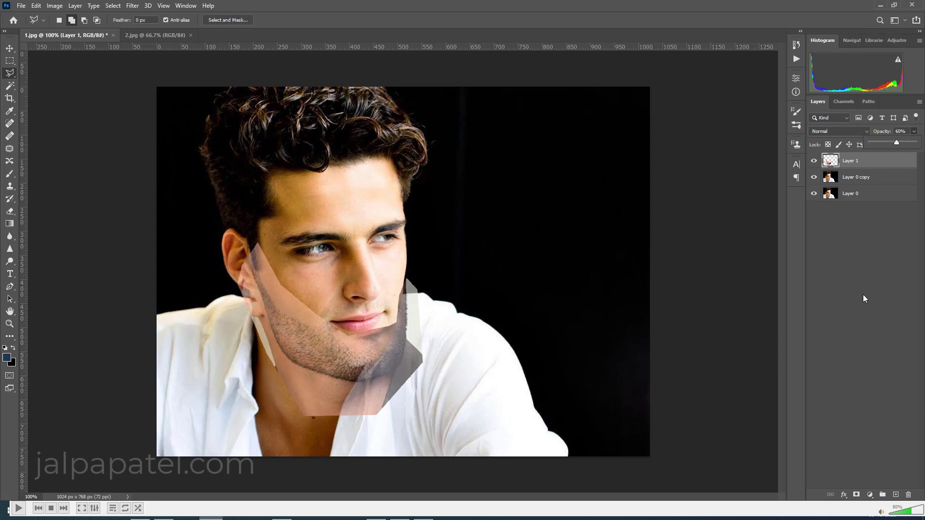
pyautogui.hotkey('ctrl', 't')
pyautogui.moveTo(358, 380); pyautogui.dragTo(343, 352)
pyautogui.moveTo(440, 309); pyautogui.dragTo(438, 324)
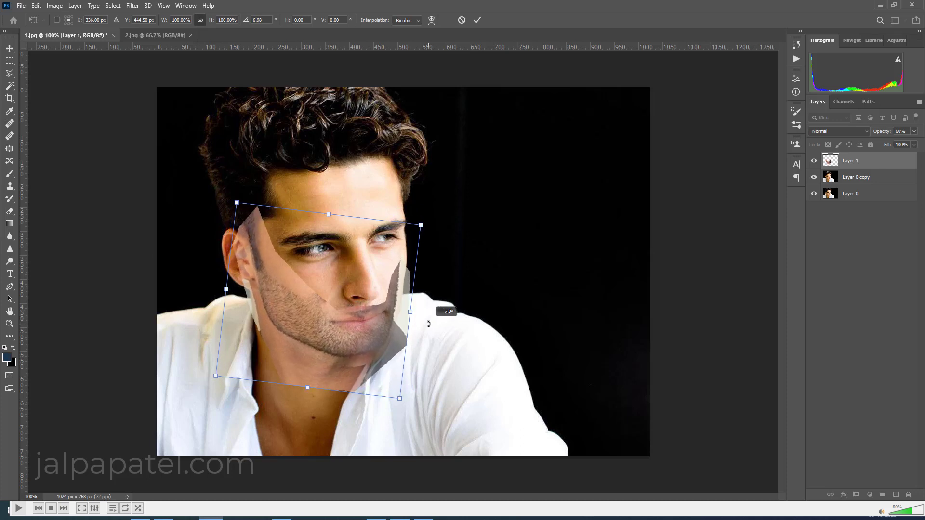
pyautogui.moveTo(372, 344); pyautogui.dragTo(375, 345)
pyautogui.press('Return')
pyautogui.press('l')
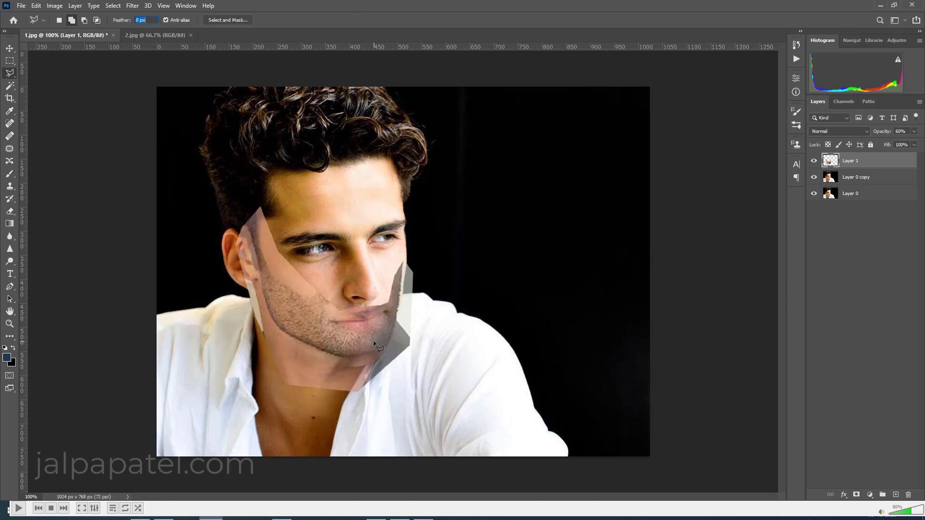
# - Reduce the beard layer's opacity to 34% and free-transform it to line up with the jaw, rotated about 4.4°
pyautogui.click(914, 132)
pyautogui.moveTo(897, 143); pyautogui.dragTo(889, 146)
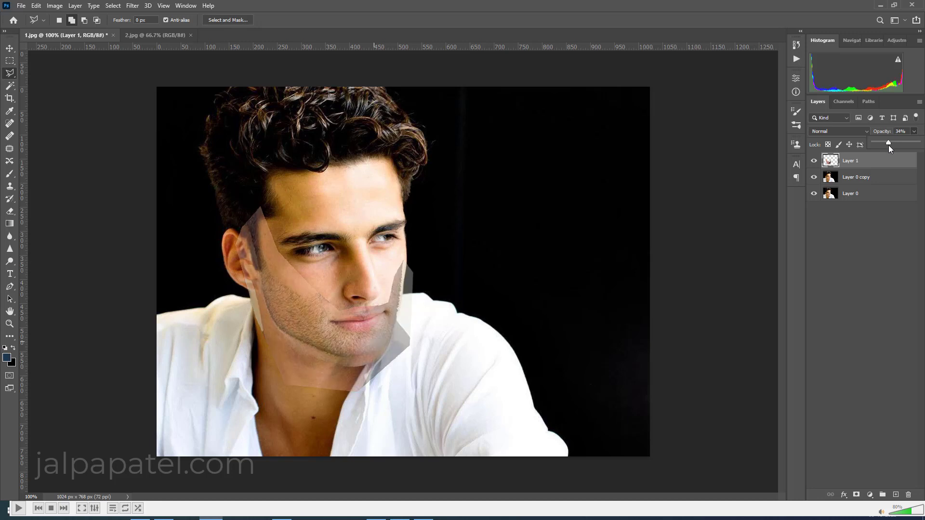
pyautogui.hotkey('ctrl', 't')
pyautogui.moveTo(370, 318); pyautogui.dragTo(357, 331)
pyautogui.moveTo(434, 324)
pyautogui.mouseDown()
pyautogui.moveTo(458, 316)
pyautogui.moveTo(448, 322)
pyautogui.mouseUp()
pyautogui.moveTo(344, 330); pyautogui.dragTo(348, 334)
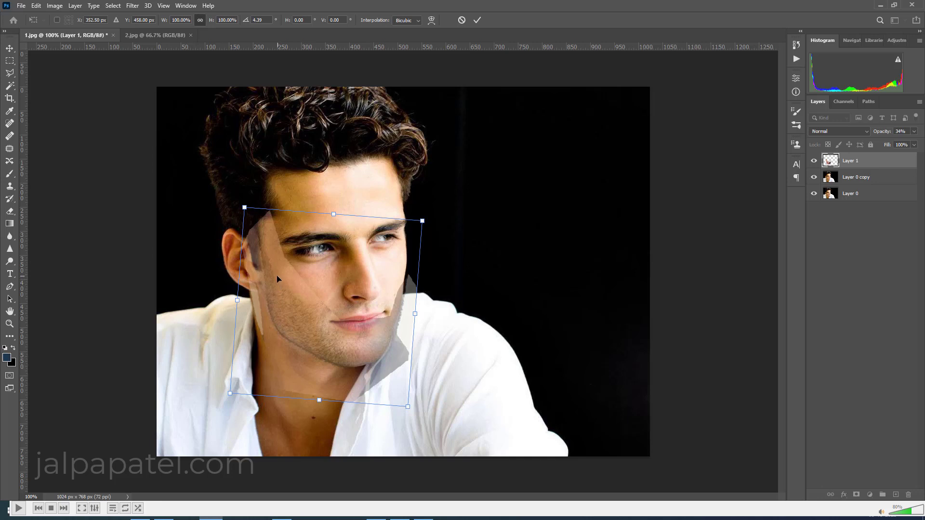
# - Warp the beard patch to follow the sideburn, jawline, chin and far cheek, and apply the transformation
pyautogui.rightClick(328, 329)
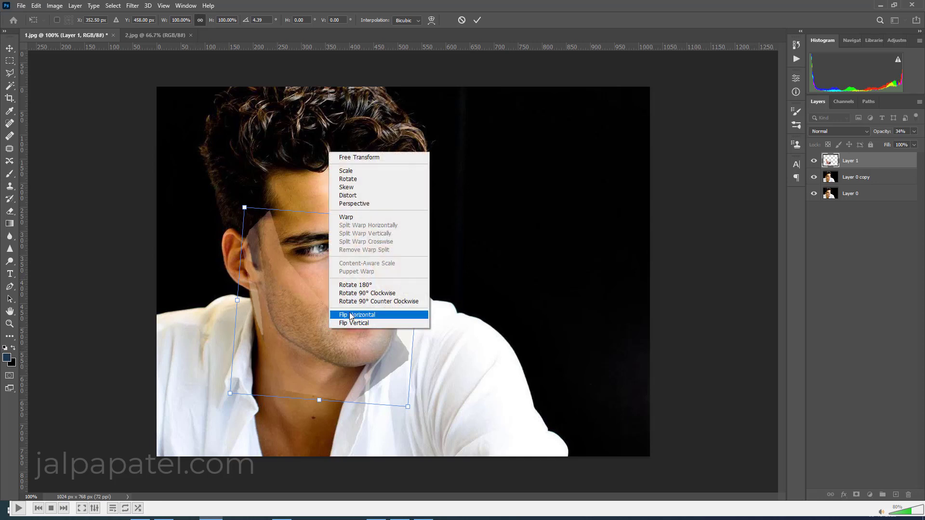
pyautogui.click(353, 217)
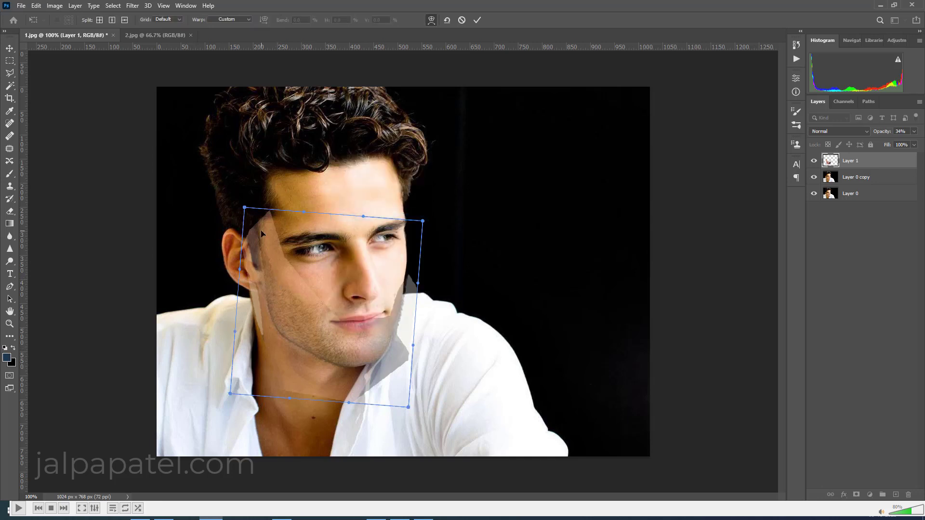
pyautogui.moveTo(256, 235); pyautogui.dragTo(254, 247)
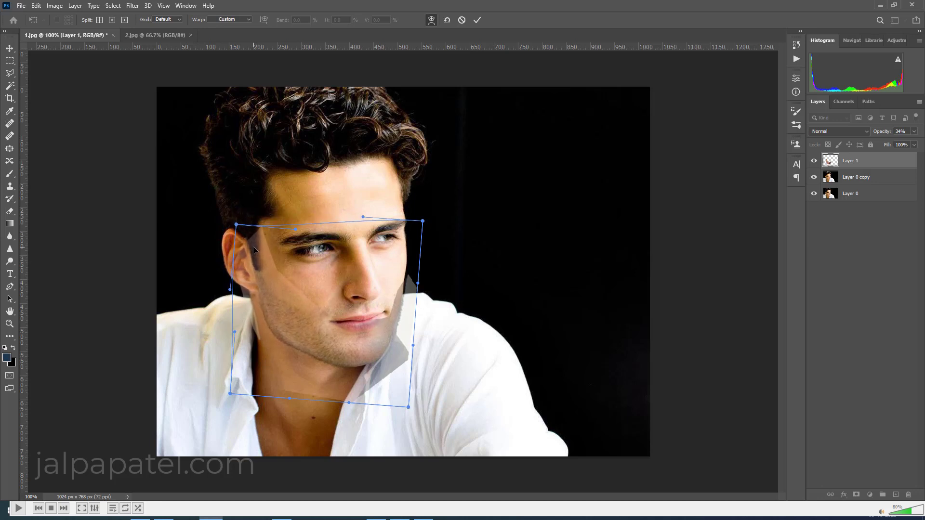
pyautogui.moveTo(273, 336); pyautogui.dragTo(307, 362)
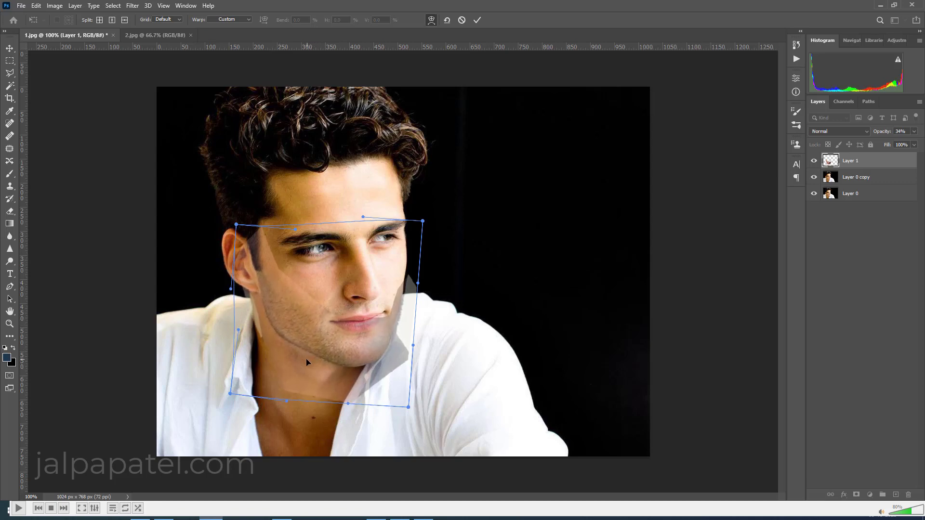
pyautogui.moveTo(365, 368); pyautogui.dragTo(367, 371)
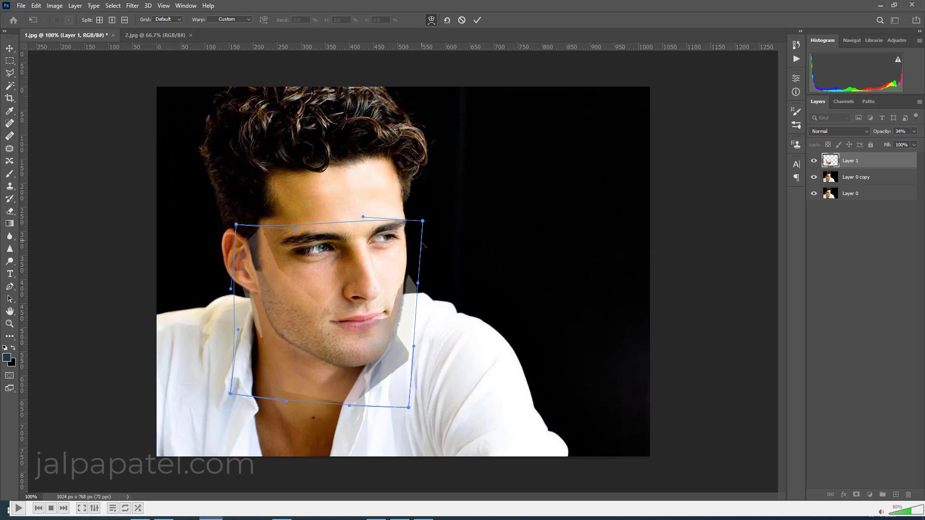
pyautogui.moveTo(419, 290); pyautogui.dragTo(411, 289)
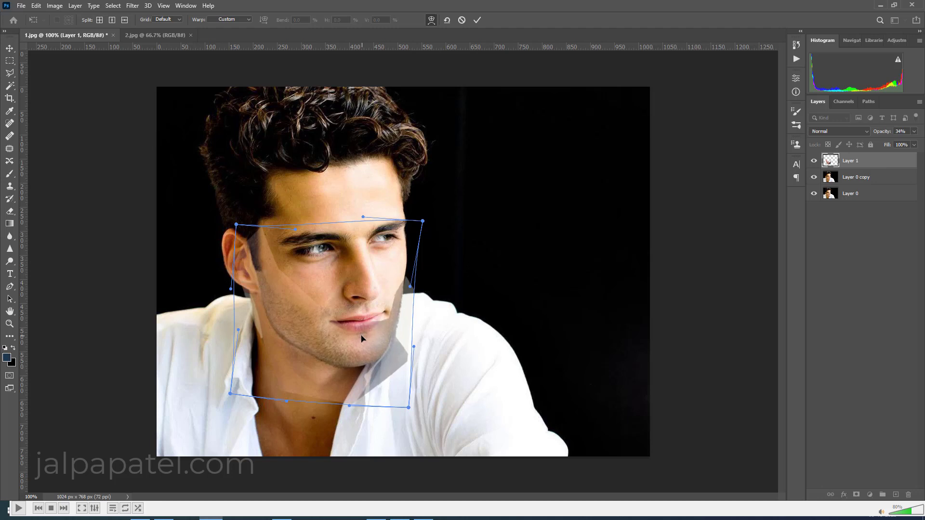
pyautogui.press('Return')
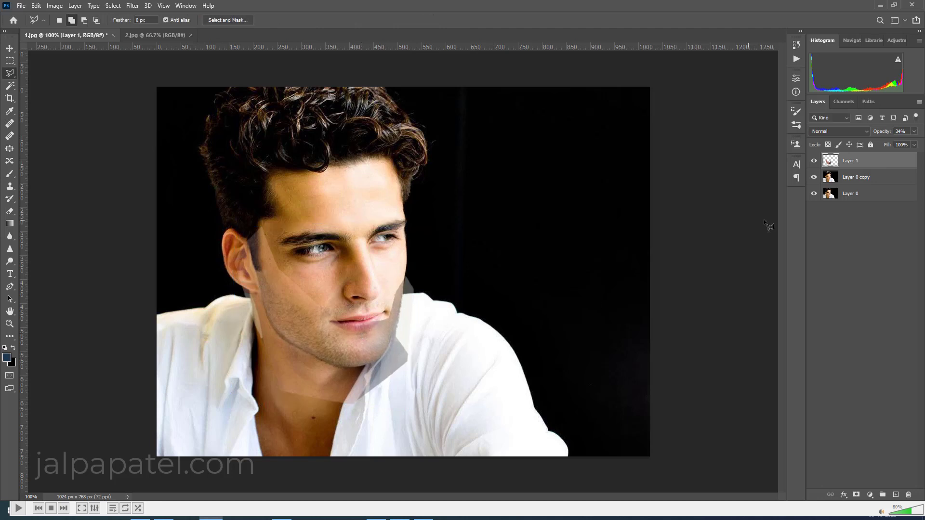
# - Restore the beard layer's opacity to 100% and erase the patch's upper edge from the ear down to the mouth
pyautogui.click(914, 132)
pyautogui.moveTo(889, 142); pyautogui.dragTo(919, 142)
pyautogui.click(9, 211)
pyautogui.press('[')
pyautogui.press('[')
pyautogui.press('[')
pyautogui.press('[')
pyautogui.press('[')
pyautogui.press('[')
pyautogui.press('[')
pyautogui.press('[')
pyautogui.press('[')
pyautogui.press('[')
pyautogui.press('[')
pyautogui.press('[')
pyautogui.press('[')
pyautogui.press('[')
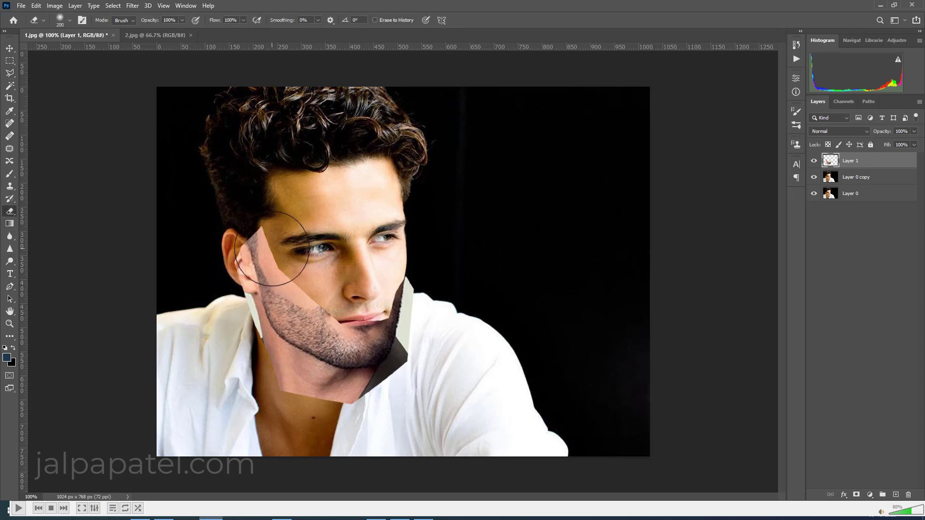
pyautogui.moveTo(243, 239)
pyautogui.mouseDown()
pyautogui.moveTo(264, 223)
pyautogui.moveTo(273, 263)
pyautogui.moveTo(322, 298)
pyautogui.moveTo(309, 299)
pyautogui.moveTo(333, 305)
pyautogui.moveTo(310, 302)
pyautogui.moveTo(356, 317)
pyautogui.moveTo(339, 322)
pyautogui.moveTo(371, 315)
pyautogui.mouseUp()
# - Erase the pasted skin and lip remnants over the man's lips with a smaller eraser brush
pyautogui.press('[')
pyautogui.press('[')
pyautogui.press('[')
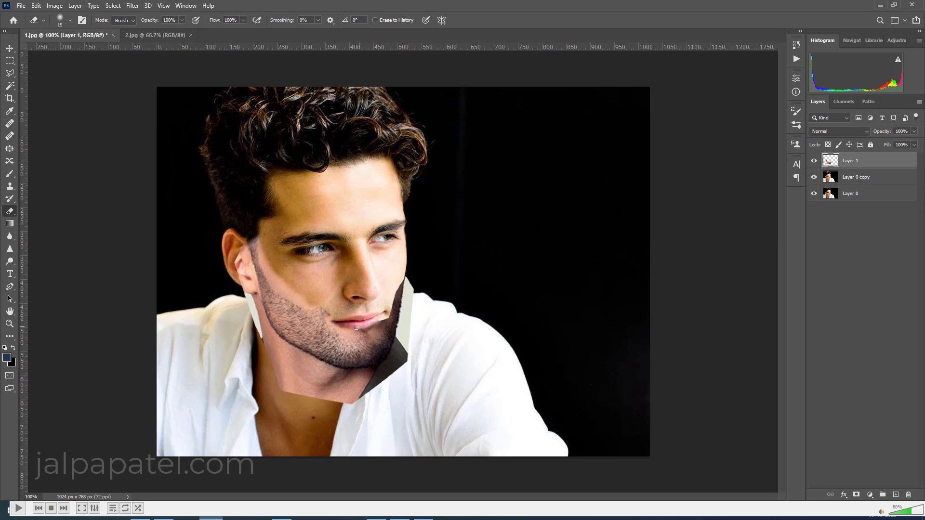
pyautogui.moveTo(367, 326)
pyautogui.mouseDown()
pyautogui.moveTo(356, 328)
pyautogui.moveTo(386, 314)
pyautogui.mouseUp()
# - Erase the leftover ear, neck, collar and light background along the beard patch's outer edges, ending with a 20 px brush
pyautogui.press(']')
pyautogui.press(']')
pyautogui.moveTo(240, 249)
pyautogui.mouseDown()
pyautogui.moveTo(242, 284)
pyautogui.moveTo(241, 259)
pyautogui.moveTo(278, 379)
pyautogui.moveTo(359, 406)
pyautogui.moveTo(327, 399)
pyautogui.moveTo(376, 384)
pyautogui.moveTo(335, 381)
pyautogui.moveTo(312, 402)
pyautogui.mouseUp()
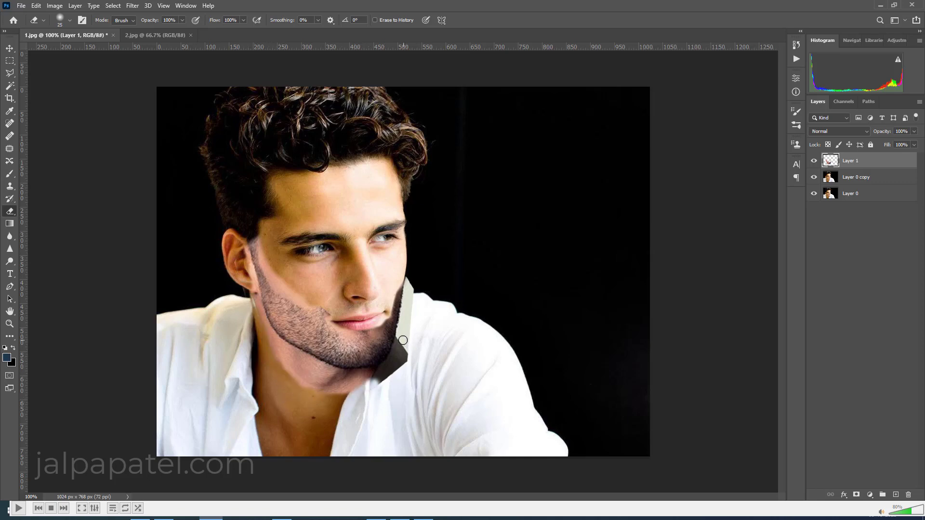
pyautogui.moveTo(412, 290)
pyautogui.mouseDown()
pyautogui.moveTo(408, 350)
pyautogui.moveTo(409, 333)
pyautogui.moveTo(371, 393)
pyautogui.moveTo(413, 360)
pyautogui.mouseUp()
pyautogui.press('[')
pyautogui.press('[')
pyautogui.press('[')
pyautogui.press('[')
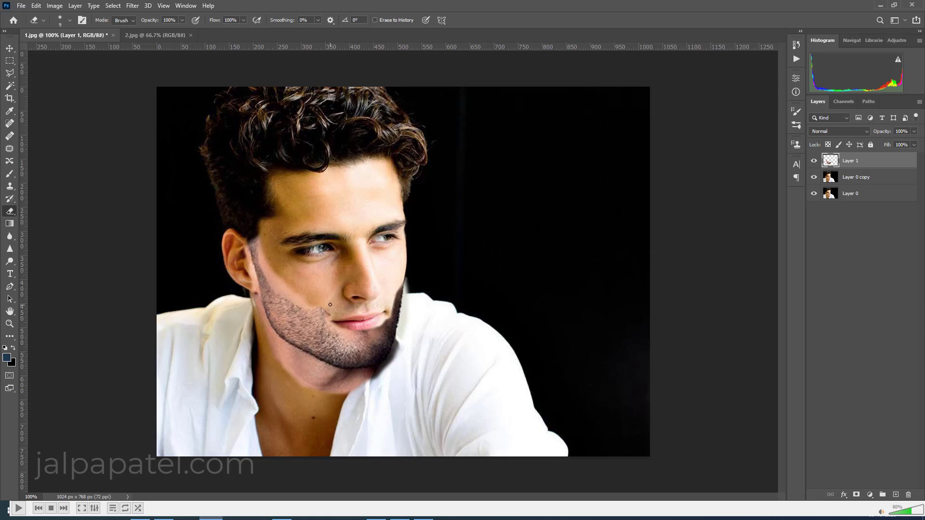
pyautogui.press(']')
pyautogui.press(']')
pyautogui.press(']')
# - Set the beard layer's blending mode to Multiply, toggling the layer's visibility to compare the face with and without it
pyautogui.click(814, 163)
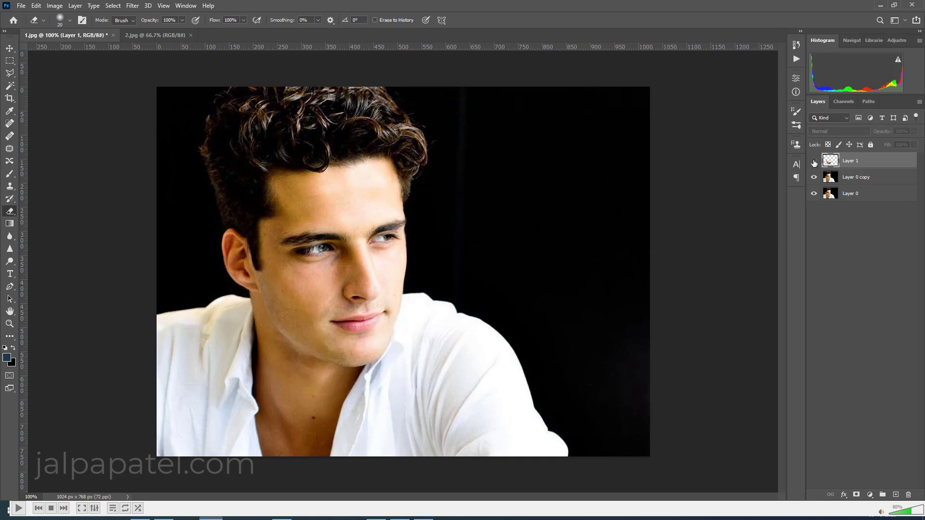
pyautogui.click(814, 162)
pyautogui.click(814, 162)
pyautogui.click(814, 163)
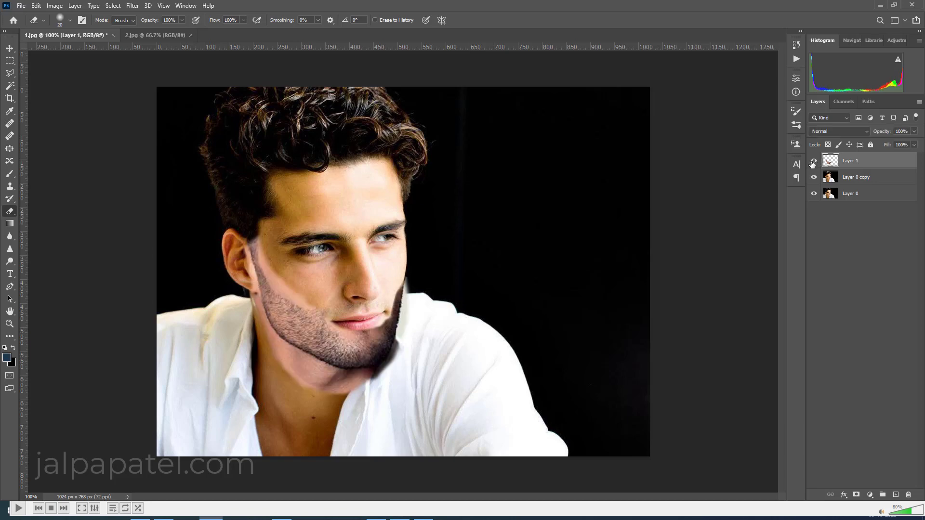
pyautogui.click(838, 132)
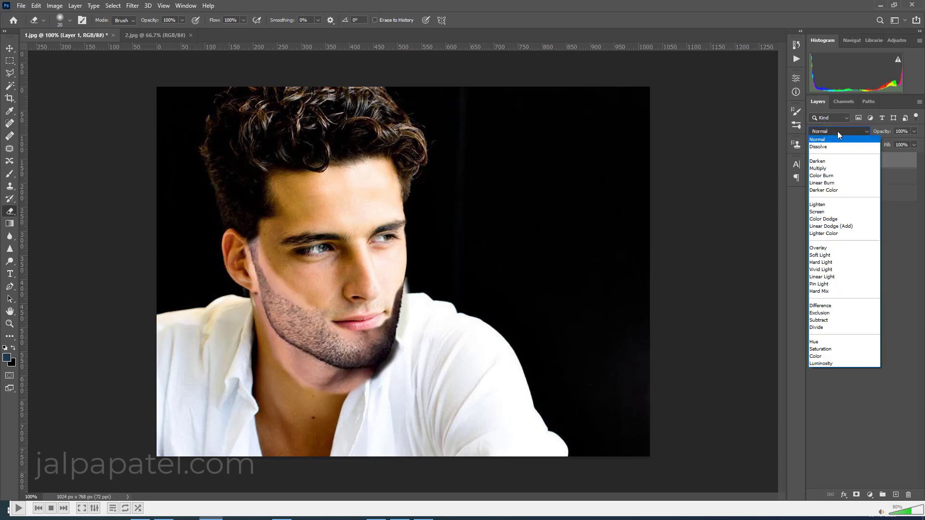
pyautogui.click(824, 169)
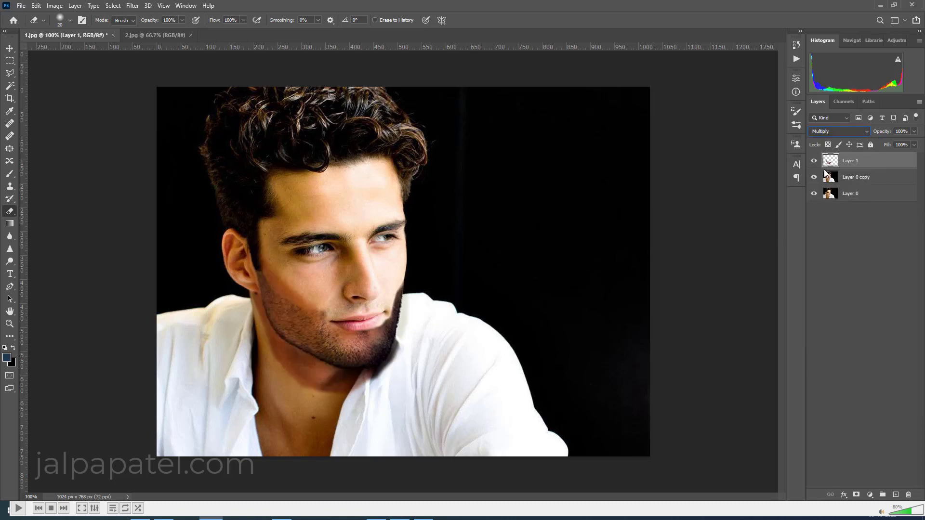
pyautogui.click(814, 161)
pyautogui.click(814, 162)
# - Brighten the beard layer with a Curves adjustment, placing an RGB curve point at input 88, output 113
pyautogui.click(50, 7)
pyautogui.moveTo(87, 30)
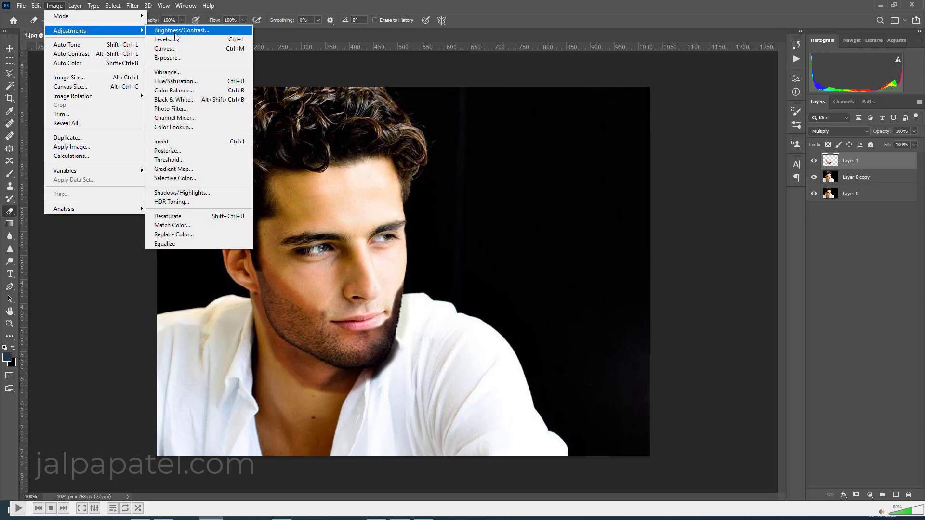
pyautogui.click(172, 50)
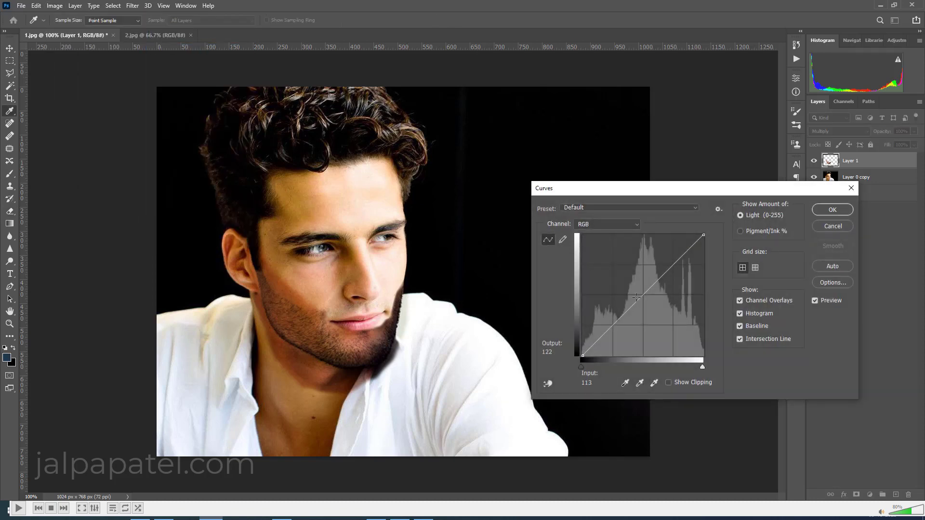
pyautogui.moveTo(637, 297)
pyautogui.mouseDown()
pyautogui.moveTo(623, 289)
pyautogui.moveTo(625, 302)
pyautogui.mouseUp()
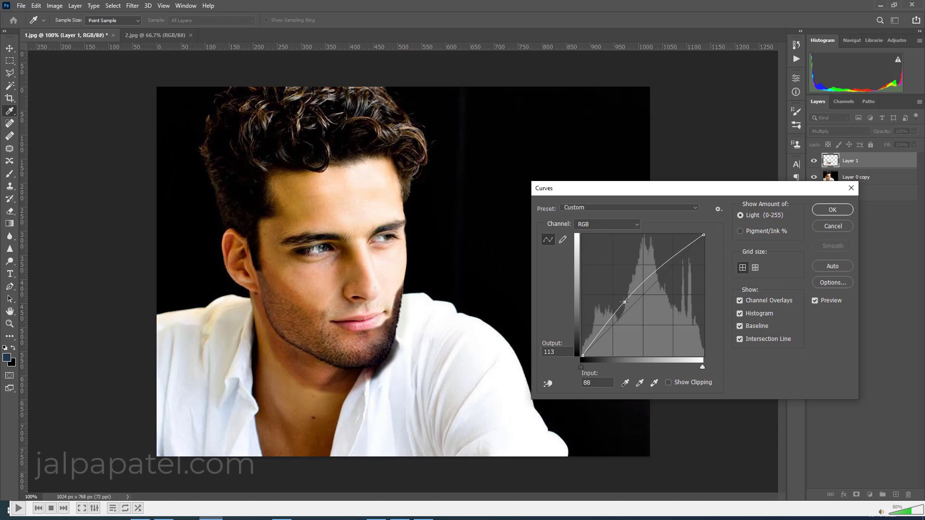
pyautogui.click(825, 211)
pyautogui.press('e')
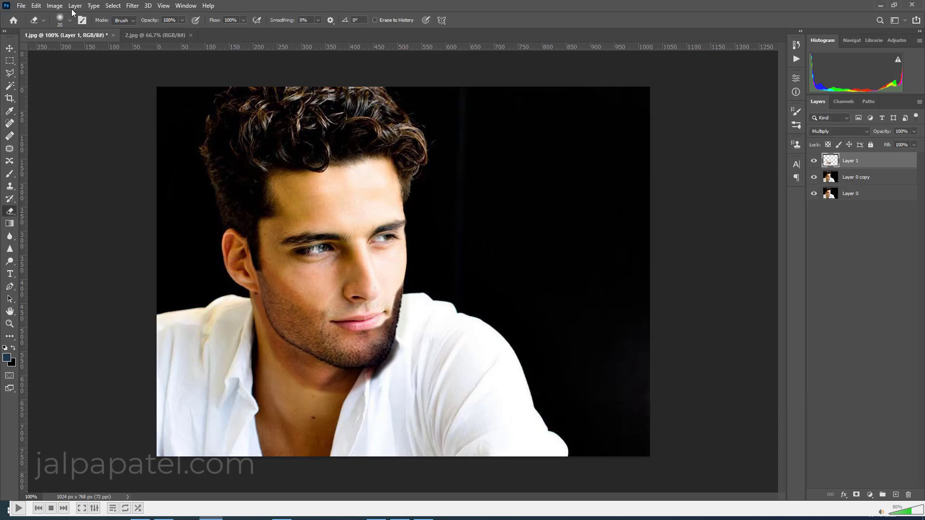
# - Shift the beard layer's midtones with a Color Balance adjustment, using color levels -27, -2 and -21
pyautogui.click(55, 6)
pyautogui.moveTo(97, 30)
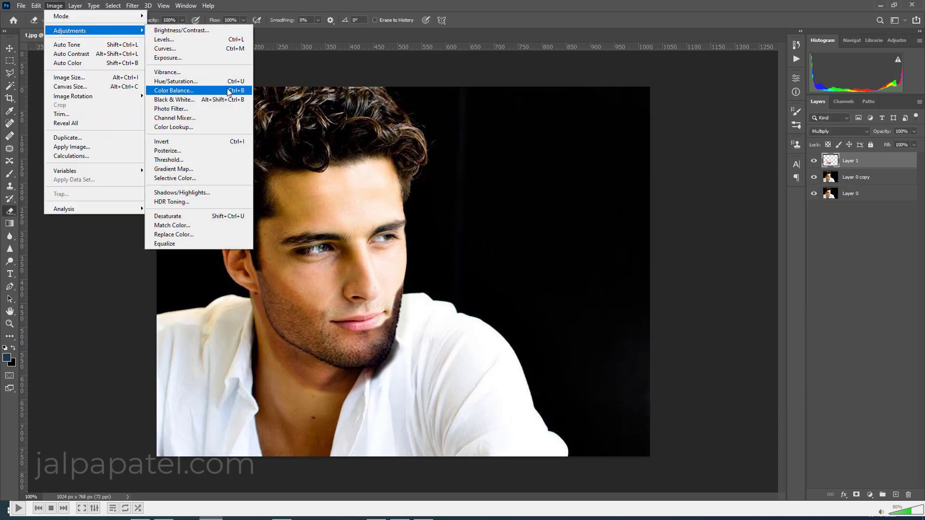
pyautogui.click(182, 91)
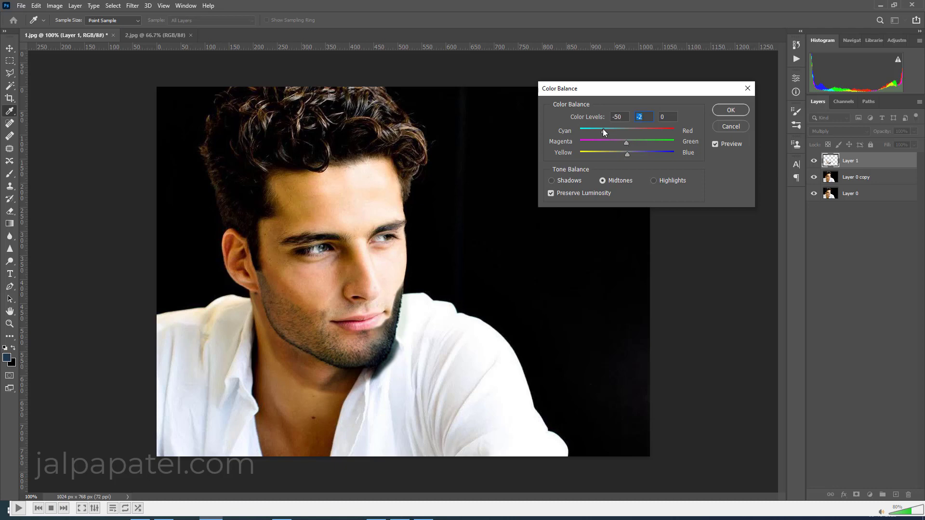
pyautogui.moveTo(614, 130); pyautogui.dragTo(615, 153)
pyautogui.click(617, 153)
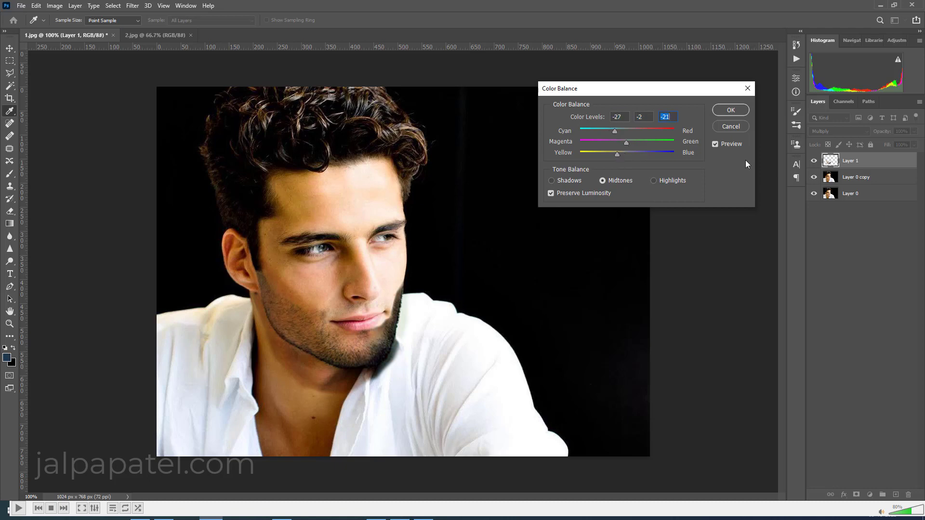
pyautogui.click(731, 111)
pyautogui.press('e')
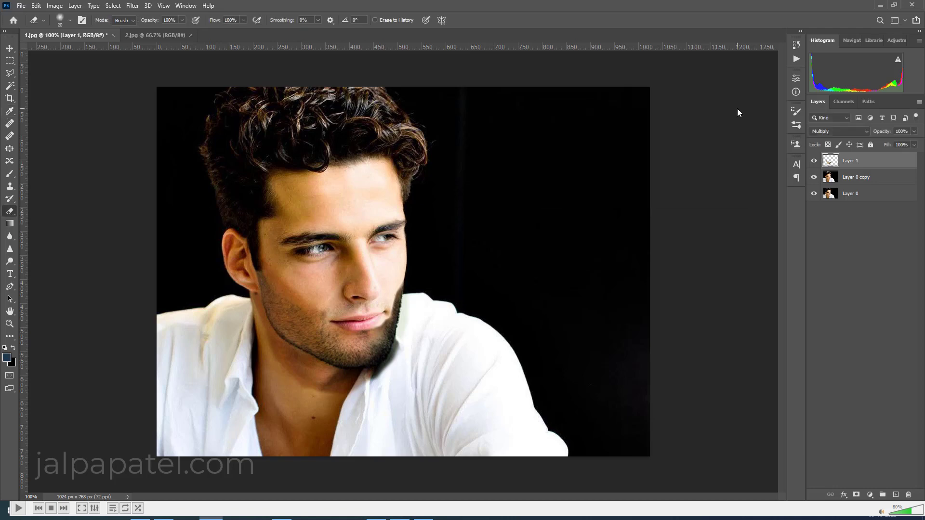
# - Adjust the beard layer's Brightness/Contrast, setting brightness to 28 and contrast to -3
pyautogui.click(56, 6)
pyautogui.moveTo(97, 28)
pyautogui.click(166, 30)
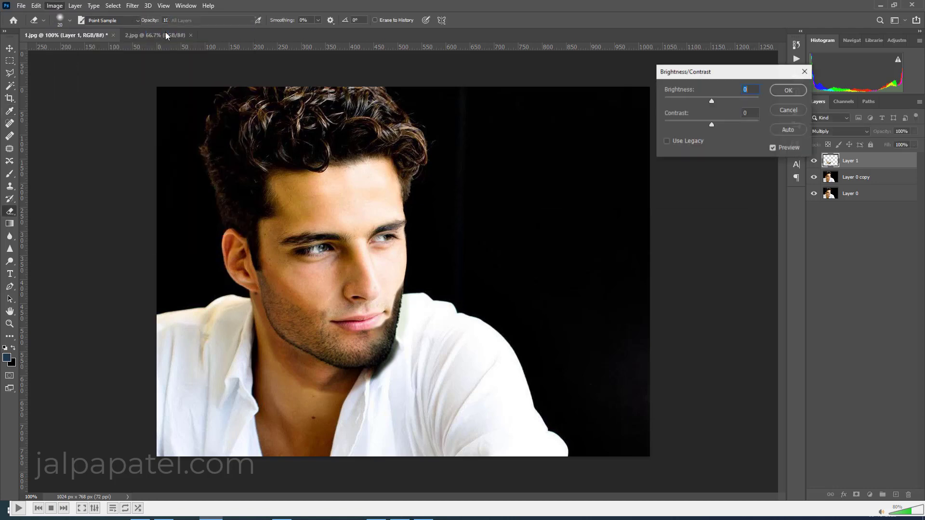
pyautogui.moveTo(711, 100)
pyautogui.mouseDown()
pyautogui.moveTo(722, 125)
pyautogui.moveTo(686, 127)
pyautogui.moveTo(707, 127)
pyautogui.moveTo(723, 102)
pyautogui.mouseUp()
pyautogui.click(709, 127)
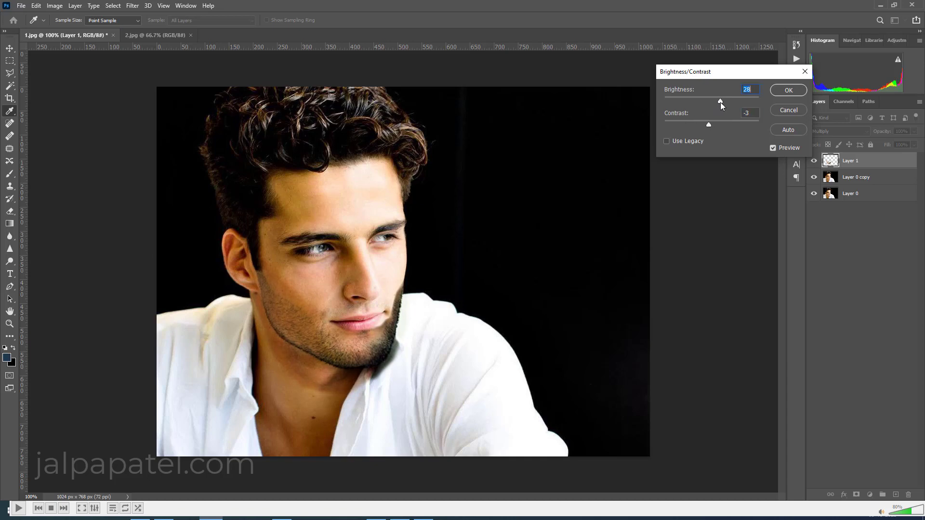
pyautogui.click(789, 91)
# - Soften the beard layer's upper edge near the ear using the Eraser at 45% opacity with a 30 px brush
pyautogui.press('e')
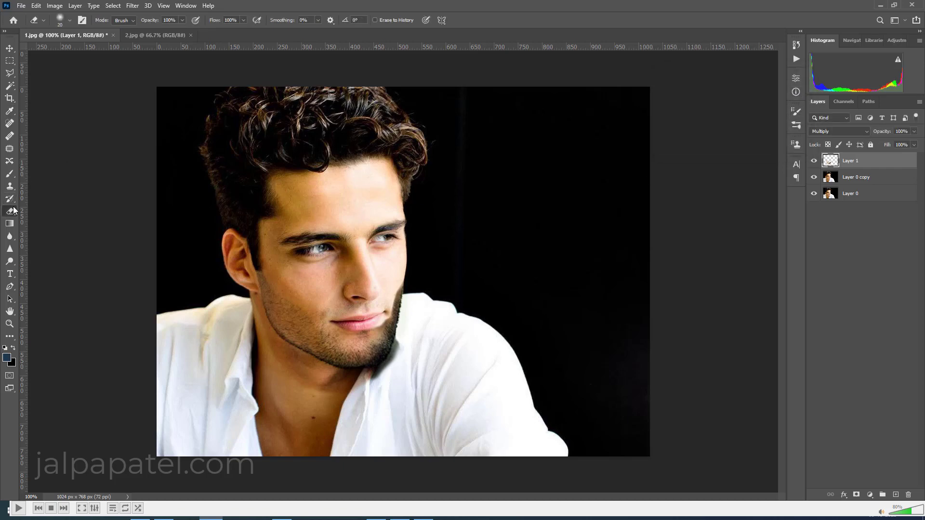
pyautogui.press(']')
pyautogui.press(']')
pyautogui.press(']')
pyautogui.click(181, 21)
pyautogui.click(270, 264)
pyautogui.press('[')
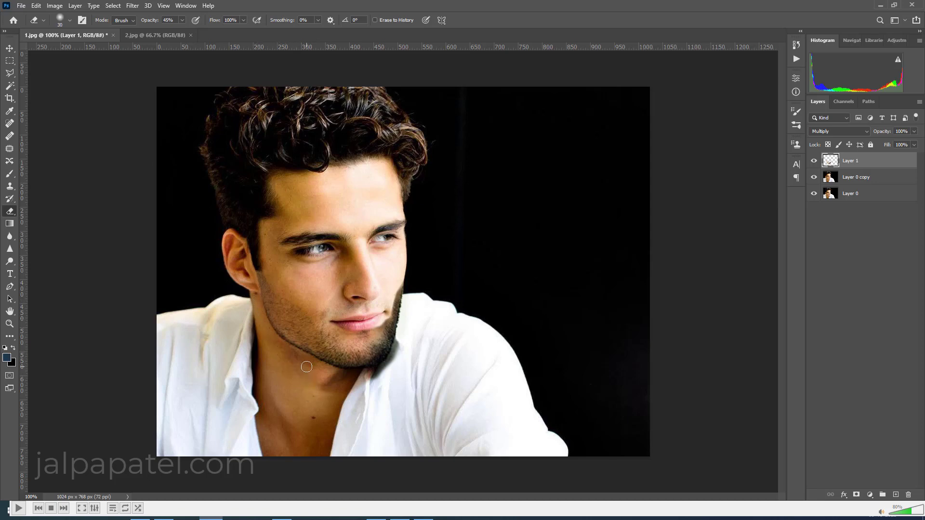
# - Erase the dark spill below the jaw over the collar and neck with a smaller 13 px eraser brush
pyautogui.press(']')
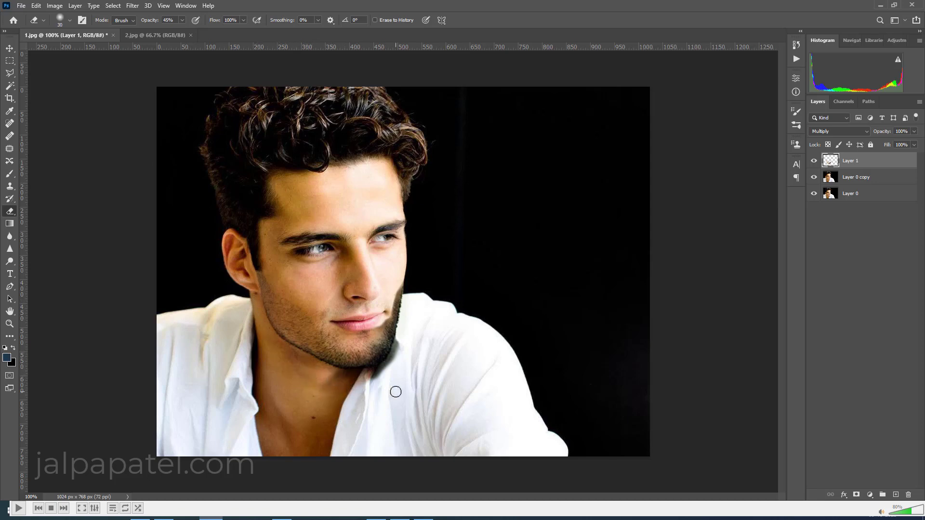
pyautogui.press('[')
pyautogui.press('[')
pyautogui.press('[')
pyautogui.moveTo(397, 349)
pyautogui.mouseDown()
pyautogui.moveTo(394, 373)
pyautogui.moveTo(383, 368)
pyautogui.moveTo(373, 383)
pyautogui.mouseUp()
pyautogui.moveTo(400, 342)
pyautogui.mouseDown()
pyautogui.moveTo(375, 381)
pyautogui.moveTo(378, 372)
pyautogui.moveTo(363, 375)
pyautogui.moveTo(368, 381)
pyautogui.mouseUp()
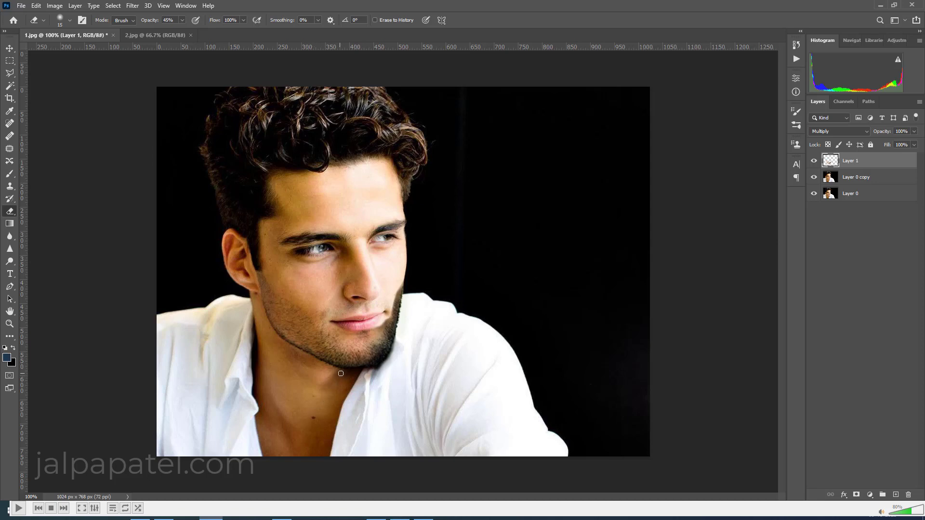
pyautogui.moveTo(362, 373); pyautogui.dragTo(319, 378)
# - Set the eraser opacity to 100% and adjust its brush size, ending at 20 px
pyautogui.press(']')
pyautogui.press(']')
pyautogui.press(']')
pyautogui.press('[')
pyautogui.press('[')
pyautogui.press('[')
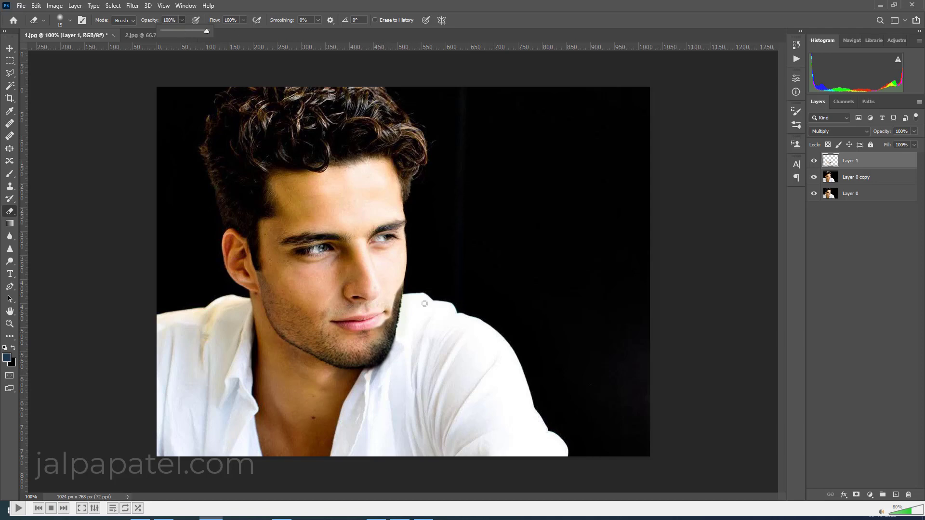
pyautogui.press('[')
pyautogui.press('[')
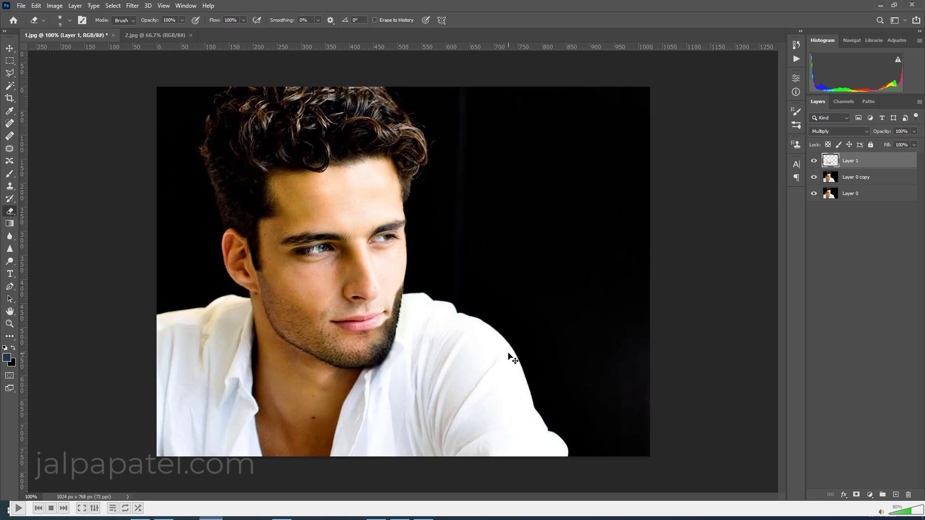
pyautogui.press(']')
# - Toggle the beard layer's visibility to compare the face with and without it, and lower the layer's opacity to 88%
pyautogui.click(814, 162)
pyautogui.click(813, 162)
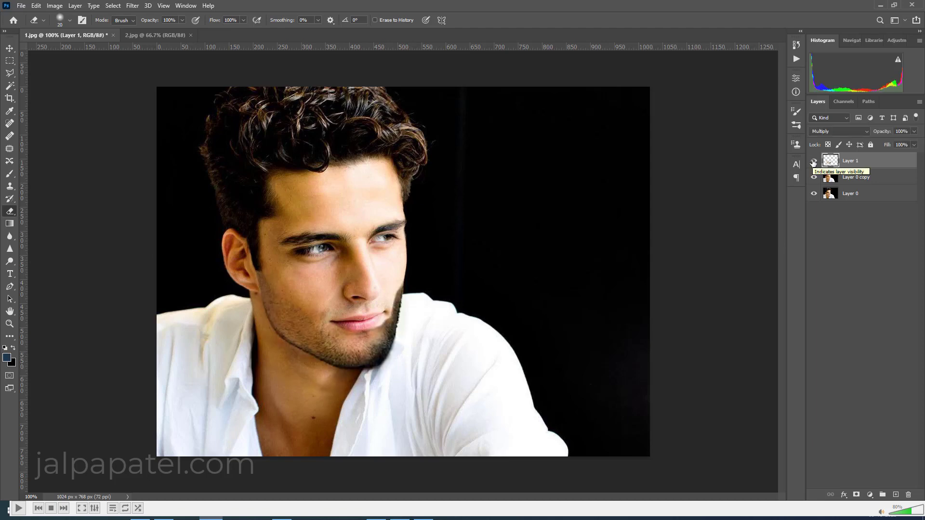
pyautogui.click(814, 162)
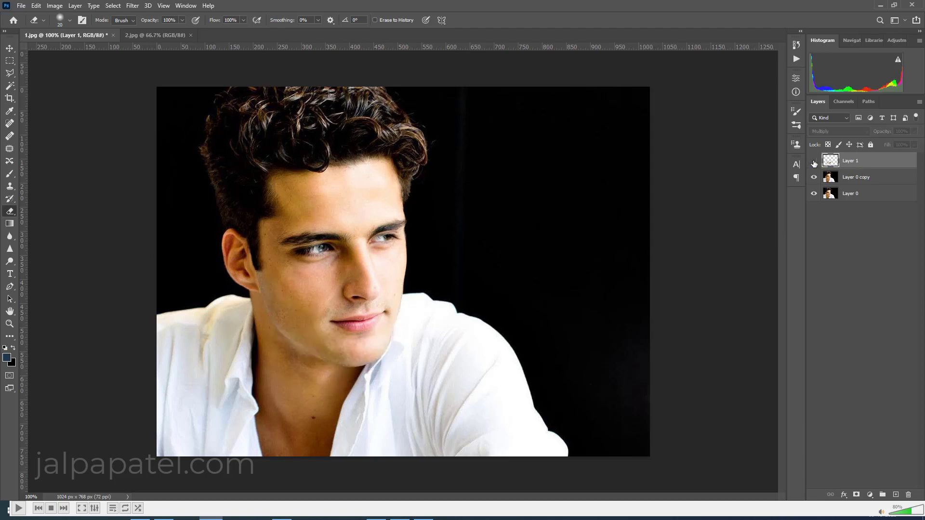
pyautogui.click(814, 162)
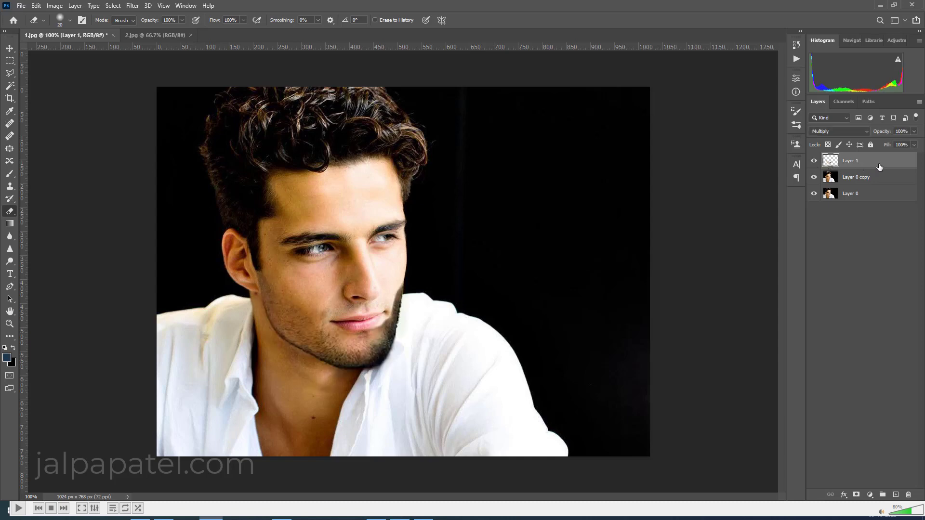
pyautogui.click(914, 131)
pyautogui.moveTo(908, 143); pyautogui.dragTo(907, 143)
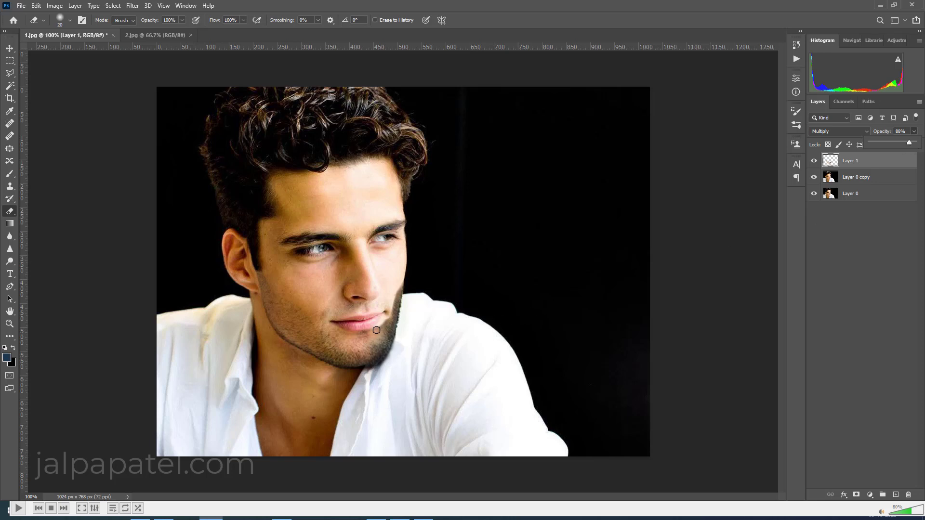
# - Soften the beard beside the mouth corner with the eraser at 46%, then 25% opacity with a 40 px brush, and compare the layer on and off
pyautogui.click(183, 20)
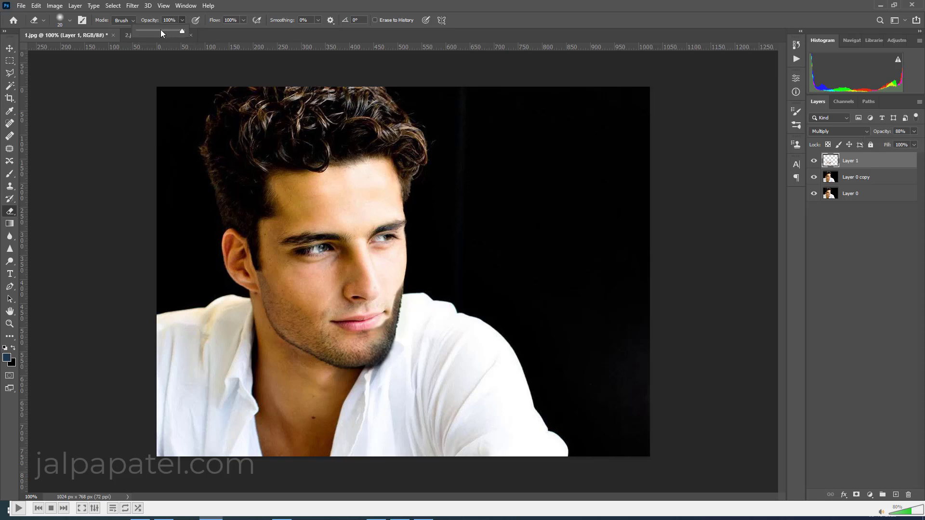
pyautogui.moveTo(374, 328)
pyautogui.mouseDown()
pyautogui.moveTo(392, 290)
pyautogui.moveTo(399, 318)
pyautogui.mouseUp()
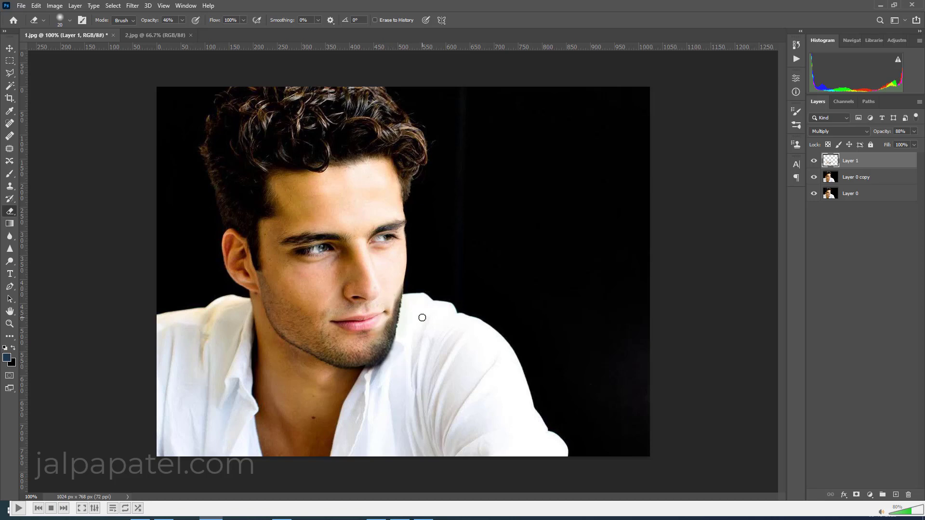
pyautogui.press(']')
pyautogui.press(']')
pyautogui.moveTo(388, 317)
pyautogui.mouseDown()
pyautogui.moveTo(406, 376)
pyautogui.moveTo(397, 311)
pyautogui.moveTo(379, 323)
pyautogui.moveTo(394, 292)
pyautogui.moveTo(372, 327)
pyautogui.mouseUp()
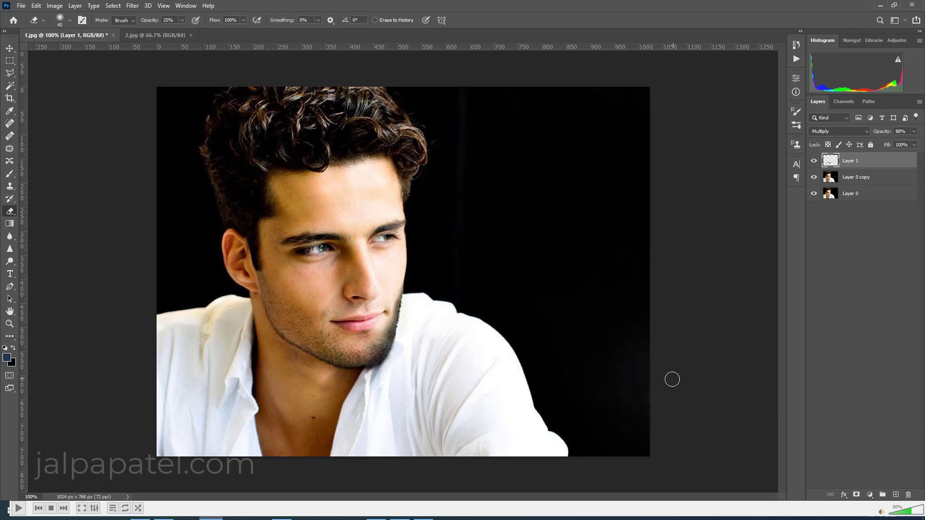
pyautogui.hotkey('ctrl', '-')
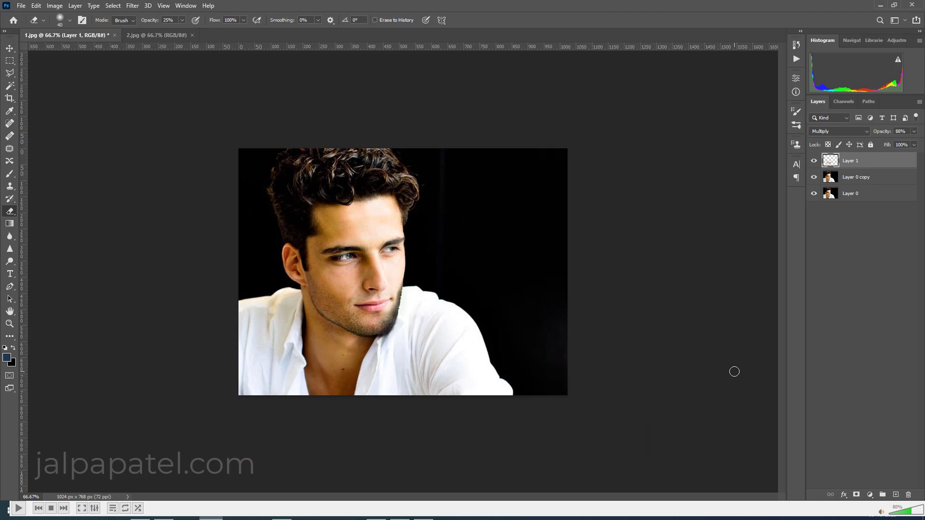
pyautogui.click(814, 161)
pyautogui.click(814, 161)
# - Outline the beard on the far side of the chin with a Polygonal Lasso selection running from below the jaw past the cheek
pyautogui.click(10, 73)
pyautogui.click(375, 346)
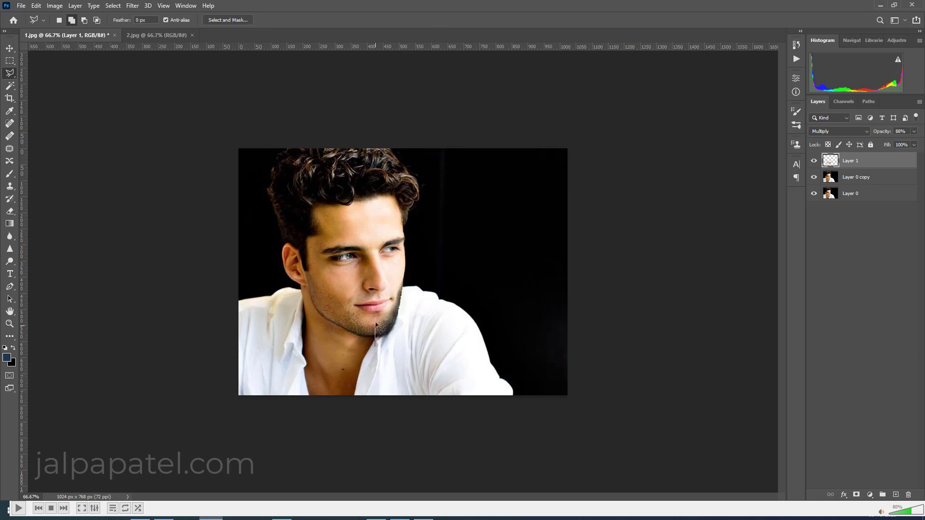
pyautogui.doubleClick(376, 317)
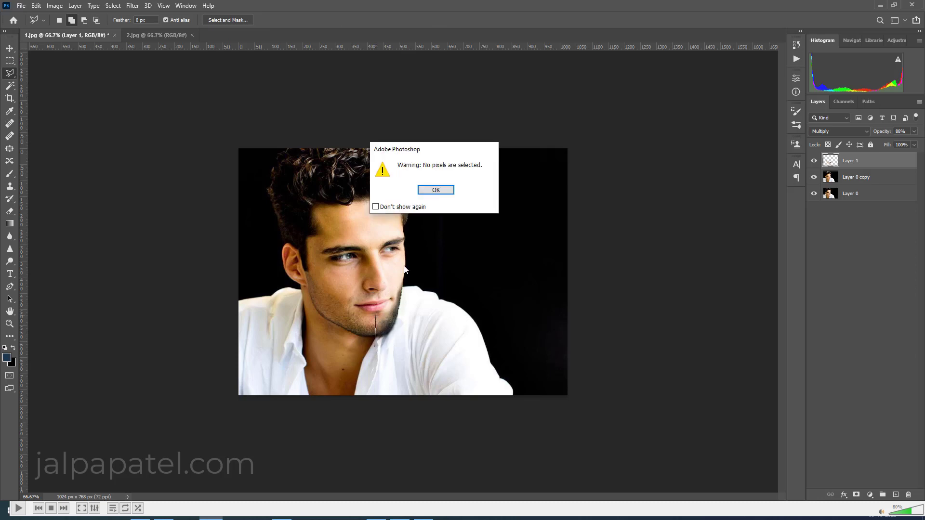
pyautogui.click(436, 190)
pyautogui.click(373, 352)
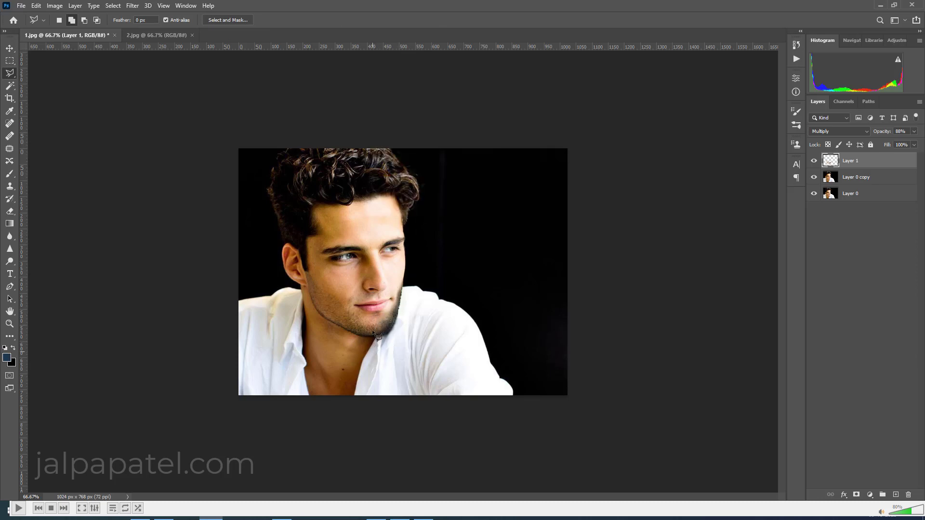
pyautogui.click(379, 297)
pyautogui.click(404, 264)
pyautogui.click(417, 264)
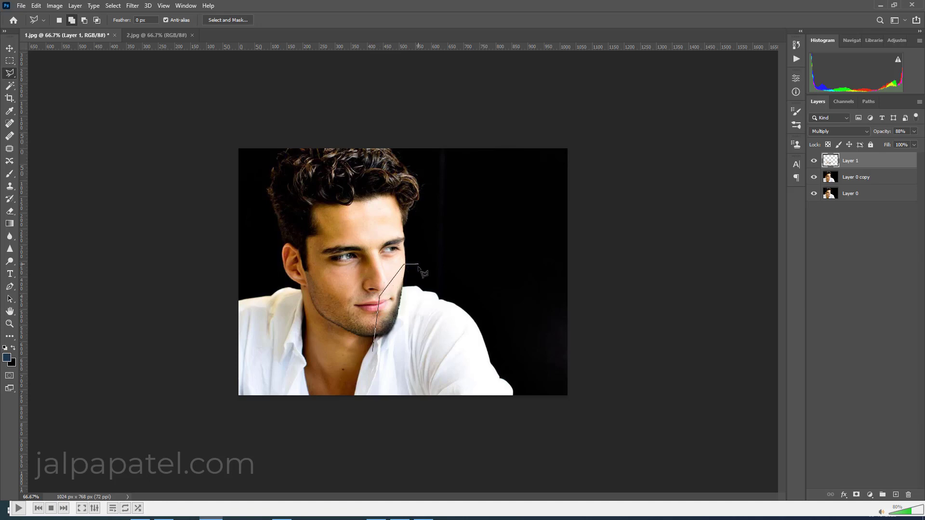
pyautogui.click(408, 360)
pyautogui.click(376, 354)
# - Copy the selected beard section from Layer 1 and paste it onto a new layer
pyautogui.press('v')
pyautogui.hotkey('ctrl', '1')
pyautogui.click(36, 6)
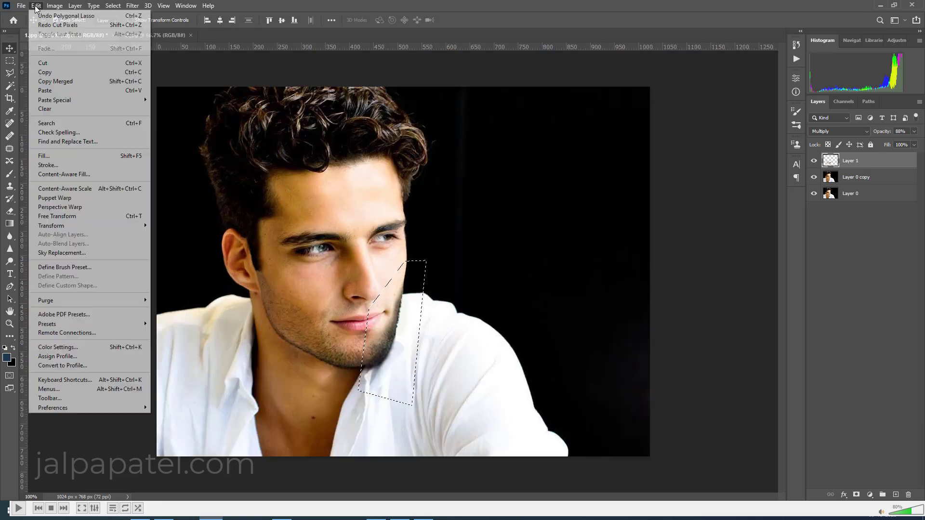
pyautogui.click(47, 72)
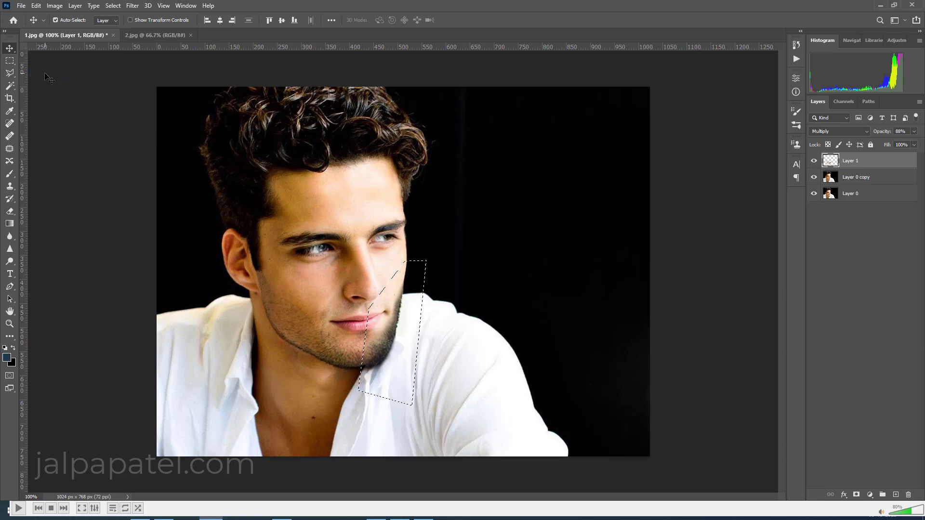
pyautogui.click(36, 6)
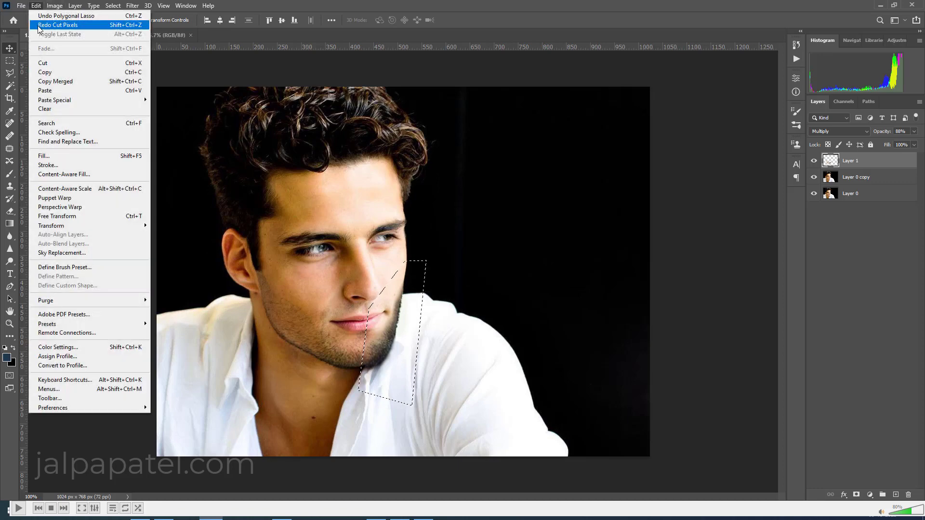
pyautogui.click(48, 88)
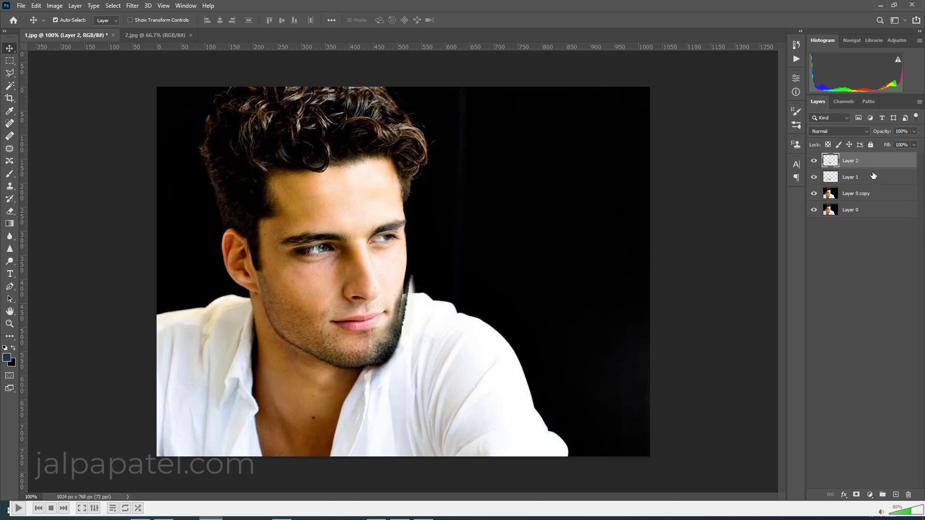
# - Hide Layer 1 and move the pasted beard section onto the jaw's far edge with Free Transform, at about X 475.5 px, Y 506 px
pyautogui.click(814, 178)
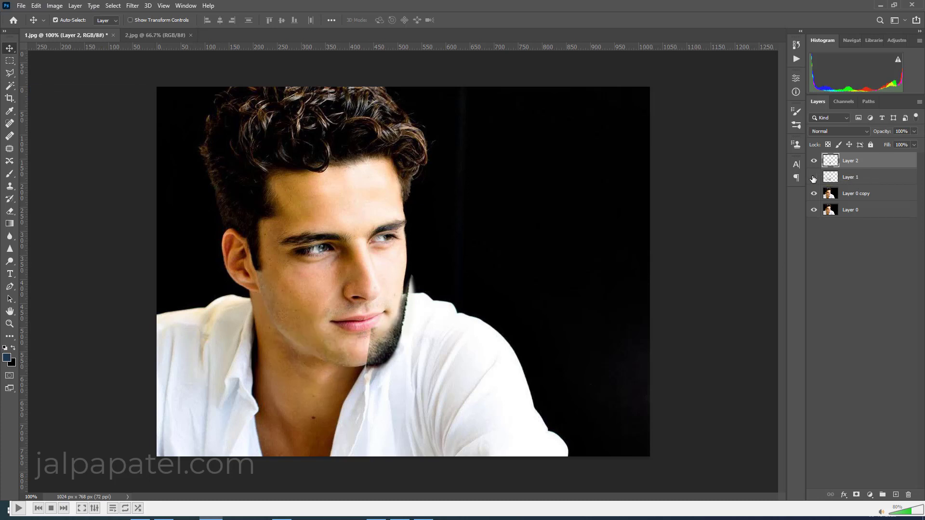
pyautogui.hotkey('ctrl', 't')
pyautogui.moveTo(406, 331); pyautogui.dragTo(400, 330)
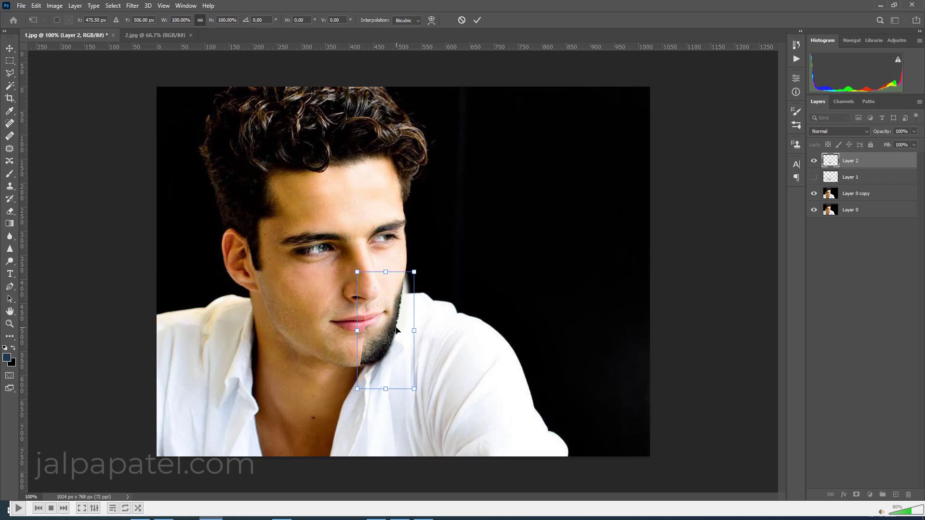
pyautogui.press('Return')
# - Set the blending mode of the pasted beard section's layer to Multiply
pyautogui.click(845, 133)
pyautogui.click(845, 133)
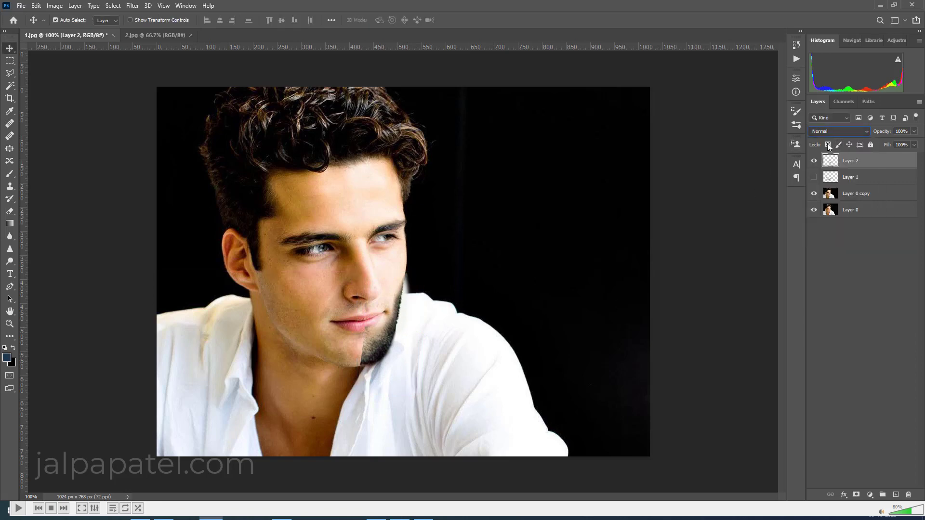
pyautogui.click(833, 133)
pyautogui.click(828, 131)
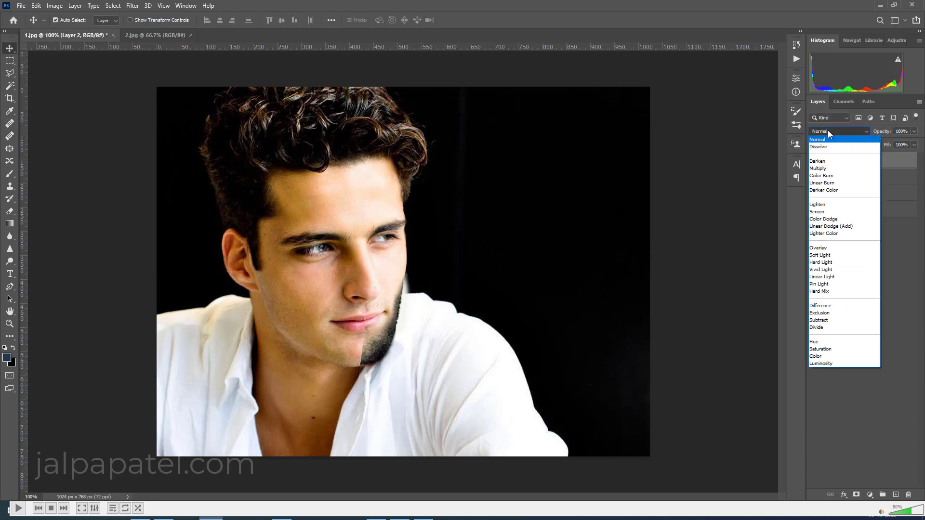
pyautogui.click(821, 169)
# - Add a layer mask to Layer 1 and erase its beard around the far side of the chin at 100% eraser opacity
pyautogui.click(868, 176)
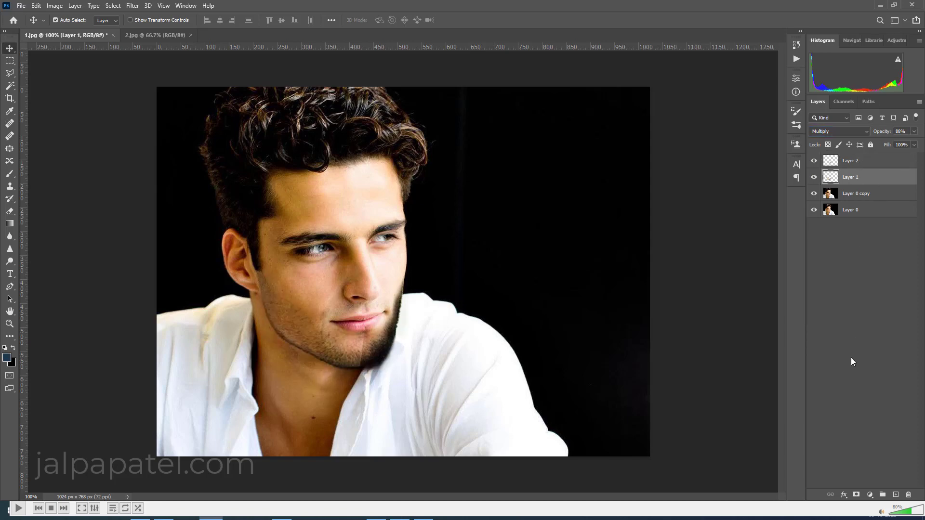
pyautogui.click(857, 495)
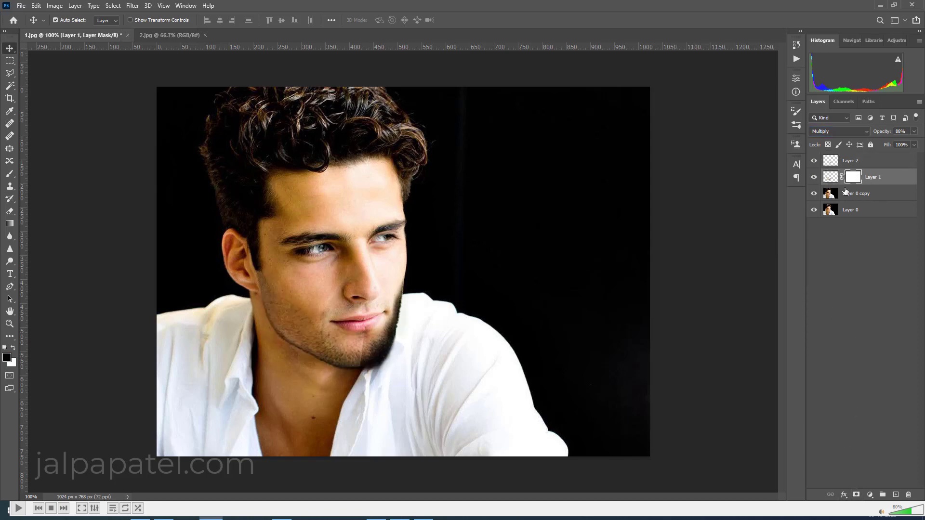
pyautogui.click(9, 211)
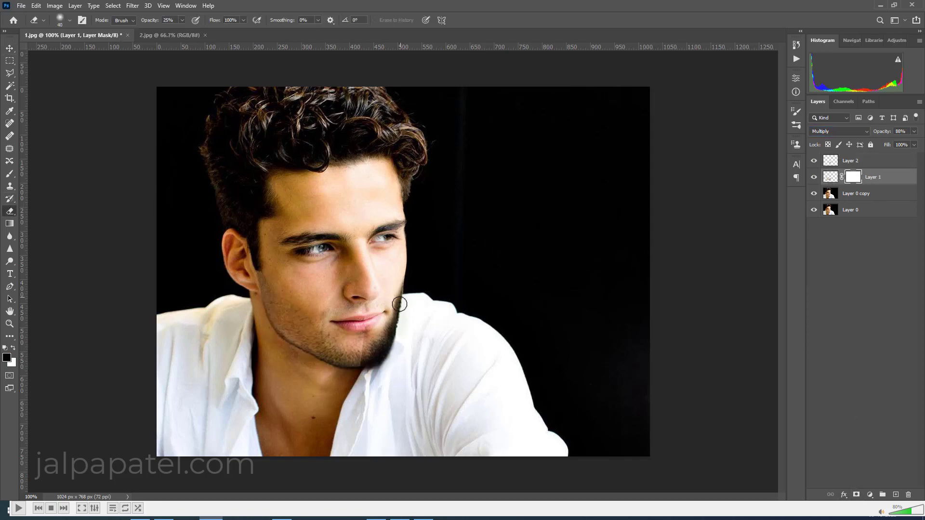
pyautogui.click(182, 20)
pyautogui.moveTo(180, 31); pyautogui.dragTo(215, 31)
pyautogui.click(398, 314)
pyautogui.click(13, 348)
pyautogui.moveTo(403, 284); pyautogui.dragTo(401, 346)
pyautogui.press('[')
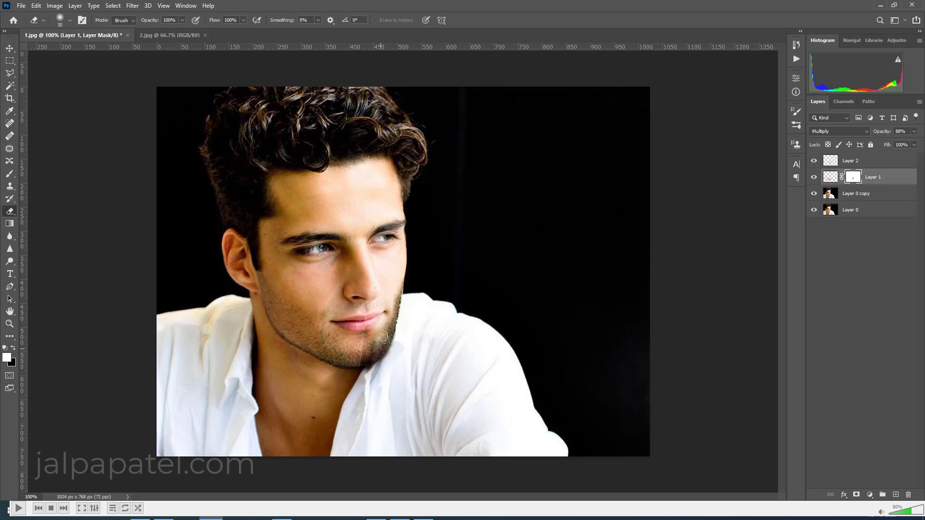
# - Mask Layer 2 and erase its inner edge, then soften the seam on Layer 1's mask with 42% eraser opacity
pyautogui.click(832, 164)
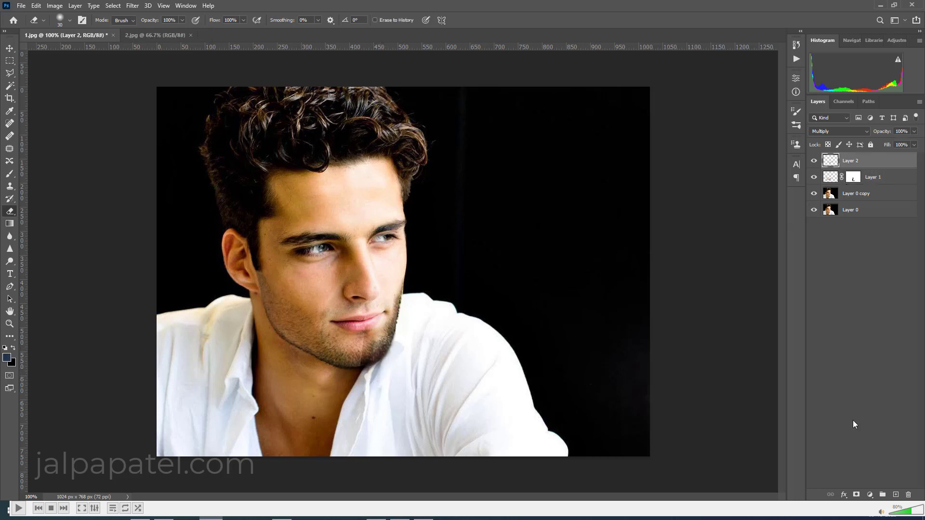
pyautogui.click(857, 495)
pyautogui.moveTo(361, 336); pyautogui.dragTo(354, 380)
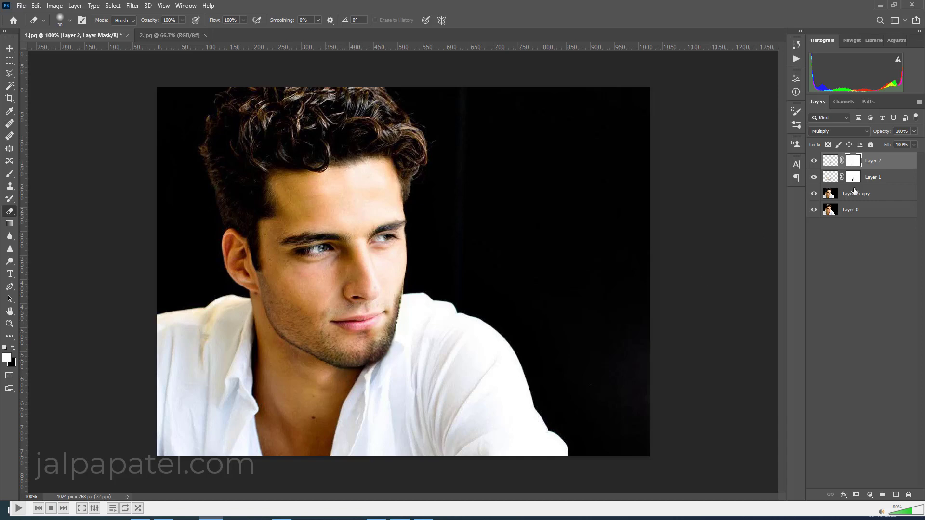
pyautogui.click(853, 178)
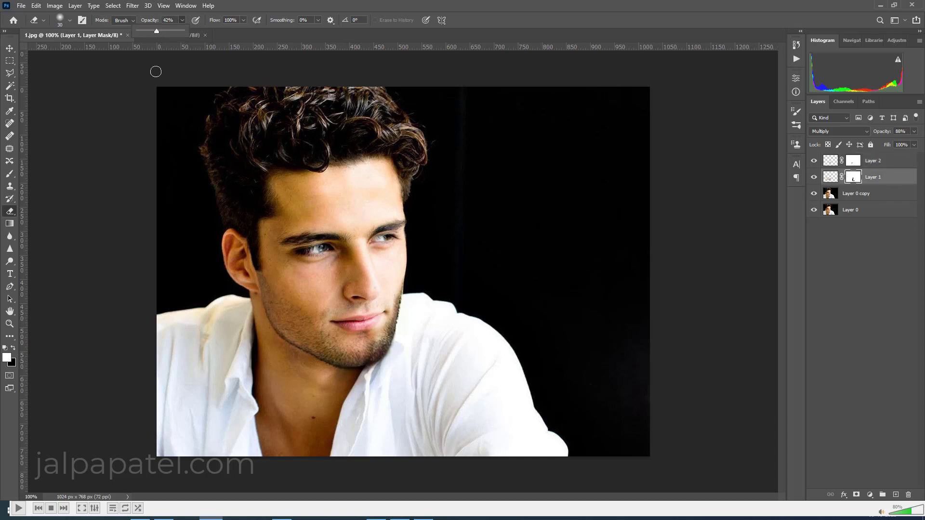
pyautogui.moveTo(376, 329); pyautogui.dragTo(375, 355)
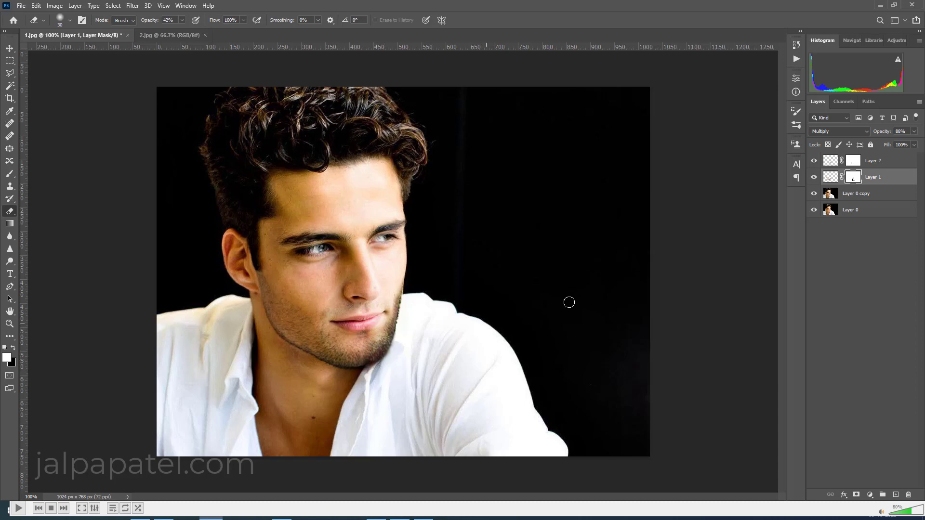
# - Toggle Layer 2's visibility to compare the far-edge beard section with the rest of the beard
pyautogui.click(853, 161)
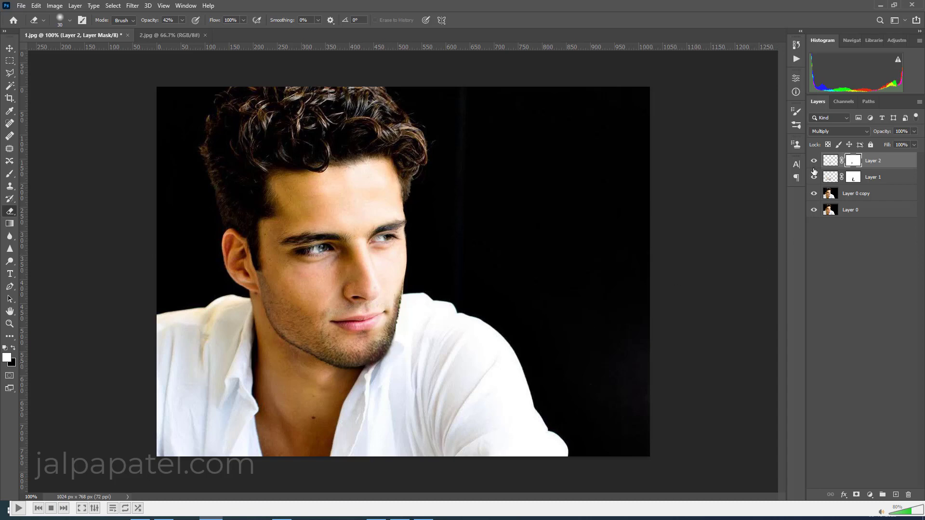
pyautogui.click(813, 161)
pyautogui.click(813, 161)
pyautogui.click(830, 161)
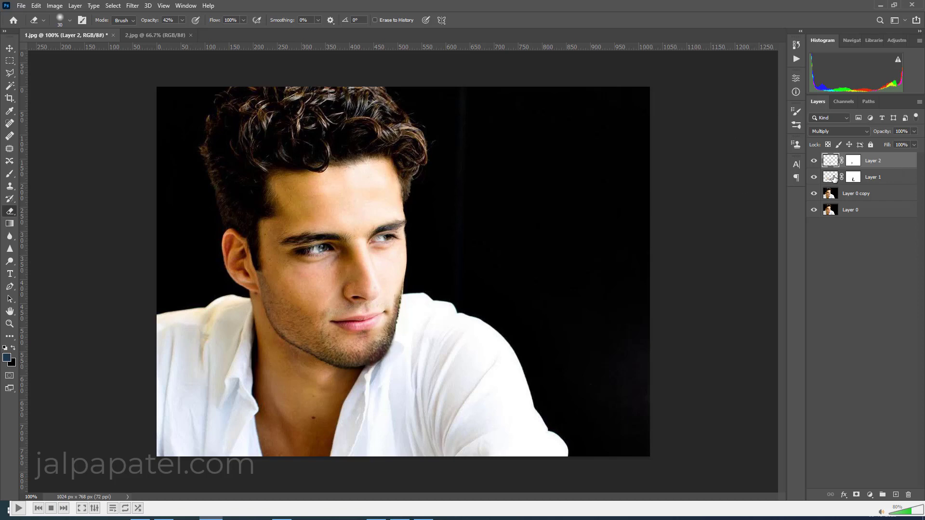
pyautogui.click(814, 161)
pyautogui.click(814, 162)
pyautogui.click(853, 161)
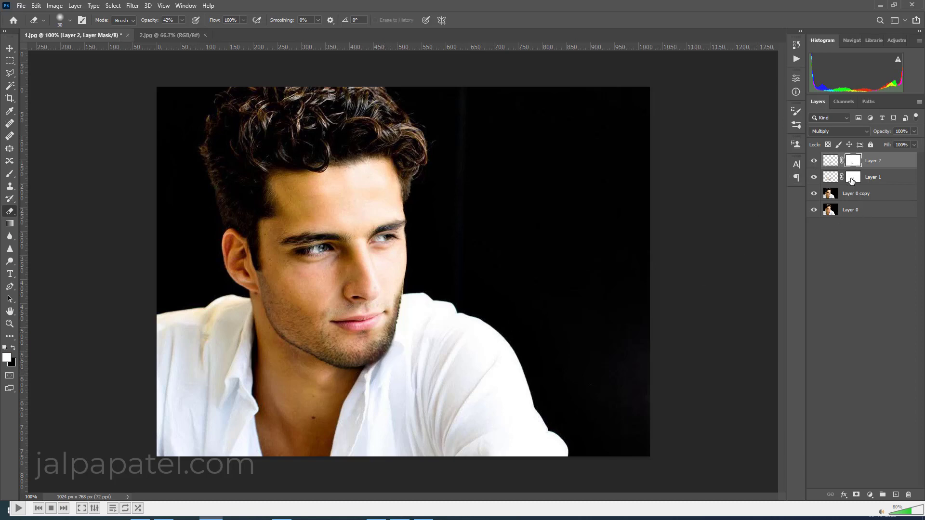
pyautogui.click(851, 180)
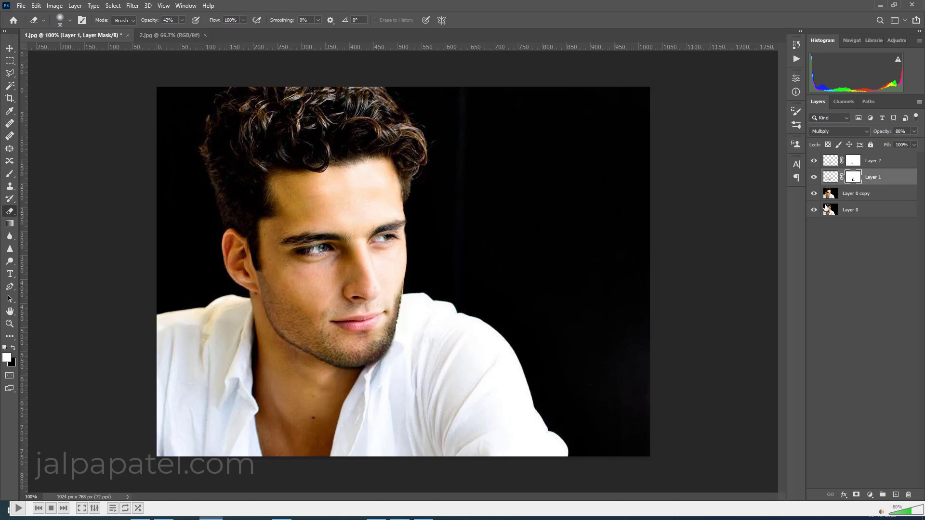
# - Shift the midtones of Layer 2's beard section towards red and blue with Color Balance
pyautogui.click(832, 162)
pyautogui.hotkey('ctrl', 'b')
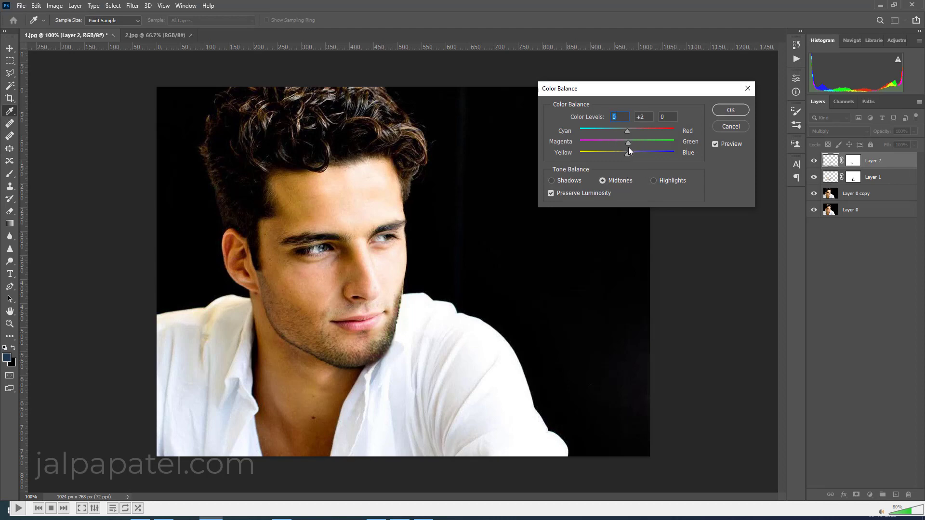
pyautogui.moveTo(628, 147); pyautogui.dragTo(628, 146)
pyautogui.moveTo(627, 152); pyautogui.dragTo(634, 152)
pyautogui.click(632, 133)
pyautogui.click(731, 110)
pyautogui.press('e')
# - Brighten Layer 2's beard section with a Curves adjustment, setting a point at input 87 and output 137
pyautogui.hotkey('ctrl', '-')
pyautogui.hotkey('ctrl', '-')
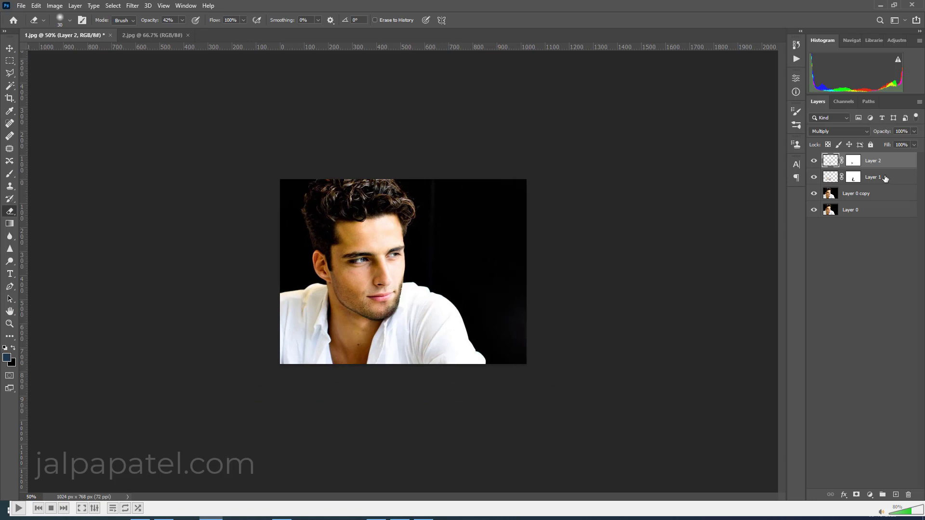
pyautogui.hotkey('ctrl', 'm')
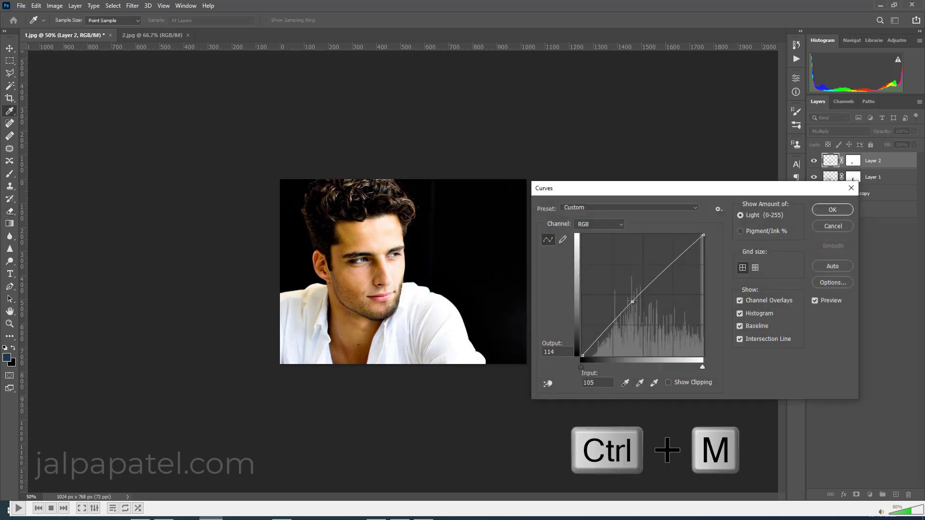
pyautogui.moveTo(625, 291); pyautogui.dragTo(624, 290)
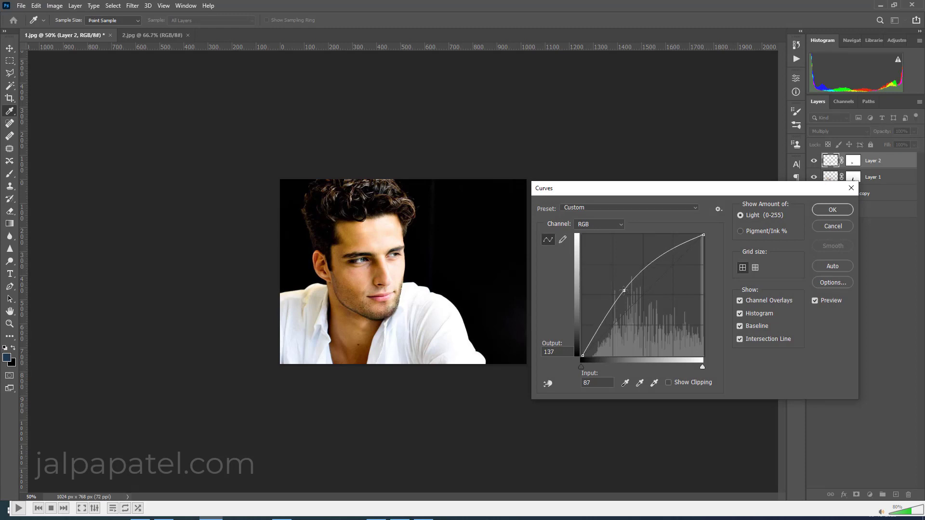
pyautogui.click(826, 210)
pyautogui.hotkey('ctrl', '1')
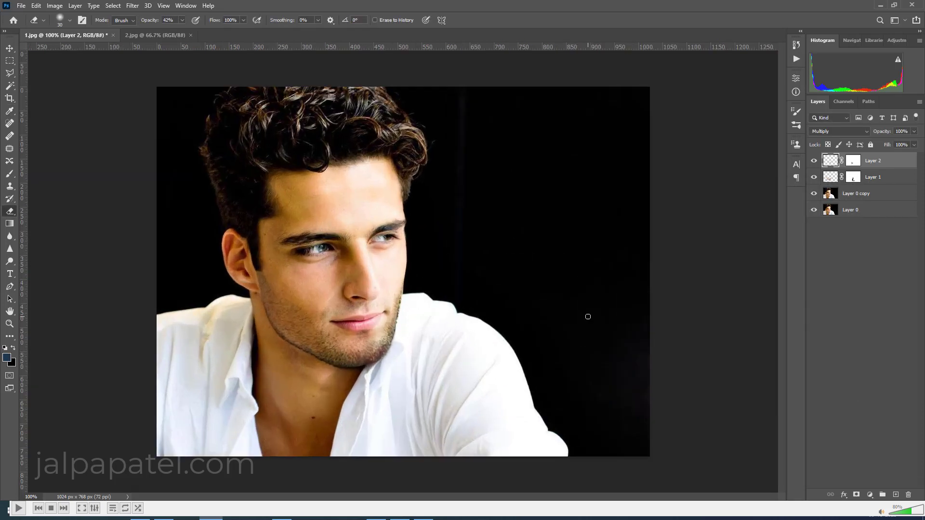
# - Darken Layer 1's beard with a Curves adjustment, setting a point at input 125 and output 98
pyautogui.hotkey('ctrl', '-')
pyautogui.hotkey('ctrl', '-')
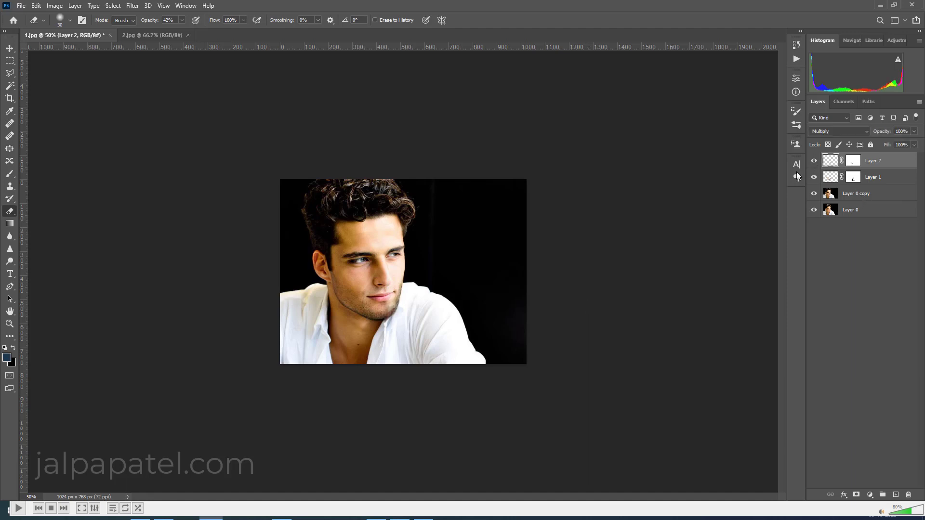
pyautogui.click(853, 161)
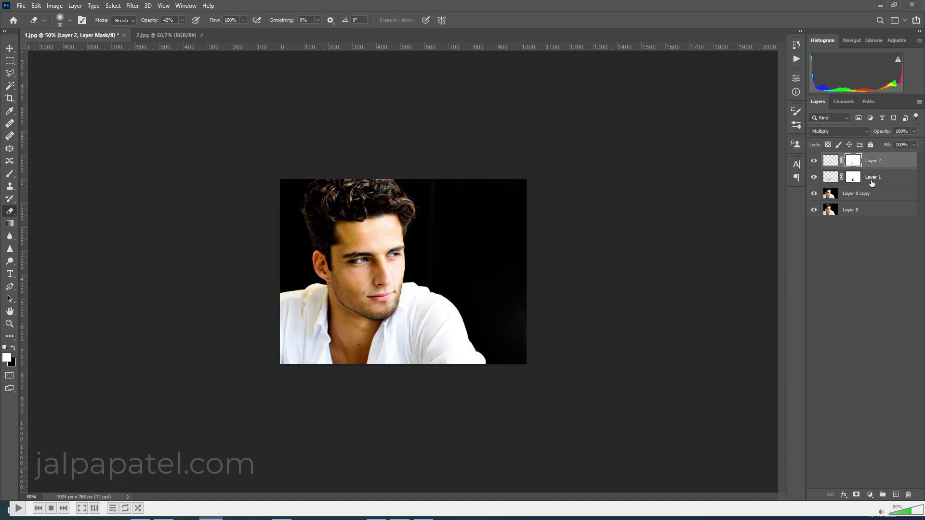
pyautogui.click(828, 178)
pyautogui.hotkey('ctrl', 'm')
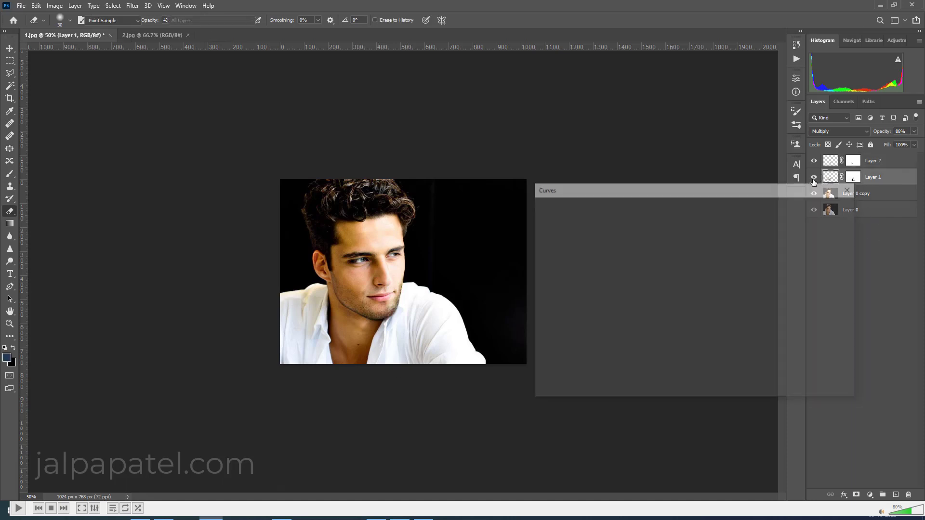
pyautogui.moveTo(638, 300); pyautogui.dragTo(642, 309)
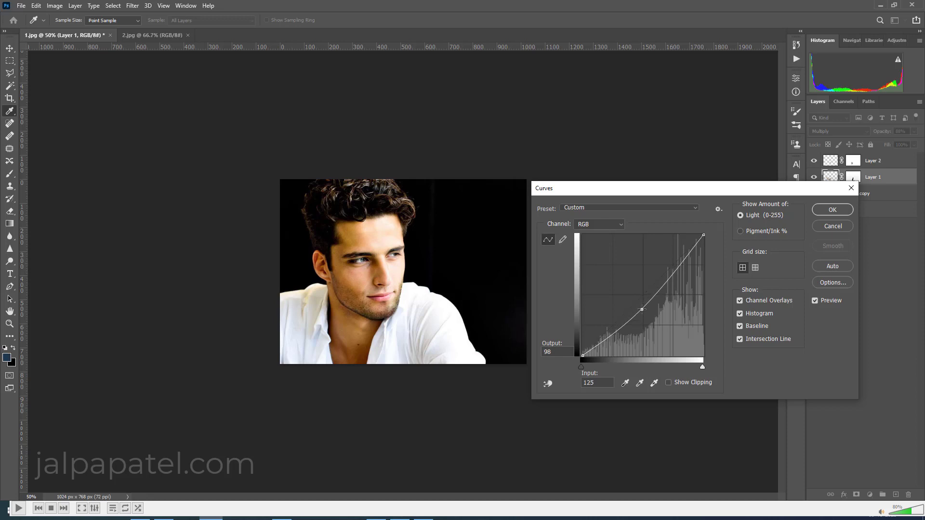
pyautogui.click(832, 210)
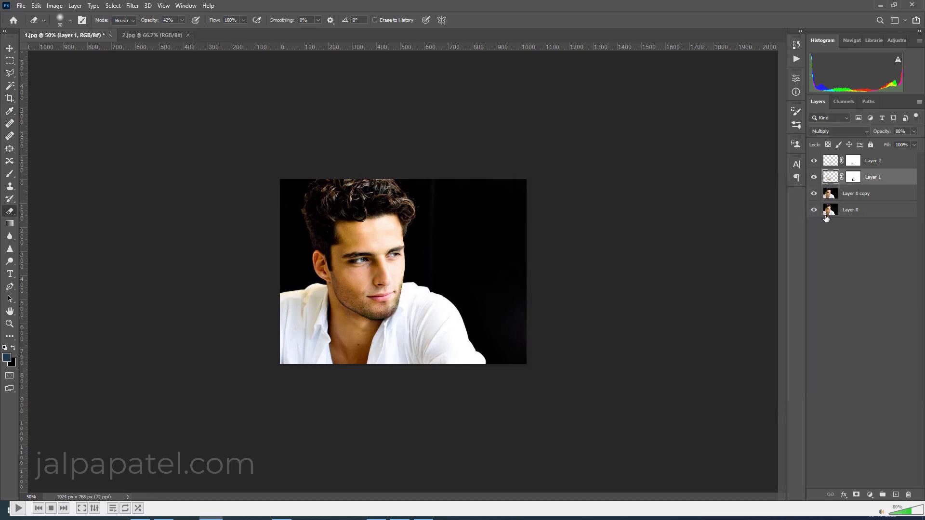
# - Apply Color Balance to Layer 1's beard with midtone levels of -8, +5 and -3
pyautogui.click(53, 5)
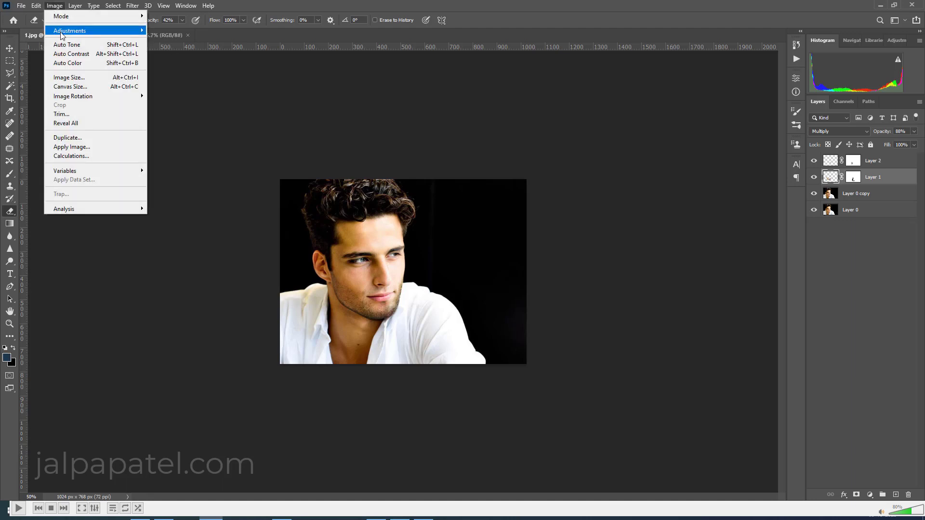
pyautogui.moveTo(72, 31)
pyautogui.click(174, 91)
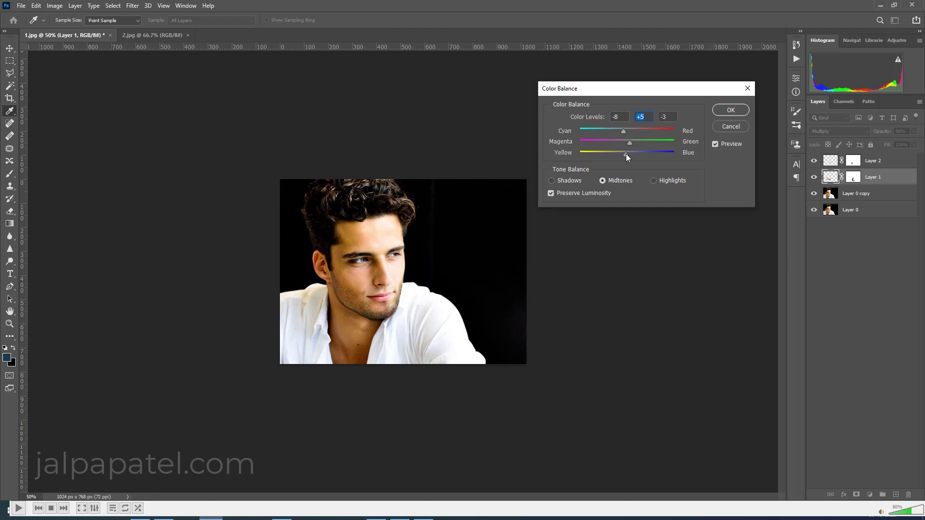
pyautogui.click(719, 111)
pyautogui.press('e')
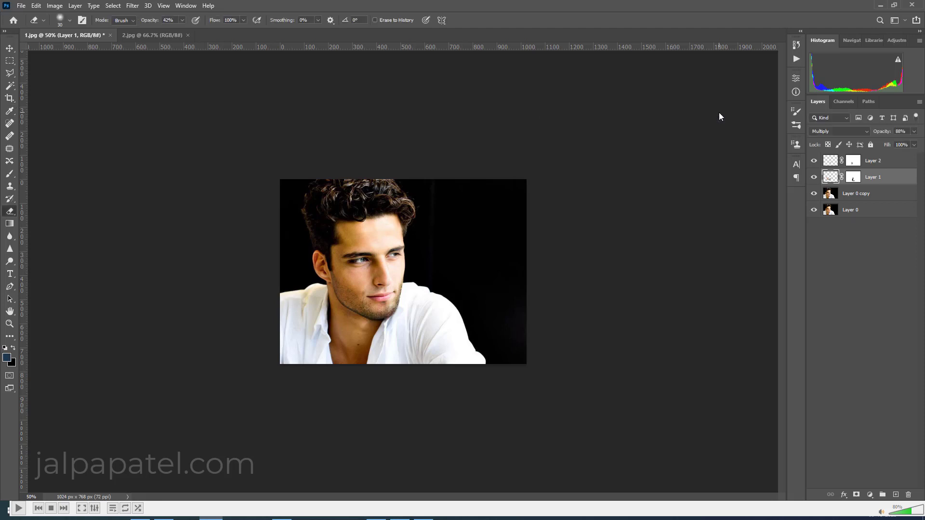
# - Toggle the visibility of Layer 2 and Layer 1 to compare the face with and without each beard section
pyautogui.click(815, 162)
pyautogui.click(814, 162)
pyautogui.click(814, 178)
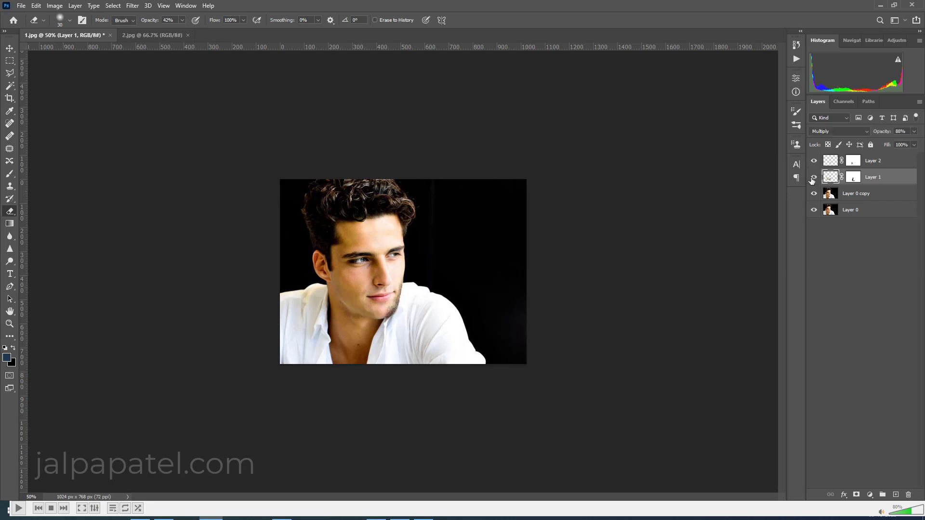
pyautogui.click(813, 178)
pyautogui.click(814, 178)
pyautogui.click(813, 178)
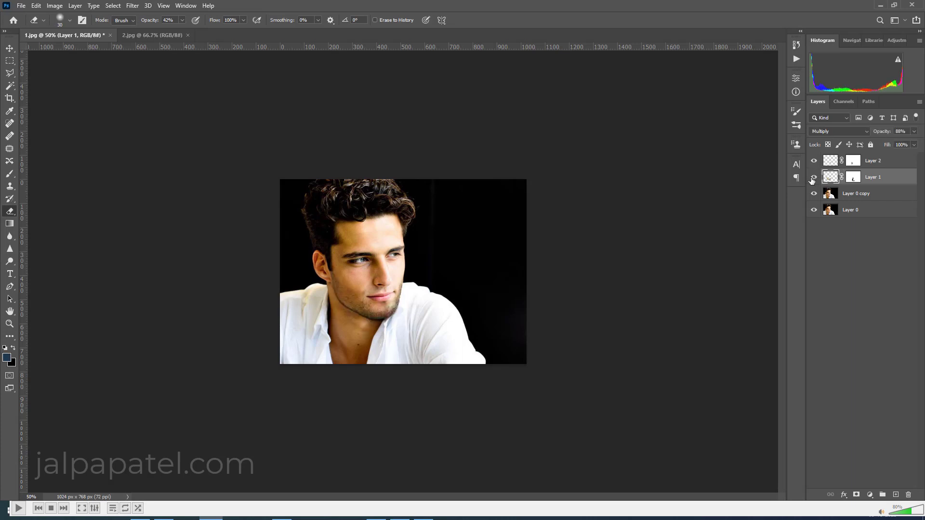
# - Target Layer 1's mask with the Eraser at brush size 40 and 10% opacity
pyautogui.click(854, 182)
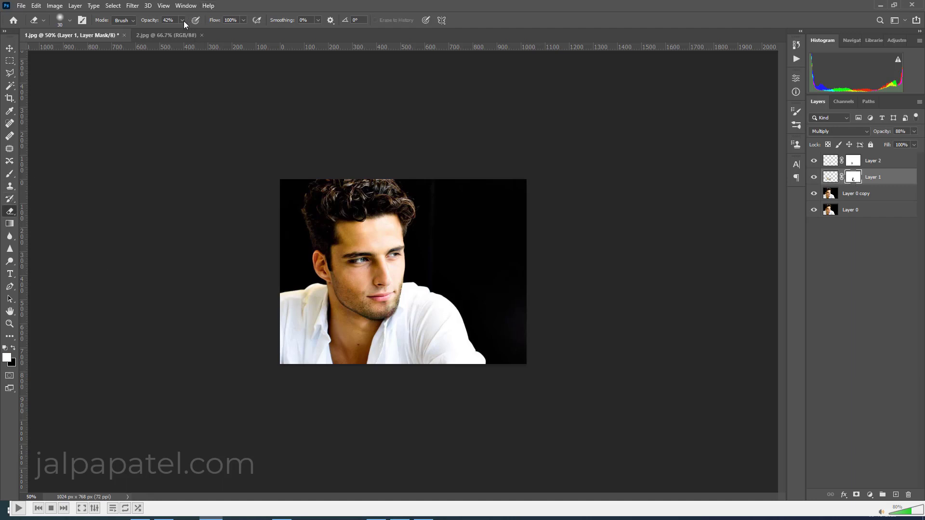
pyautogui.press(']')
# - Switch to 2.jpg and activate the Polygonal Lasso for selecting the moustache area
pyautogui.click(167, 35)
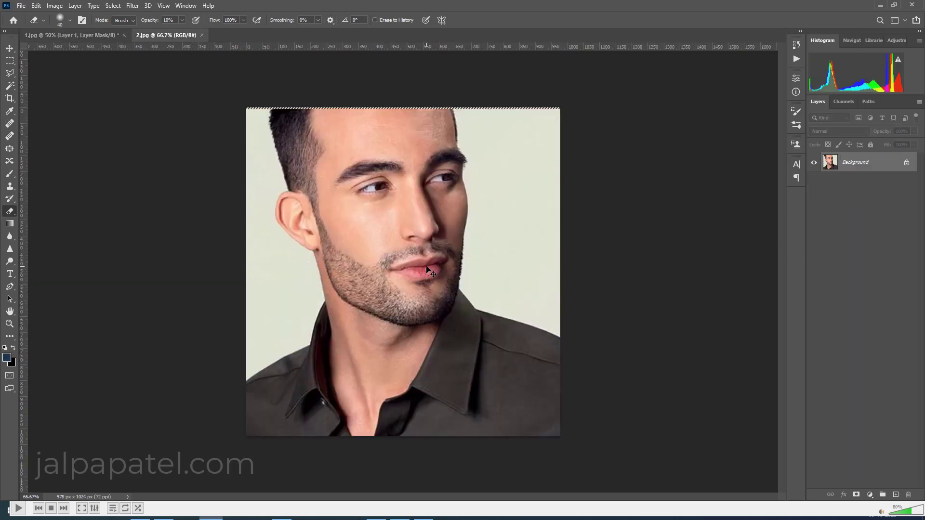
pyautogui.click(9, 73)
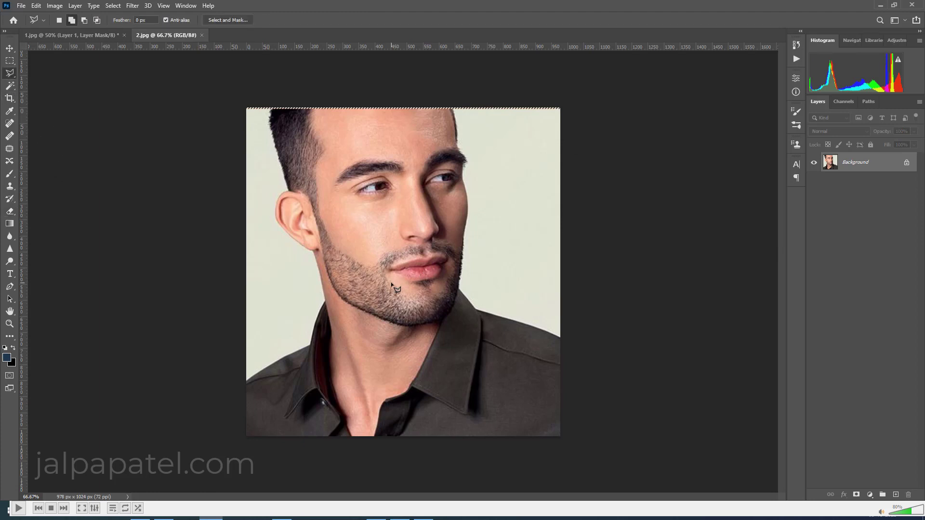
pyautogui.click(401, 285)
pyautogui.click(367, 284)
pyautogui.doubleClick(359, 250)
pyautogui.hotkey('ctrl', 'z')
# - Outline the moustache and mouth area in 2.jpg with a Polygonal Lasso selection from below the lips up to the nose
pyautogui.click(401, 285)
pyautogui.click(378, 286)
pyautogui.click(360, 276)
pyautogui.click(362, 251)
pyautogui.click(393, 234)
pyautogui.click(462, 239)
pyautogui.click(462, 273)
pyautogui.doubleClick(442, 277)
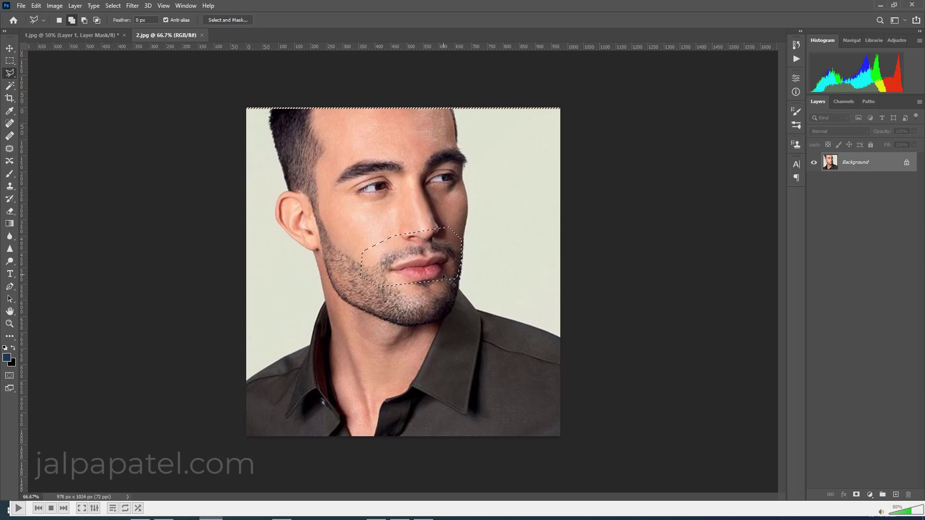
# - Copy the selected moustache area and paste it into 1.jpg as a new layer above Layer 1
pyautogui.click(36, 6)
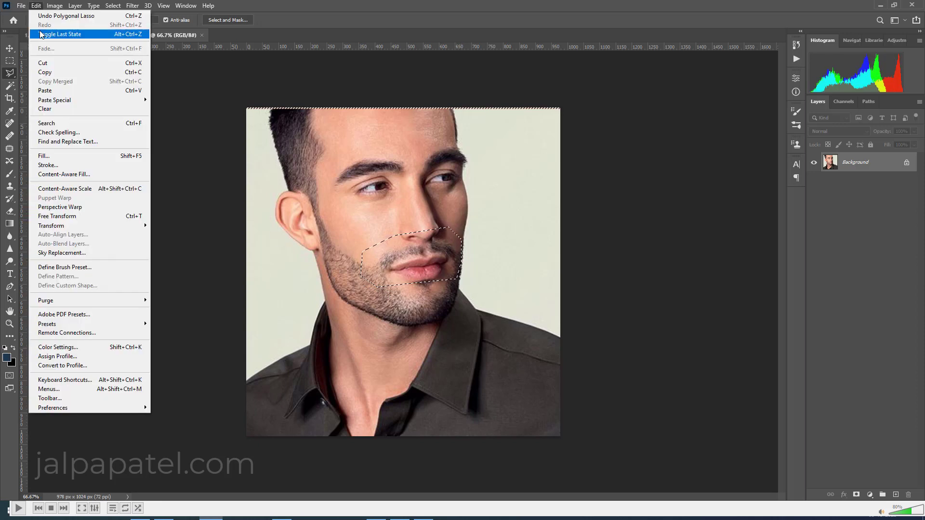
pyautogui.click(44, 73)
pyautogui.click(45, 36)
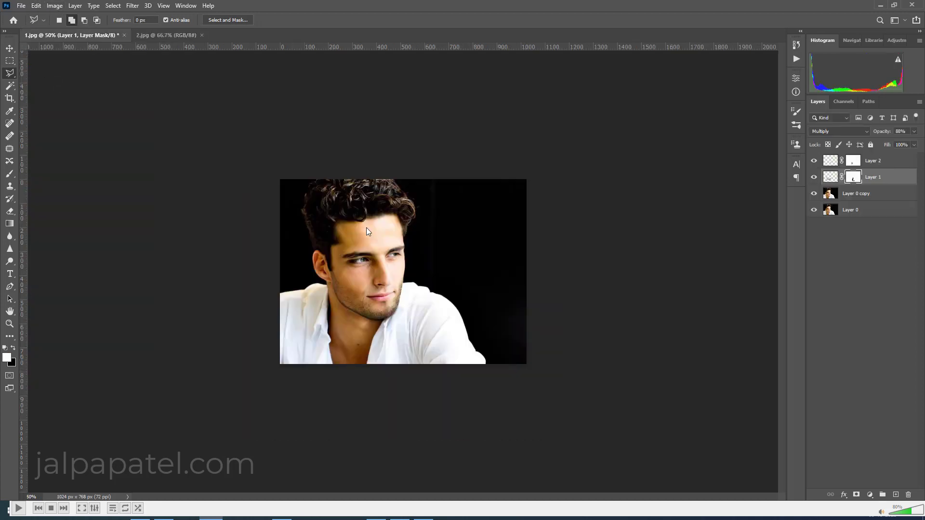
pyautogui.click(36, 5)
pyautogui.click(43, 88)
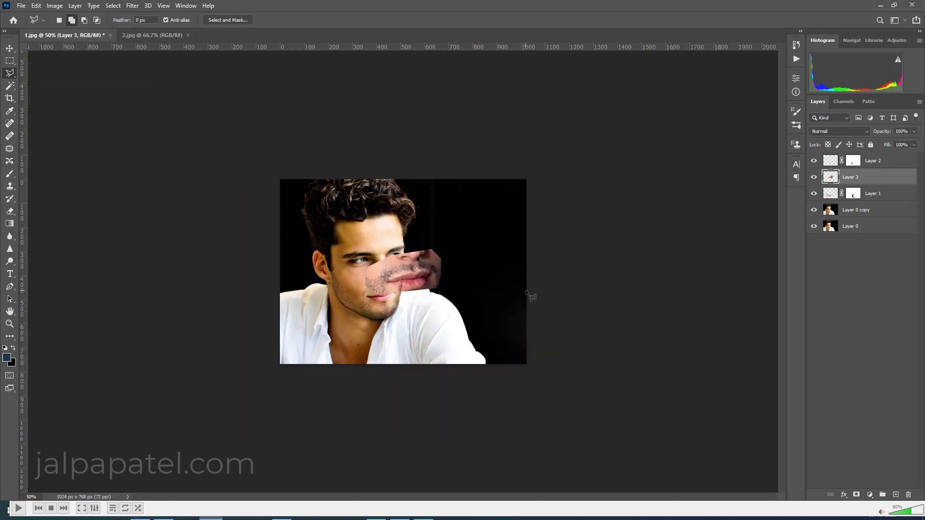
pyautogui.hotkey('ctrl', '1')
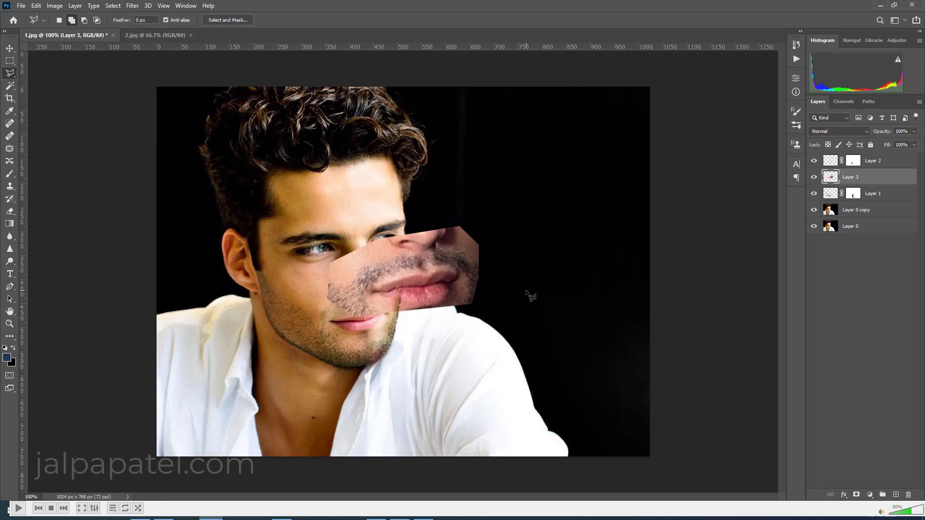
# - Lower Layer 3's opacity to 62% and move the pasted moustache piece over the man's mouth
pyautogui.click(914, 131)
pyautogui.moveTo(909, 143); pyautogui.dragTo(898, 142)
pyautogui.hotkey('ctrl', 't')
pyautogui.moveTo(391, 288); pyautogui.dragTo(337, 334)
pyautogui.moveTo(428, 267); pyautogui.dragTo(379, 310)
pyautogui.press('Return')
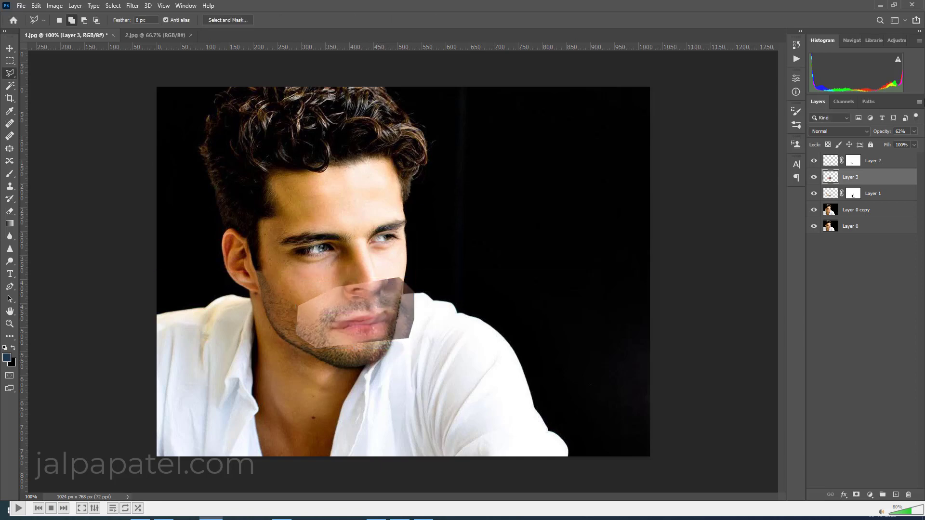
# - Reduce Layer 3's opacity to 48% and move it above Layer 2 in the layer stack
pyautogui.click(914, 131)
pyautogui.moveTo(895, 144); pyautogui.dragTo(892, 146)
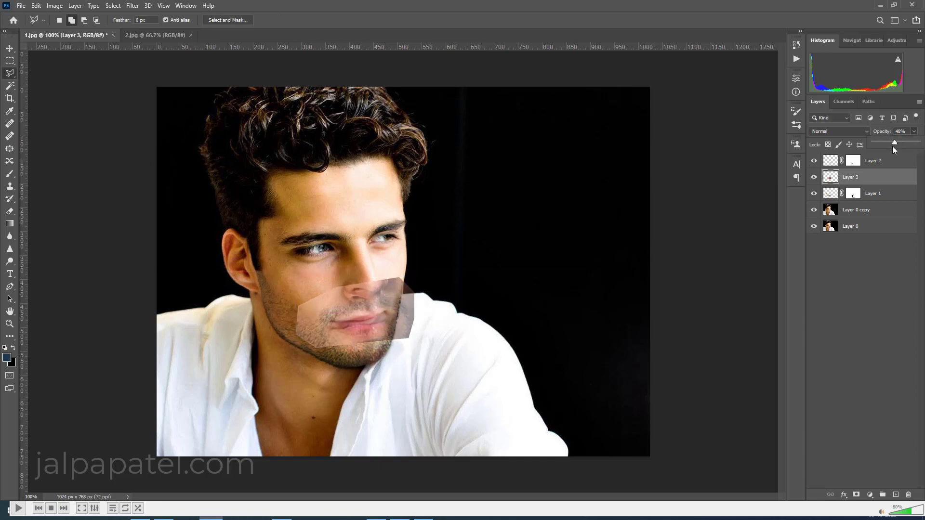
pyautogui.hotkey('ctrl', '+')
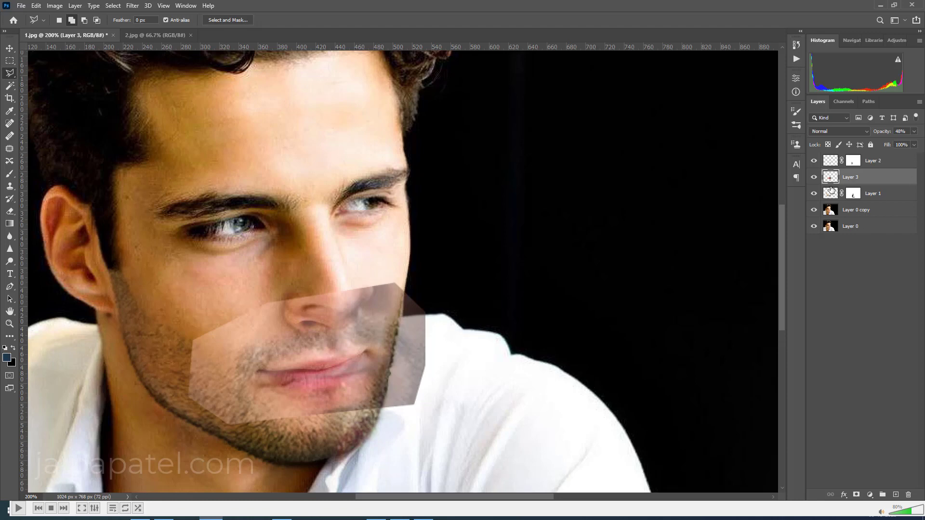
pyautogui.moveTo(899, 183); pyautogui.dragTo(893, 154)
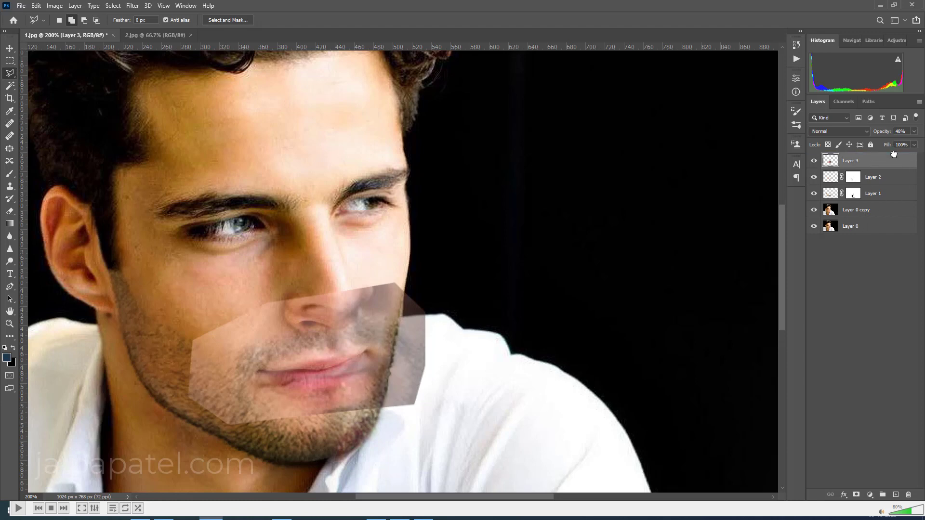
# - Scale the moustache piece on Layer 3 to about 91% and realign its lips with the man's lips
pyautogui.hotkey('ctrl', 't')
pyautogui.moveTo(362, 360); pyautogui.dragTo(471, 343)
pyautogui.moveTo(527, 258); pyautogui.dragTo(506, 271)
pyautogui.moveTo(463, 306)
pyautogui.mouseDown()
pyautogui.moveTo(368, 334)
pyautogui.moveTo(364, 289)
pyautogui.moveTo(377, 382)
pyautogui.moveTo(364, 327)
pyautogui.mouseUp()
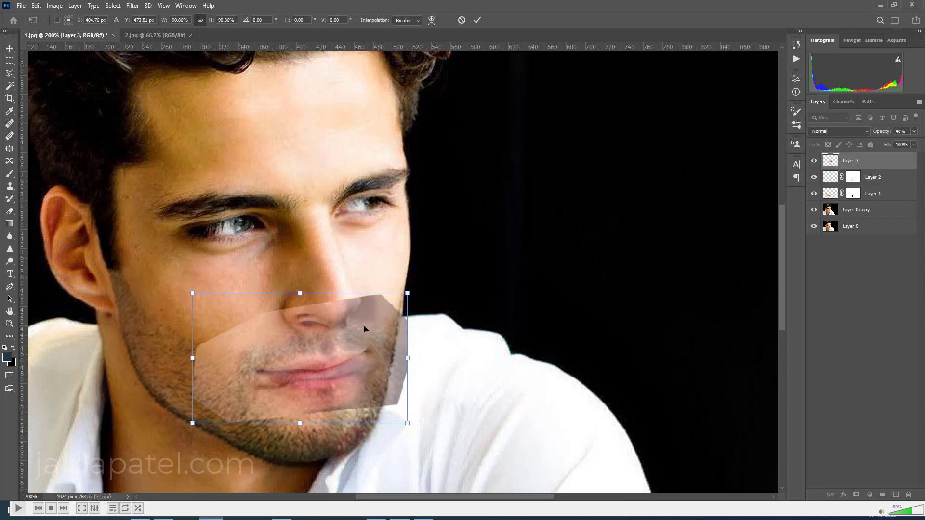
pyautogui.press('Return')
pyautogui.press('l')
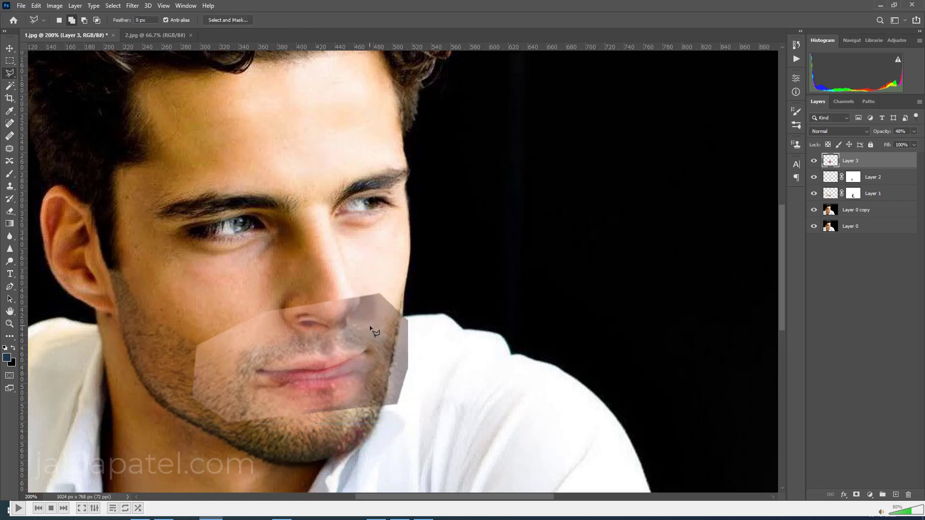
# - Toggle Layer 3's visibility to compare the moustache piece's alignment with the original mouth
pyautogui.click(814, 161)
pyautogui.click(813, 161)
pyautogui.click(814, 161)
pyautogui.click(813, 161)
pyautogui.click(814, 161)
pyautogui.click(813, 161)
pyautogui.click(814, 161)
pyautogui.click(814, 161)
# - Warp the moustache piece on Layer 3, stretching its sides outward and lowering its upper edge to follow the mouth
pyautogui.hotkey('ctrl', 't')
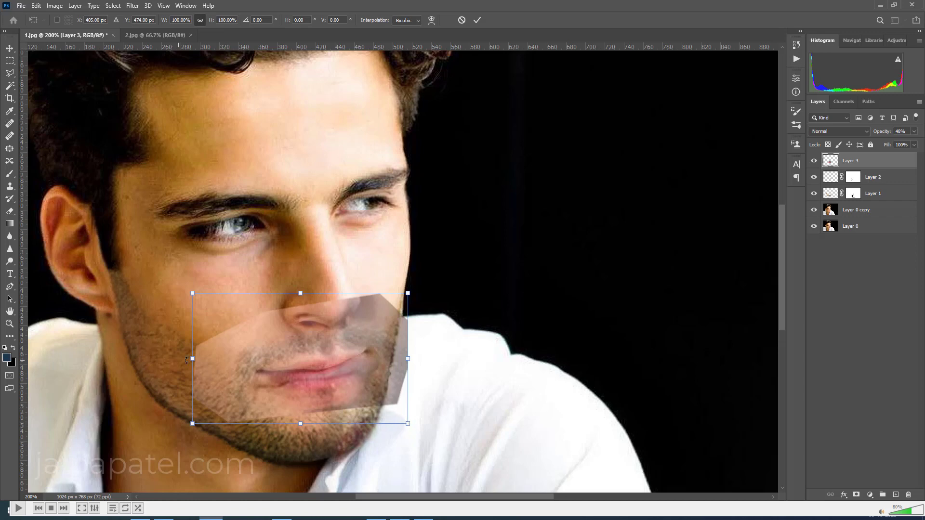
pyautogui.moveTo(191, 359); pyautogui.dragTo(185, 376)
pyautogui.rightClick(229, 360)
pyautogui.click(268, 247)
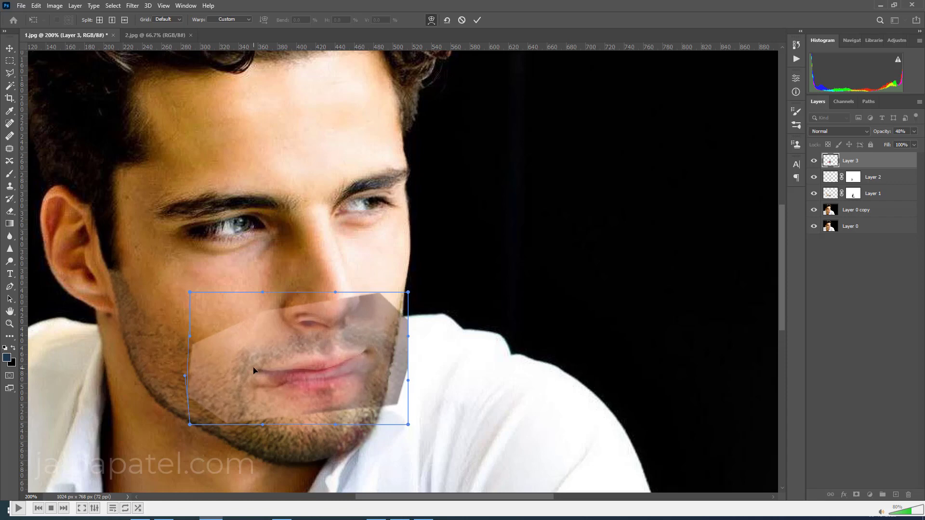
pyautogui.moveTo(242, 367); pyautogui.dragTo(235, 366)
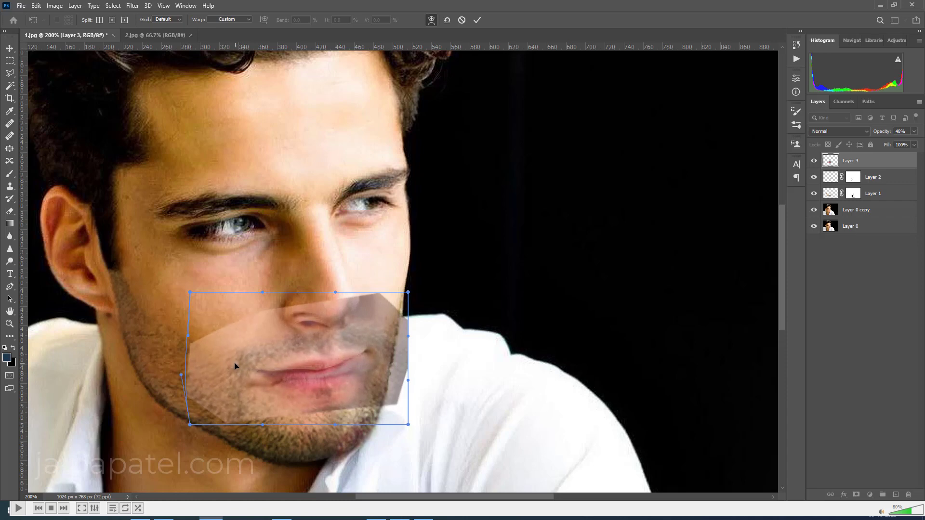
pyautogui.moveTo(383, 362); pyautogui.dragTo(399, 356)
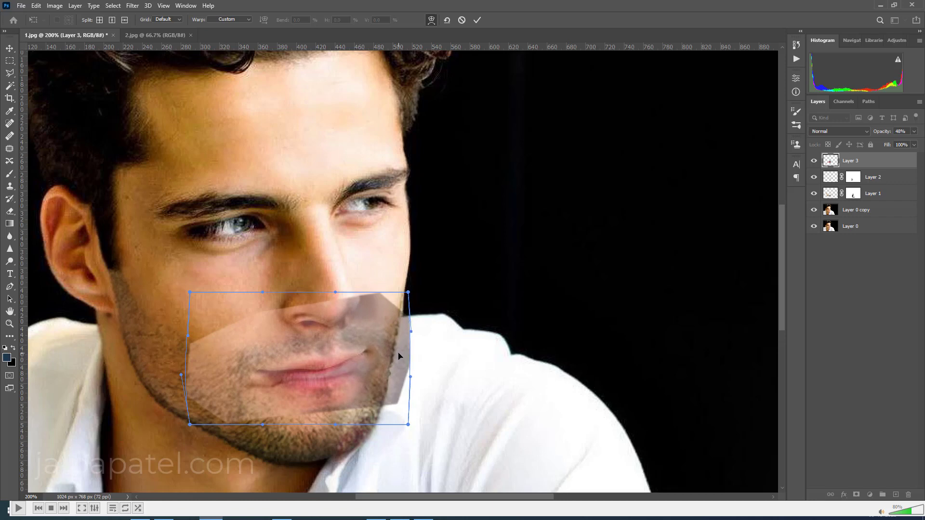
pyautogui.moveTo(336, 292); pyautogui.dragTo(334, 306)
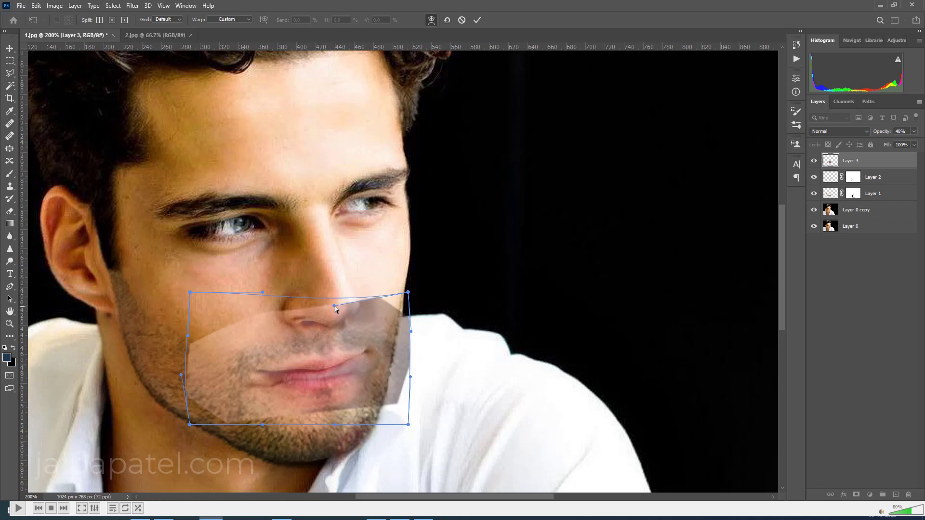
pyautogui.moveTo(327, 362); pyautogui.dragTo(326, 363)
pyautogui.press('Return')
# - Set Layer 3's blend mode to Multiply and its opacity to 100%
pyautogui.click(866, 132)
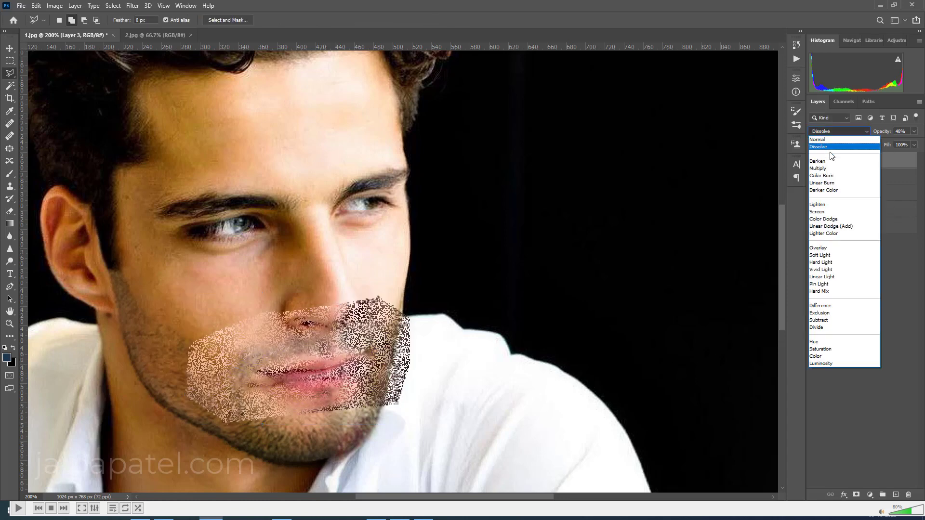
pyautogui.click(824, 168)
pyautogui.click(914, 131)
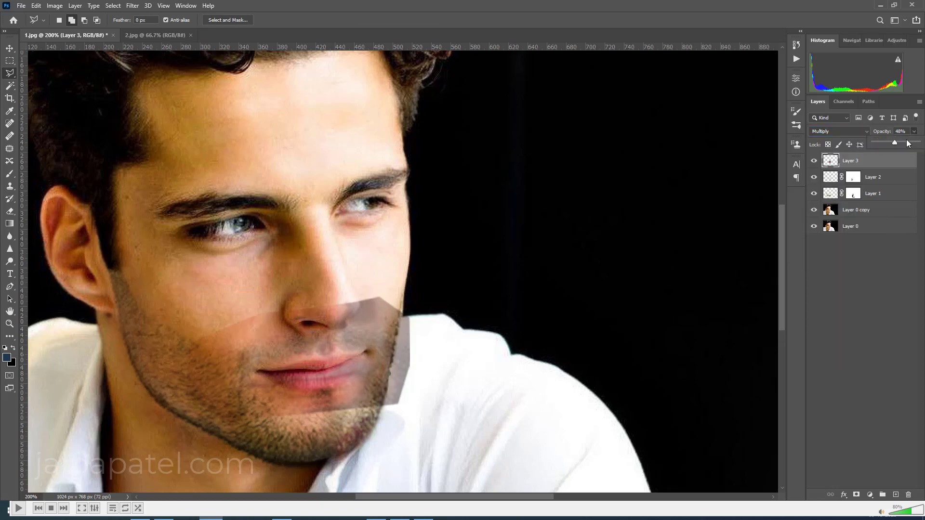
pyautogui.moveTo(915, 145); pyautogui.dragTo(920, 146)
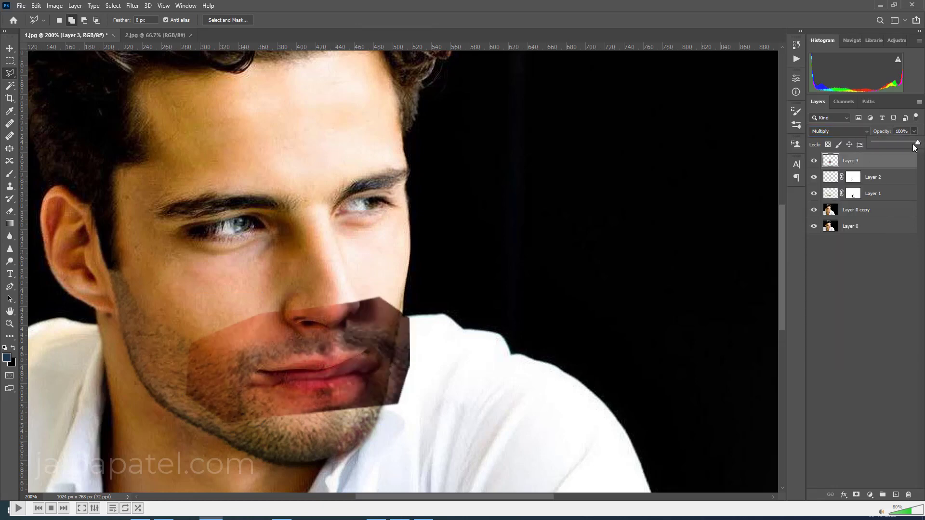
# - Erase the skin edges, lips and chin area of Layer 3 at 100% Eraser opacity, reducing the brush size to 25
pyautogui.click(9, 211)
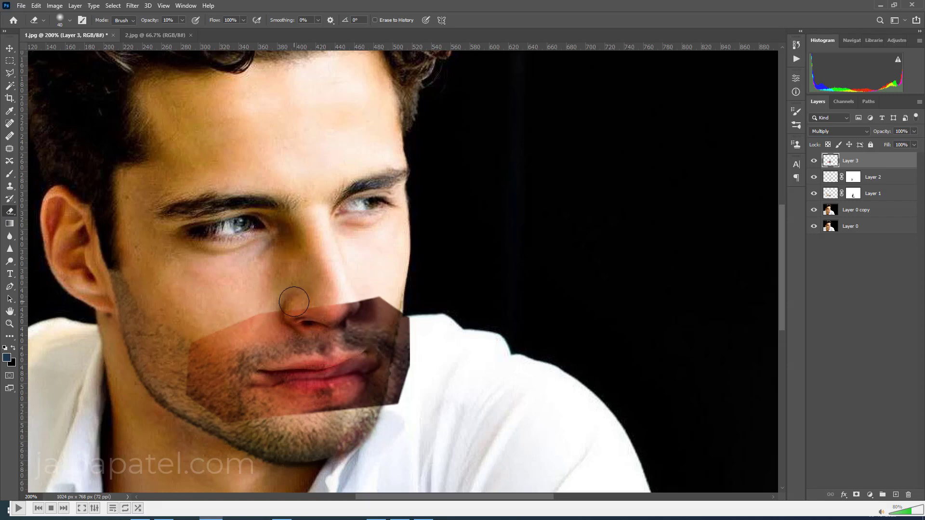
pyautogui.click(182, 20)
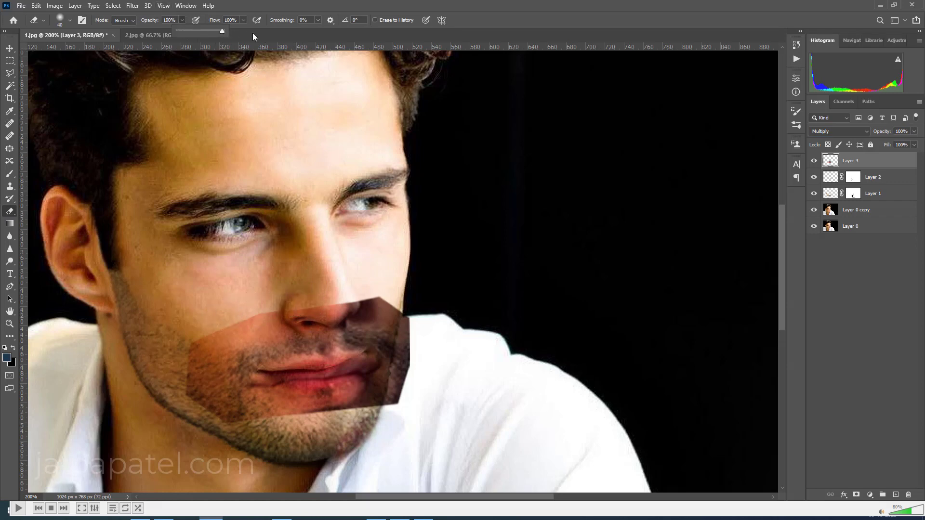
pyautogui.moveTo(310, 304)
pyautogui.mouseDown()
pyautogui.moveTo(225, 331)
pyautogui.moveTo(177, 360)
pyautogui.moveTo(178, 403)
pyautogui.moveTo(267, 425)
pyautogui.moveTo(399, 418)
pyautogui.mouseUp()
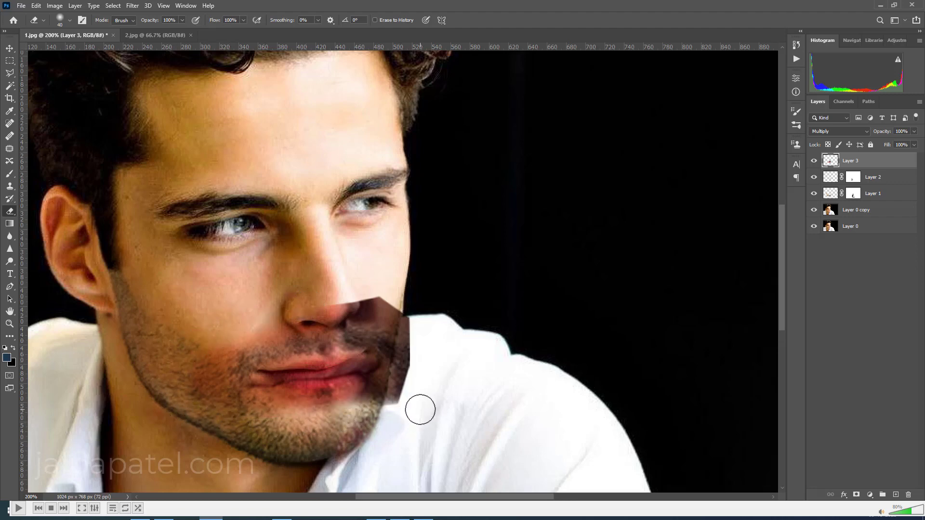
pyautogui.press('[')
pyautogui.press('[')
pyautogui.press('[')
pyautogui.moveTo(341, 306)
pyautogui.mouseDown()
pyautogui.moveTo(396, 296)
pyautogui.moveTo(414, 349)
pyautogui.moveTo(404, 390)
pyautogui.moveTo(372, 411)
pyautogui.moveTo(377, 386)
pyautogui.moveTo(386, 397)
pyautogui.moveTo(364, 375)
pyautogui.moveTo(330, 374)
pyautogui.moveTo(312, 382)
pyautogui.moveTo(327, 401)
pyautogui.moveTo(306, 401)
pyautogui.moveTo(310, 386)
pyautogui.moveTo(290, 378)
pyautogui.moveTo(266, 402)
pyautogui.moveTo(278, 377)
pyautogui.moveTo(355, 370)
pyautogui.moveTo(382, 385)
pyautogui.moveTo(417, 322)
pyautogui.mouseUp()
pyautogui.moveTo(211, 348)
pyautogui.mouseDown()
pyautogui.moveTo(210, 380)
pyautogui.moveTo(222, 322)
pyautogui.mouseUp()
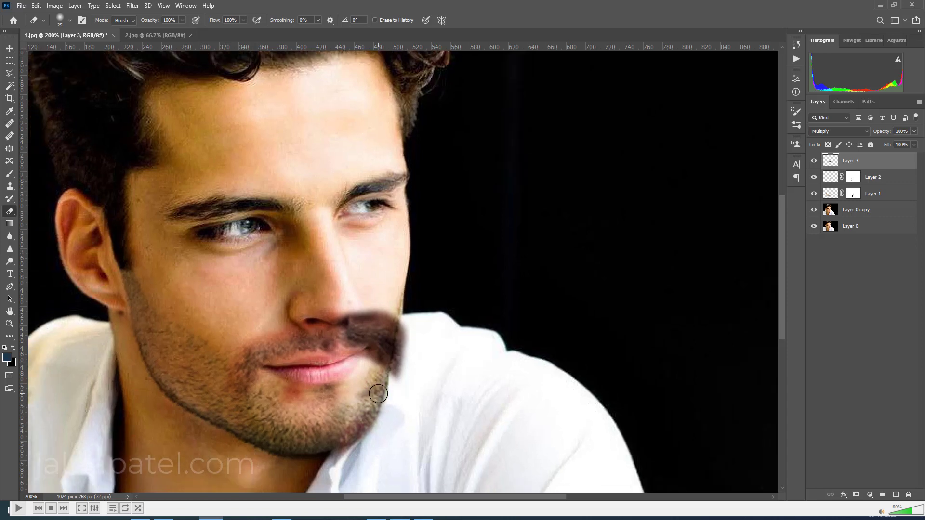
# - Brighten Layer 3 with a Curves adjustment, raising the midtones from input 104 to output 141
pyautogui.hotkey('ctrl', '-')
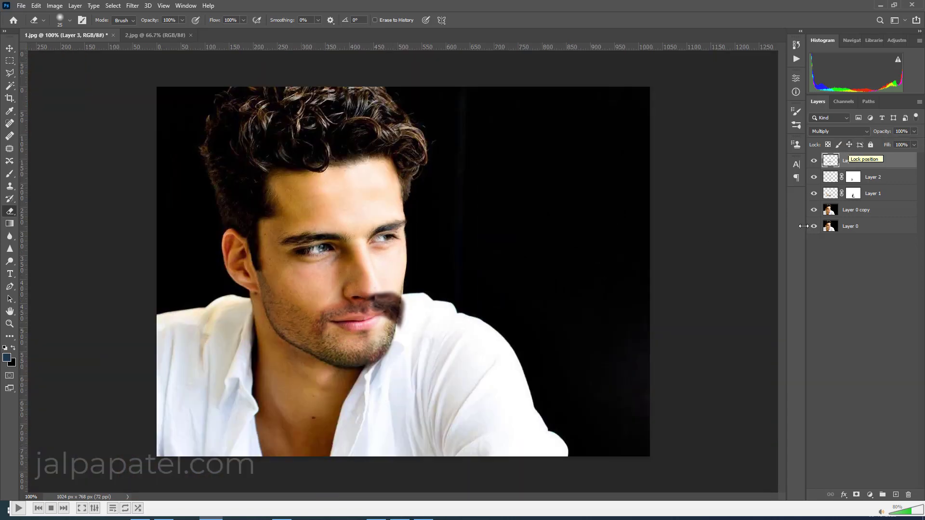
pyautogui.click(51, 6)
pyautogui.moveTo(84, 30)
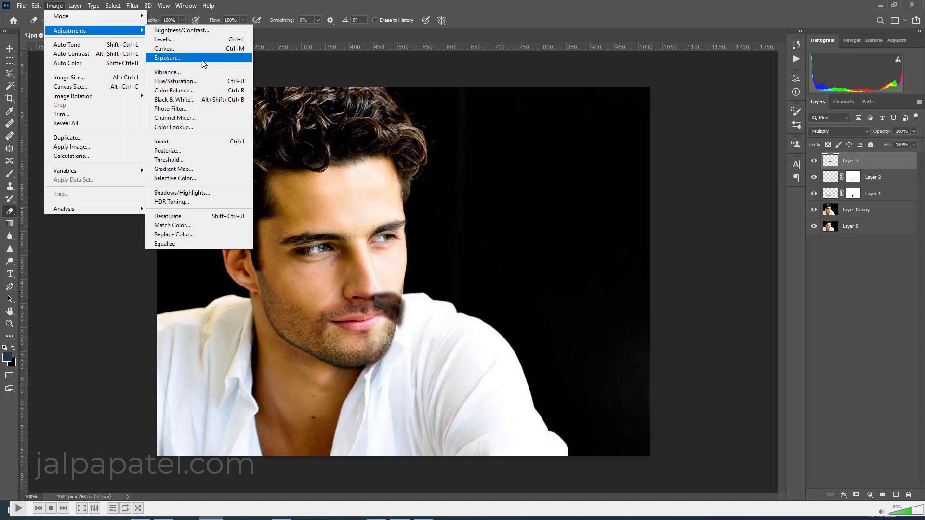
pyautogui.click(210, 48)
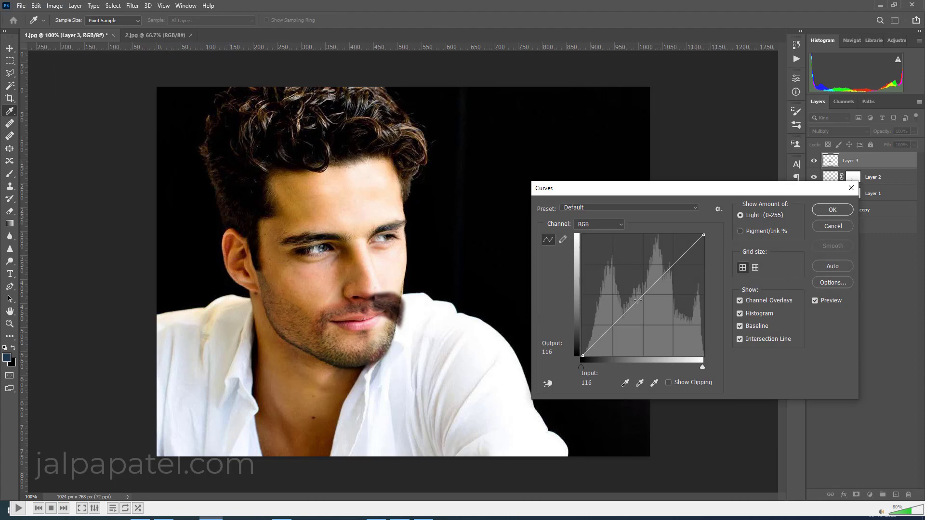
pyautogui.moveTo(637, 300); pyautogui.dragTo(632, 289)
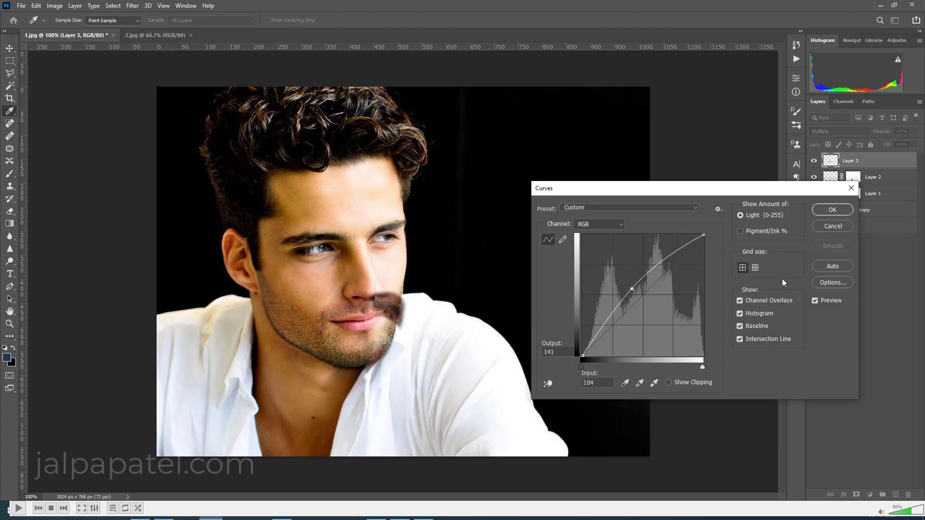
pyautogui.click(823, 210)
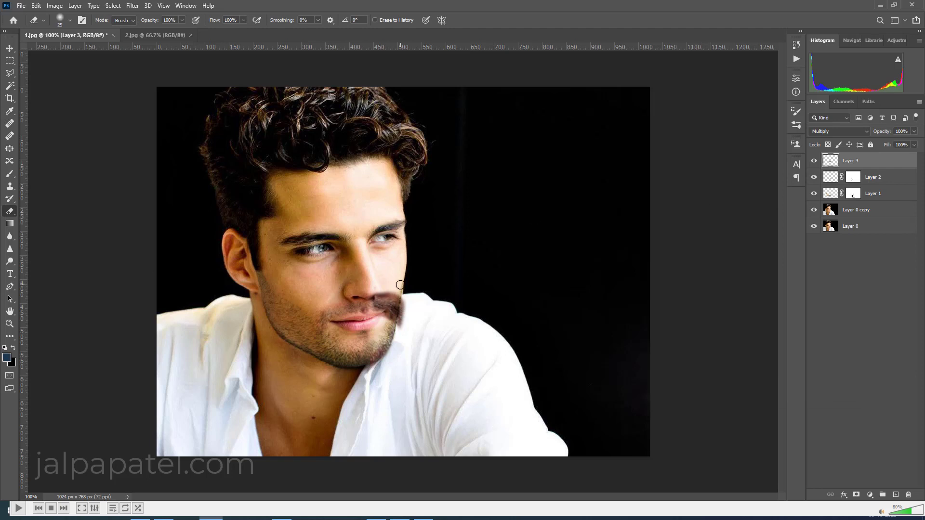
# - Soften the dark moustache patch beside the nose with the Eraser at 51% opacity and size 20, then compare Layer 3 on and off
pyautogui.press(']')
pyautogui.click(182, 21)
pyautogui.click(386, 288)
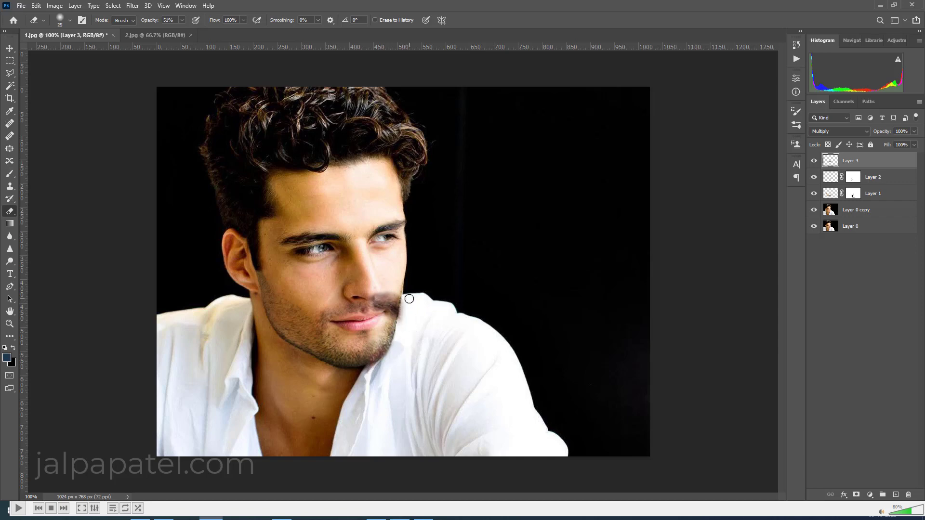
pyautogui.press('[')
pyautogui.press('[')
pyautogui.press('[')
pyautogui.press('[')
pyautogui.press('[')
pyautogui.press(']')
pyautogui.press(']')
pyautogui.press(']')
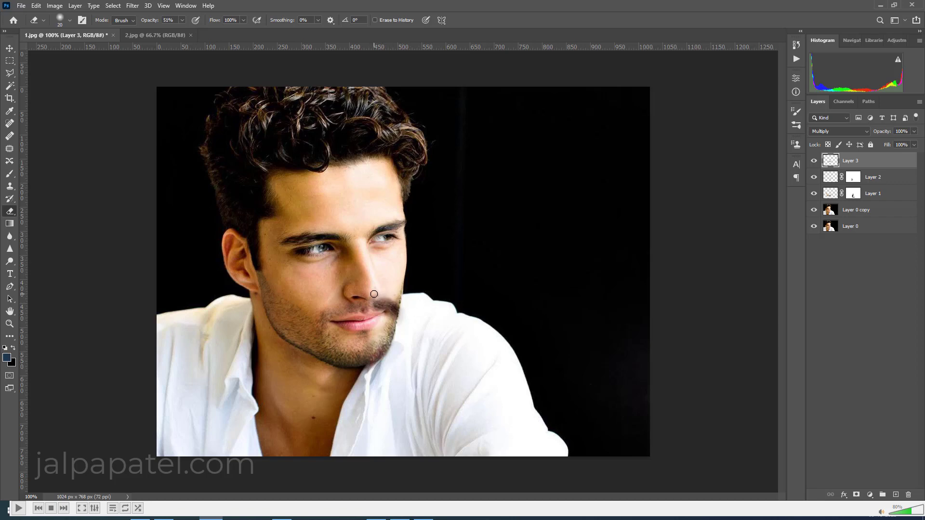
pyautogui.click(814, 161)
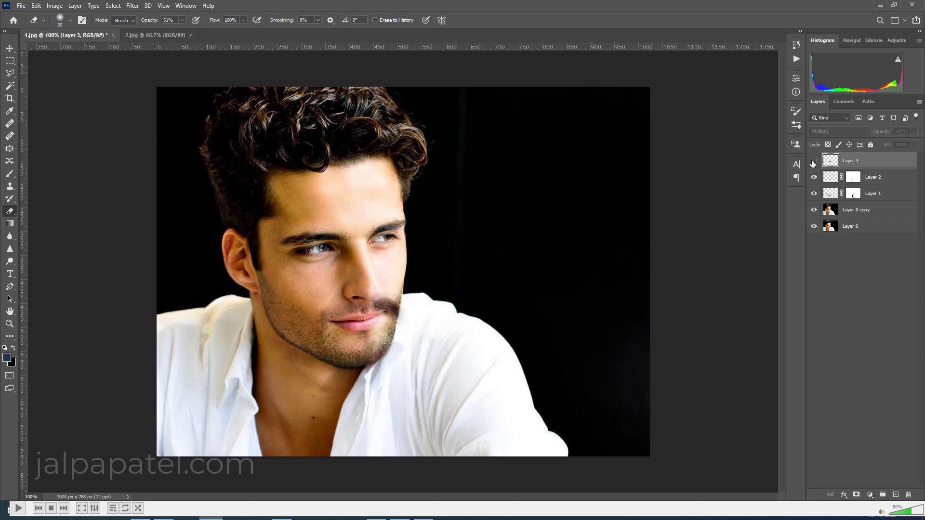
pyautogui.click(814, 161)
pyautogui.click(814, 162)
pyautogui.click(814, 161)
# - Outline the dark half of the moustache on the far side of the face with a Polygonal Lasso selection
pyautogui.click(10, 73)
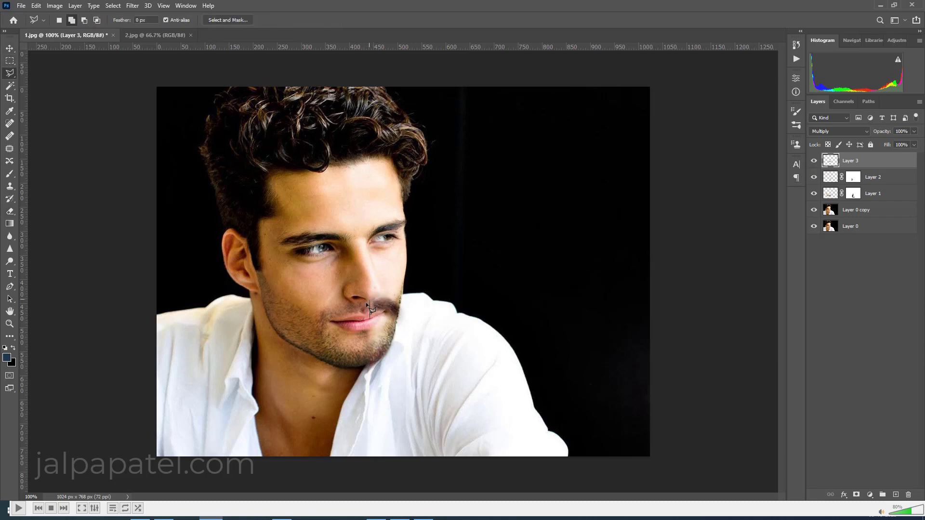
pyautogui.click(366, 319)
pyautogui.click(366, 288)
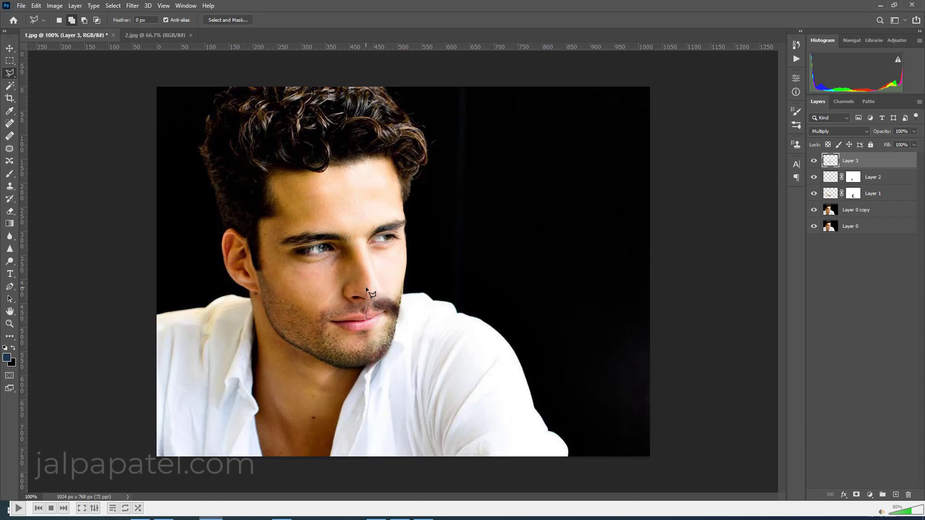
pyautogui.click(403, 292)
pyautogui.click(410, 334)
pyautogui.click(368, 319)
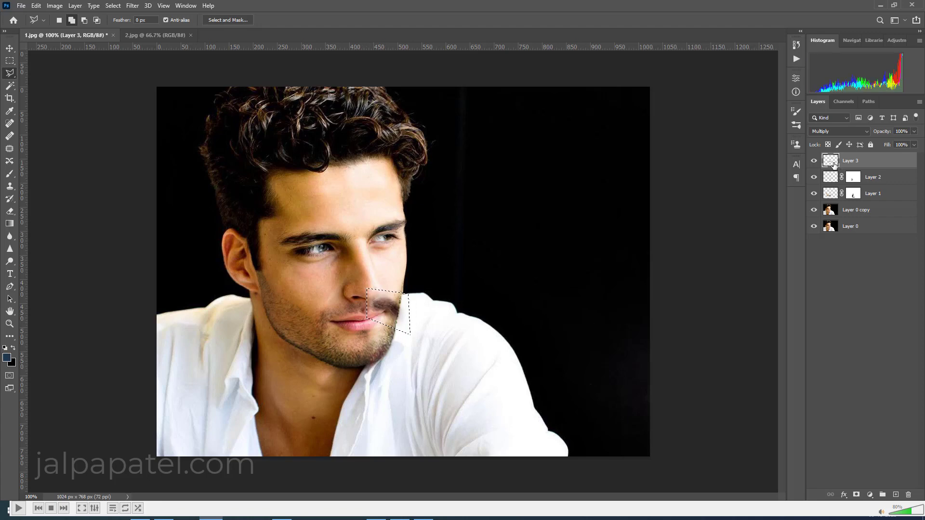
# - Copy the selected moustache half from Layer 3 and paste it as a new layer above it
pyautogui.click(37, 6)
pyautogui.click(46, 73)
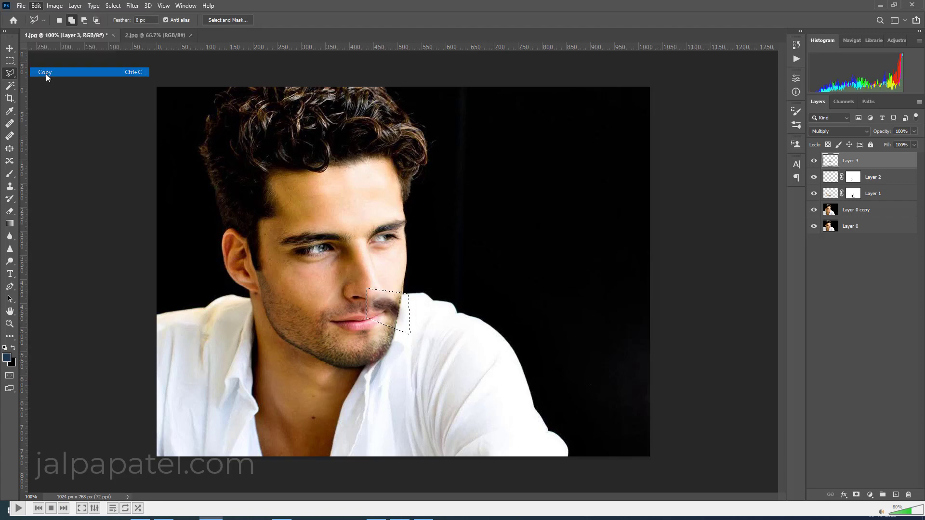
pyautogui.click(36, 5)
pyautogui.click(45, 90)
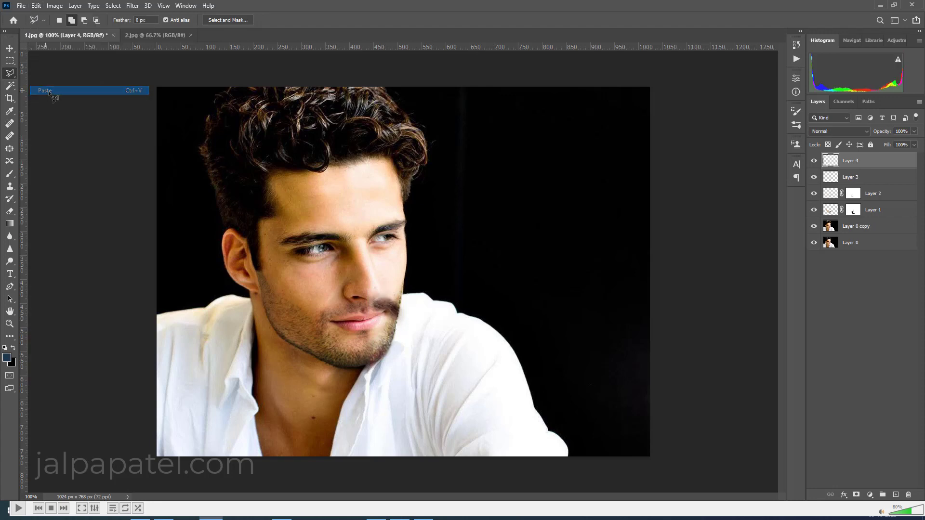
# - Brighten the midtones of Layer 4 with a Curves adjustment and hide Layer 3
pyautogui.hotkey('ctrl', 'm')
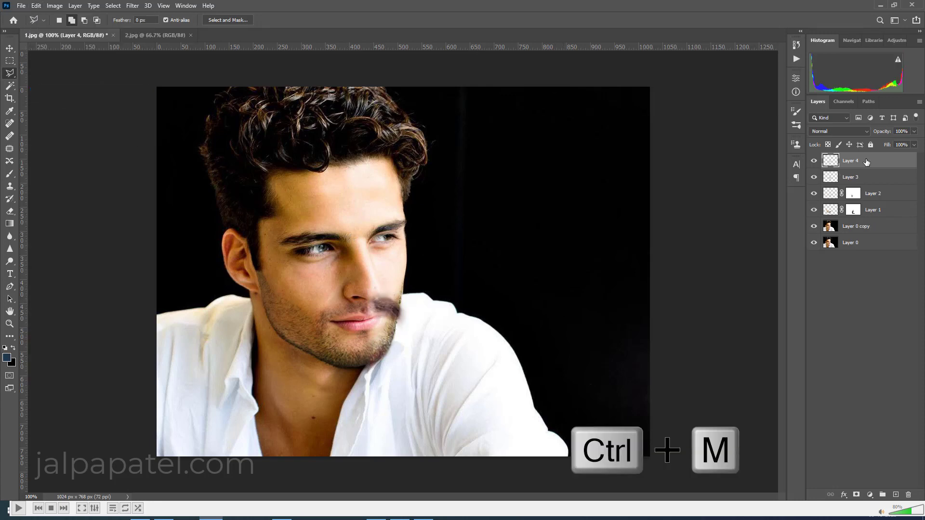
pyautogui.moveTo(638, 299); pyautogui.dragTo(631, 287)
pyautogui.click(833, 210)
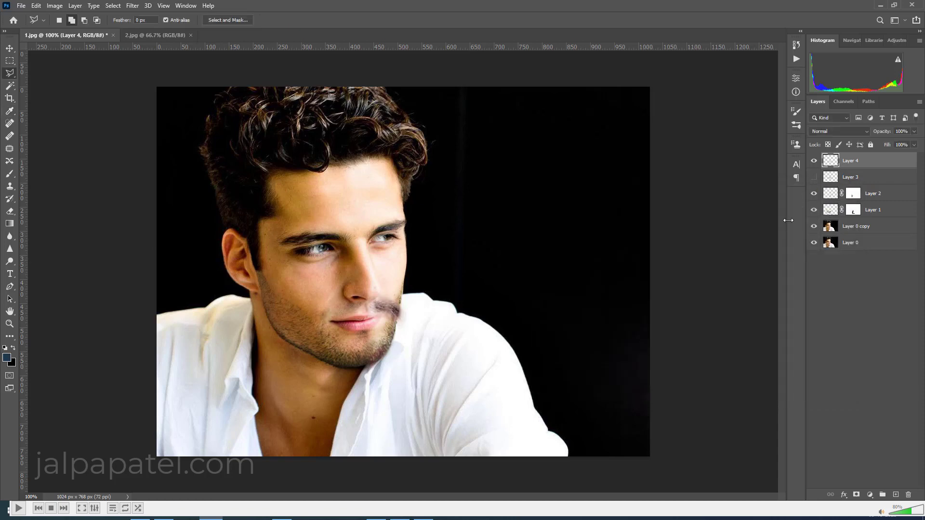
# - Shift the midtones of the moustache patch on Layer 4 toward red and yellow with a Color Balance adjustment
pyautogui.click(36, 5)
pyautogui.click(54, 6)
pyautogui.click(54, 7)
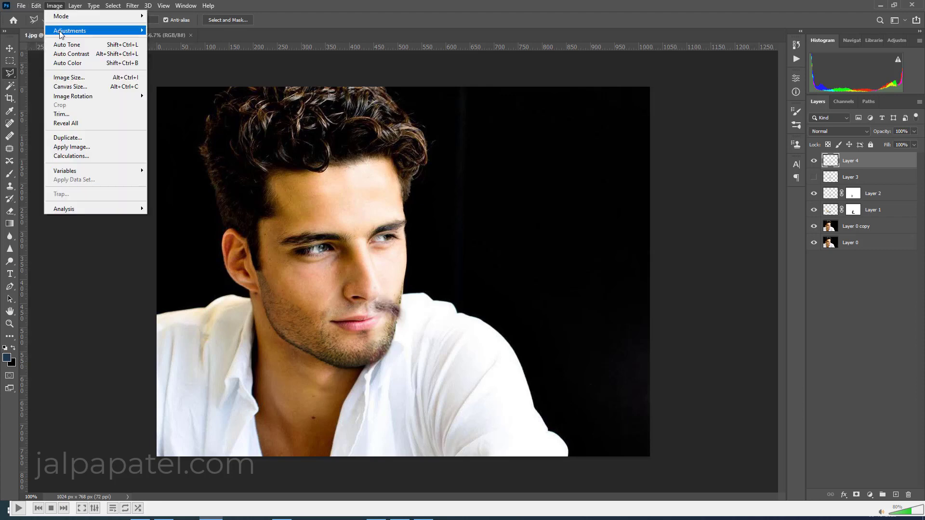
pyautogui.moveTo(60, 32)
pyautogui.click(192, 91)
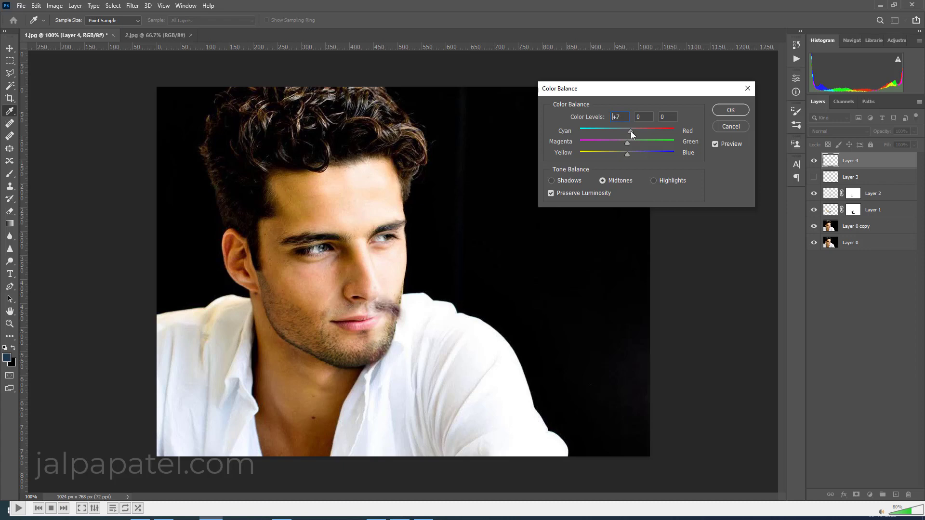
pyautogui.moveTo(628, 155); pyautogui.dragTo(623, 154)
pyautogui.click(721, 113)
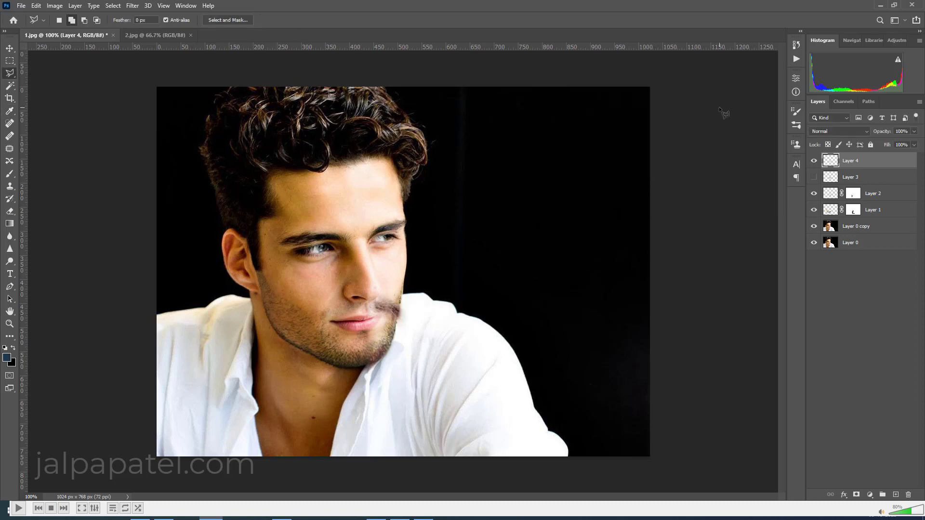
# - Lighten the moustache patch on Layer 4 with a Selective Color adjustment that lowers the Black amount
pyautogui.click(54, 6)
pyautogui.moveTo(70, 30)
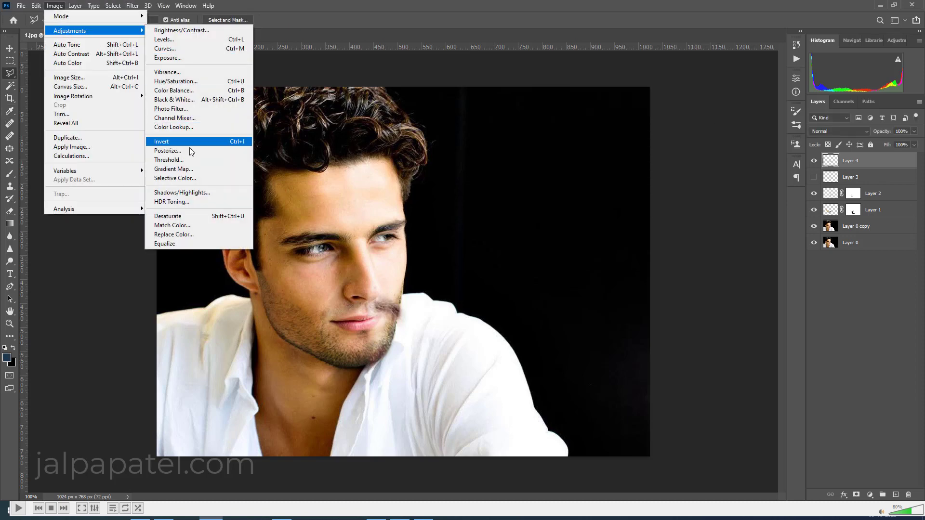
pyautogui.click(176, 176)
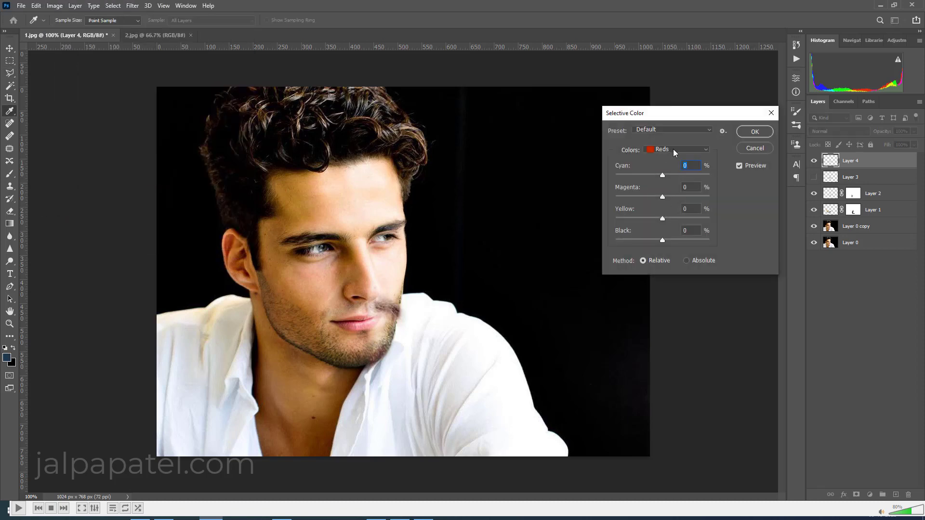
pyautogui.click(673, 149)
pyautogui.click(668, 238)
pyautogui.moveTo(664, 241); pyautogui.dragTo(641, 241)
pyautogui.click(755, 131)
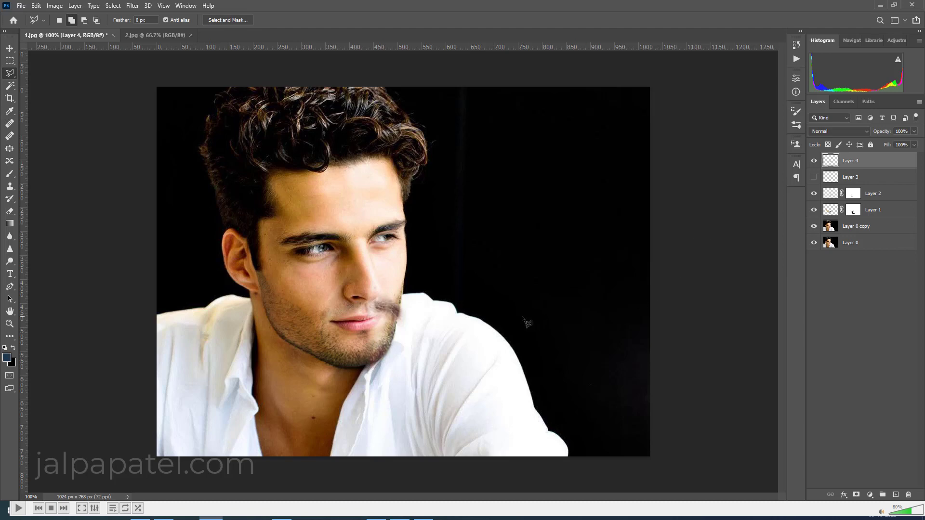
# - Erase the hard edges of Layer 4's moustache patch along the far cheek with the Eraser at 51% opacity, and show Layer 3 again
pyautogui.press('e')
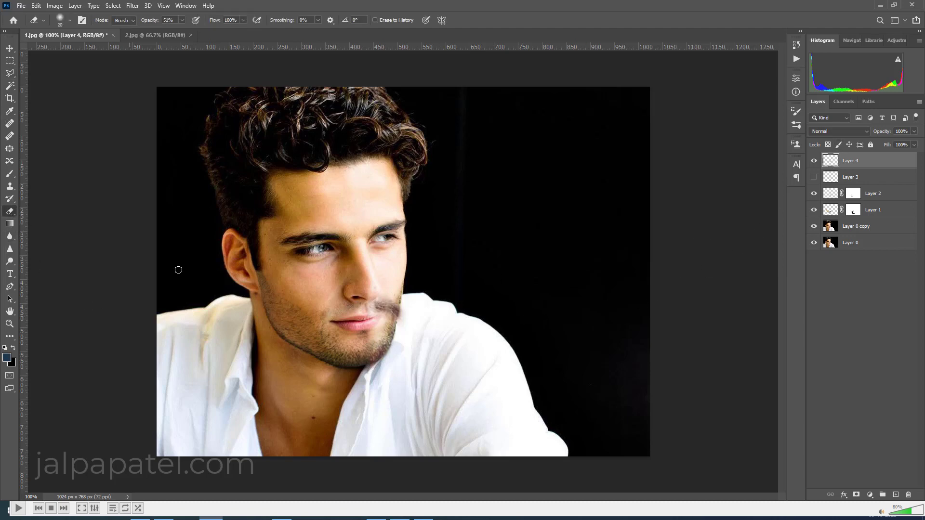
pyautogui.moveTo(396, 304); pyautogui.dragTo(394, 332)
pyautogui.moveTo(388, 298)
pyautogui.mouseDown()
pyautogui.moveTo(405, 313)
pyautogui.moveTo(392, 327)
pyautogui.moveTo(397, 300)
pyautogui.moveTo(398, 324)
pyautogui.mouseUp()
pyautogui.click(814, 177)
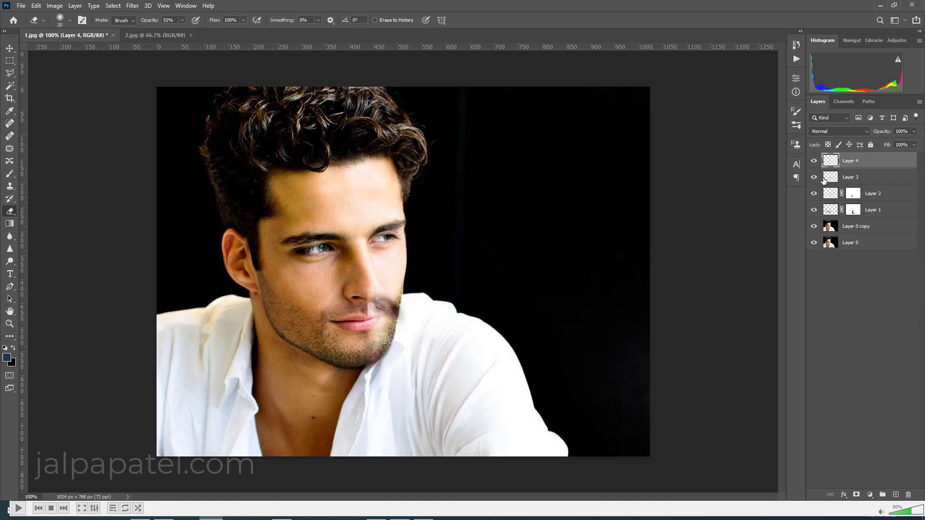
# - Add a layer mask to Layer 3 and erase its dark moustache at the far cheek, then compare Layer 4 on and off
pyautogui.click(832, 179)
pyautogui.click(857, 495)
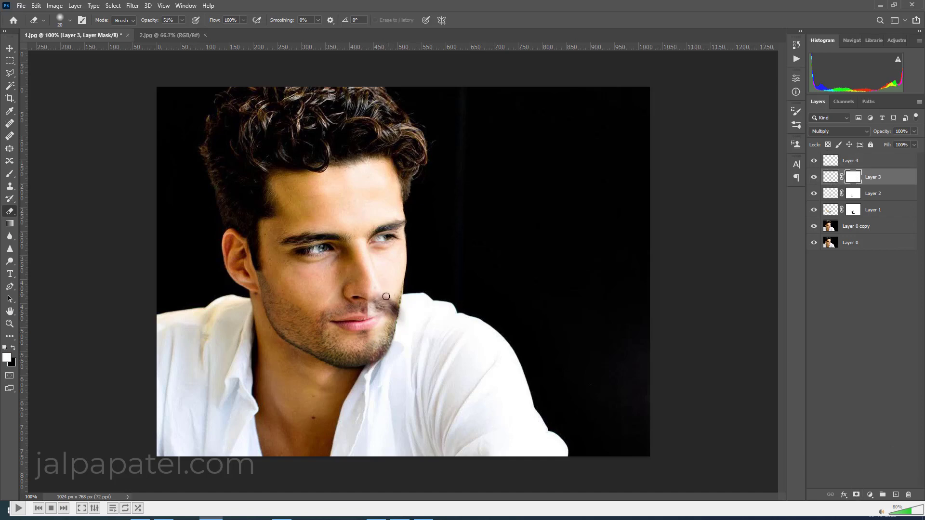
pyautogui.moveTo(400, 301)
pyautogui.mouseDown()
pyautogui.moveTo(382, 299)
pyautogui.moveTo(379, 311)
pyautogui.moveTo(403, 302)
pyautogui.mouseUp()
pyautogui.click(834, 162)
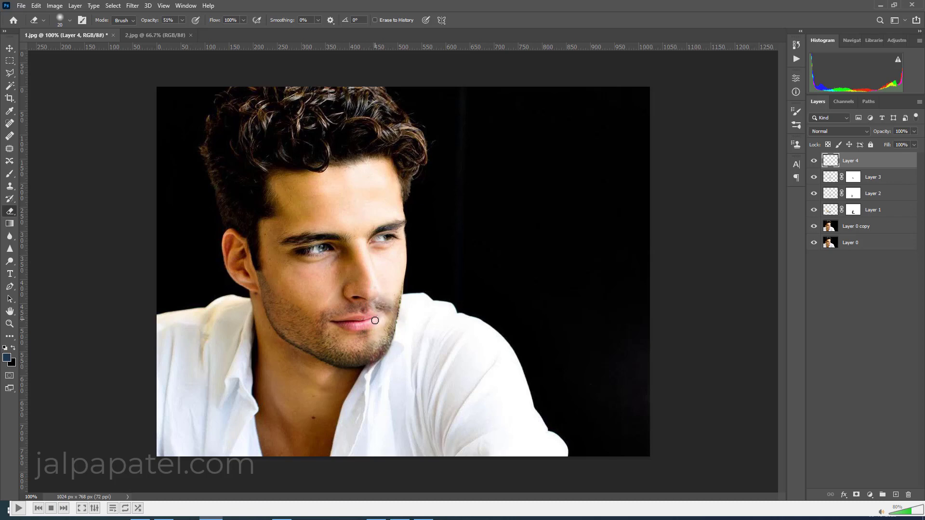
pyautogui.click(814, 162)
pyautogui.click(814, 161)
# - Fine-tune the moustache patch on Layer 4 with a Brightness/Contrast adjustment
pyautogui.click(54, 5)
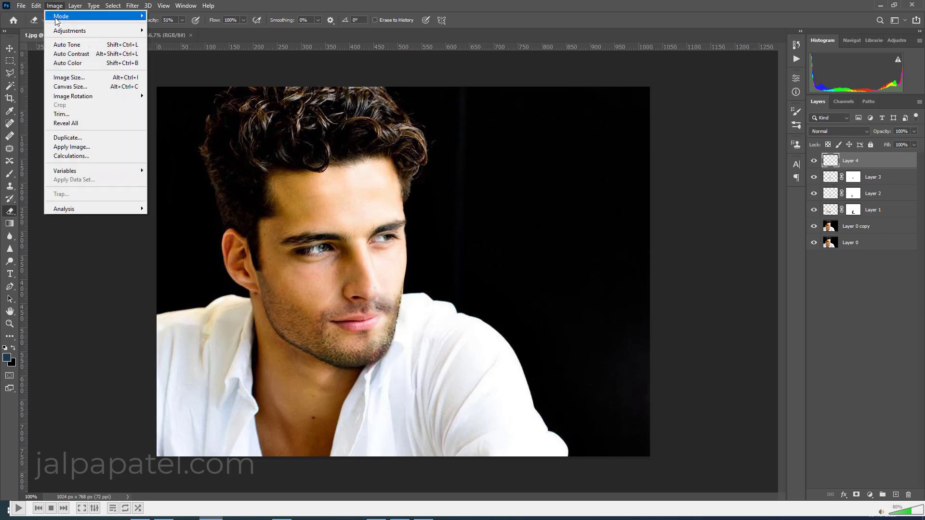
pyautogui.moveTo(58, 34)
pyautogui.click(182, 30)
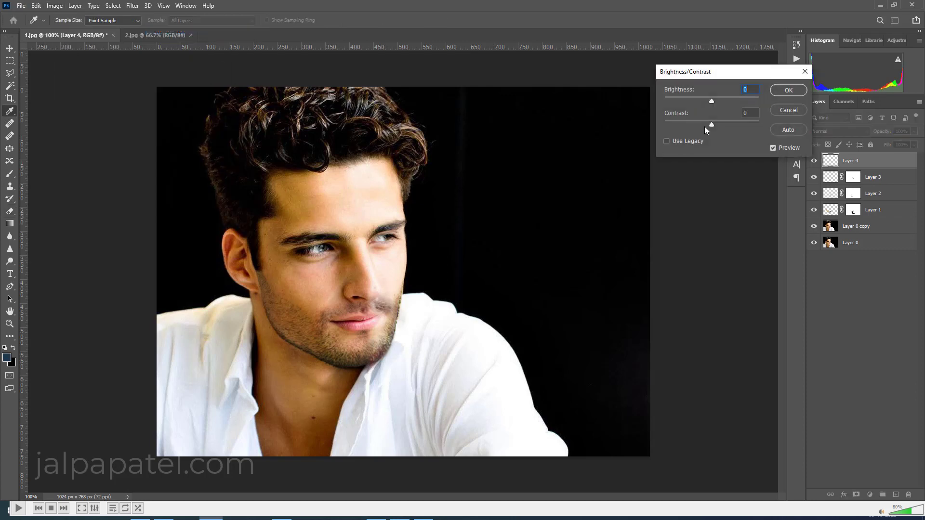
pyautogui.moveTo(713, 102); pyautogui.dragTo(707, 125)
pyautogui.click(780, 93)
pyautogui.press('e')
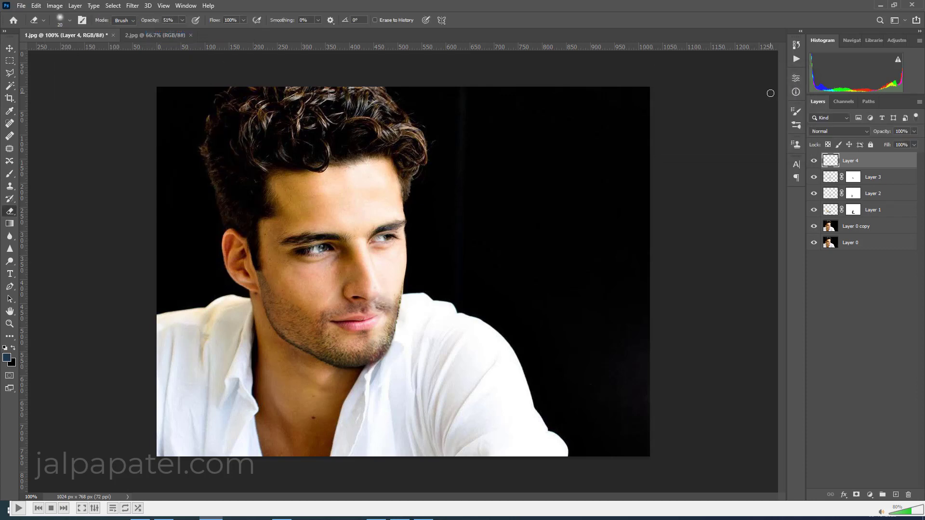
# - Apply Color Balance to Layer 4's midtones with red at about +12, green at about +6 and a shift toward yellow
pyautogui.click(53, 7)
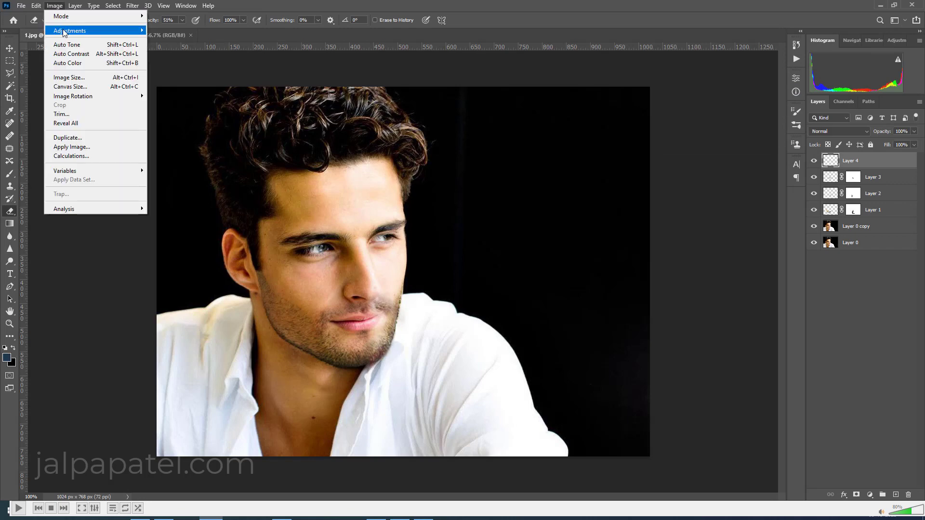
pyautogui.moveTo(67, 32)
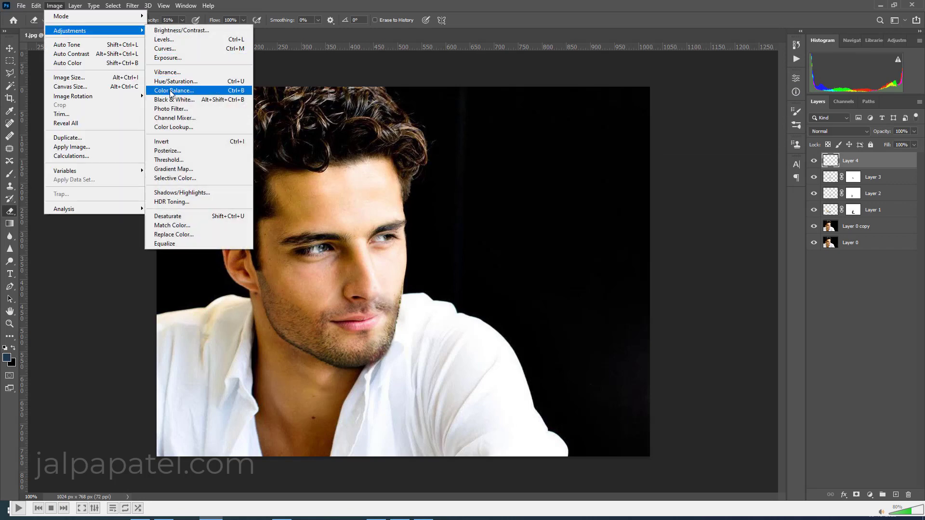
pyautogui.click(171, 91)
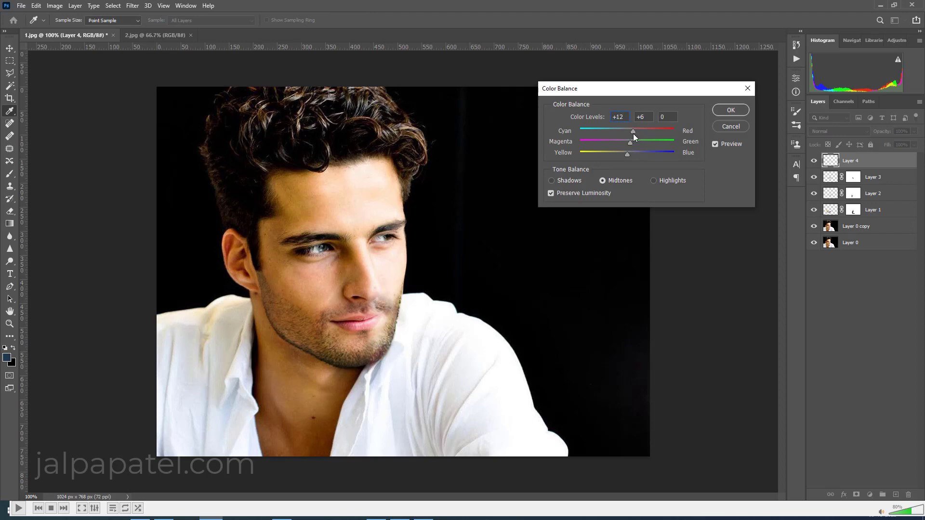
pyautogui.moveTo(629, 153); pyautogui.dragTo(620, 155)
pyautogui.click(731, 110)
pyautogui.press('e')
# - Apply Color Balance to Layer 3's midtones with cyan at -8, green at about +11 and a shift toward yellow
pyautogui.click(831, 182)
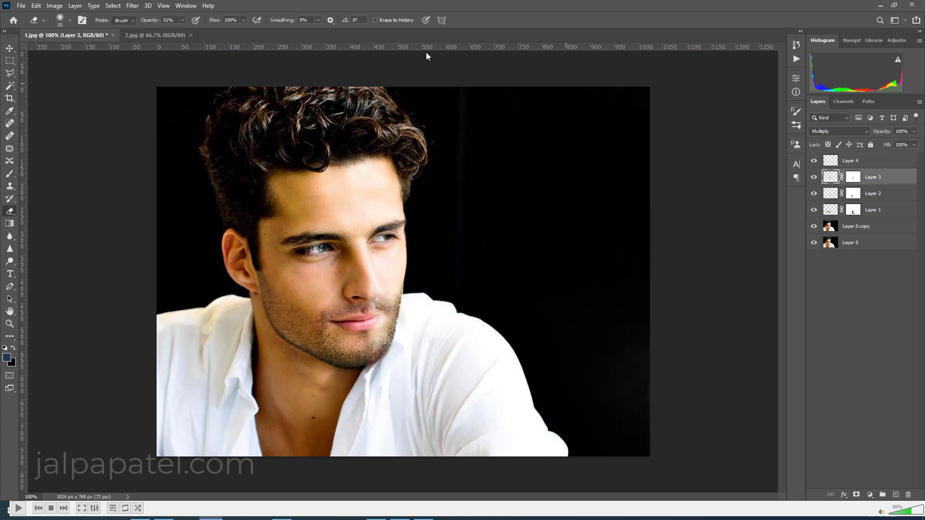
pyautogui.click(54, 6)
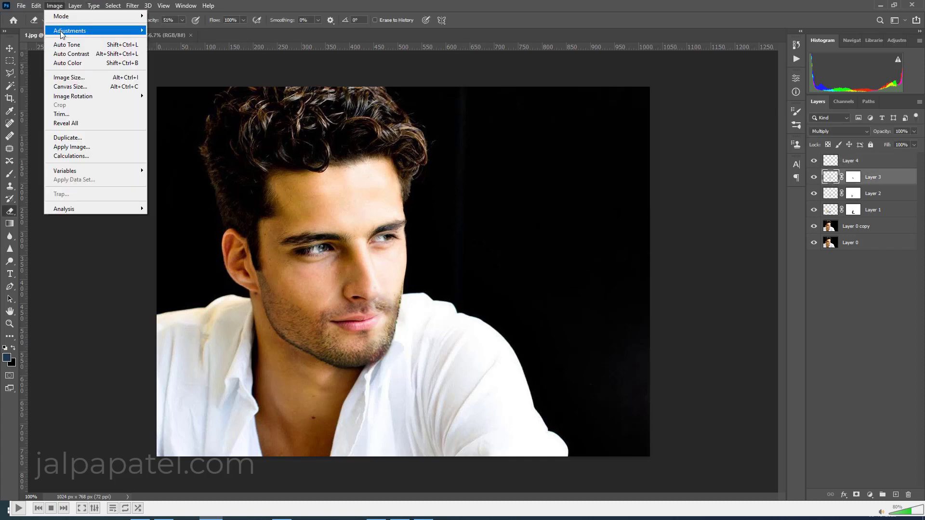
pyautogui.moveTo(70, 31)
pyautogui.click(171, 91)
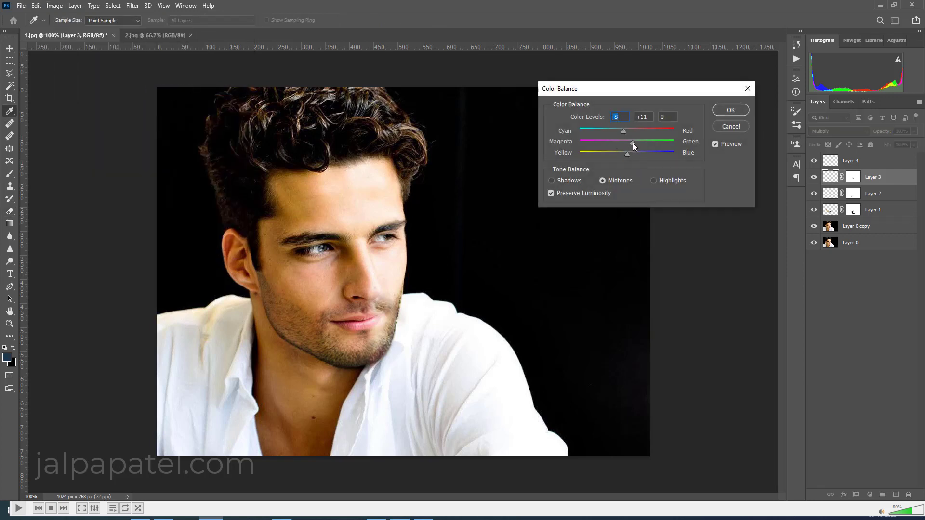
pyautogui.moveTo(632, 143); pyautogui.dragTo(623, 155)
pyautogui.press('e')
pyautogui.click(731, 108)
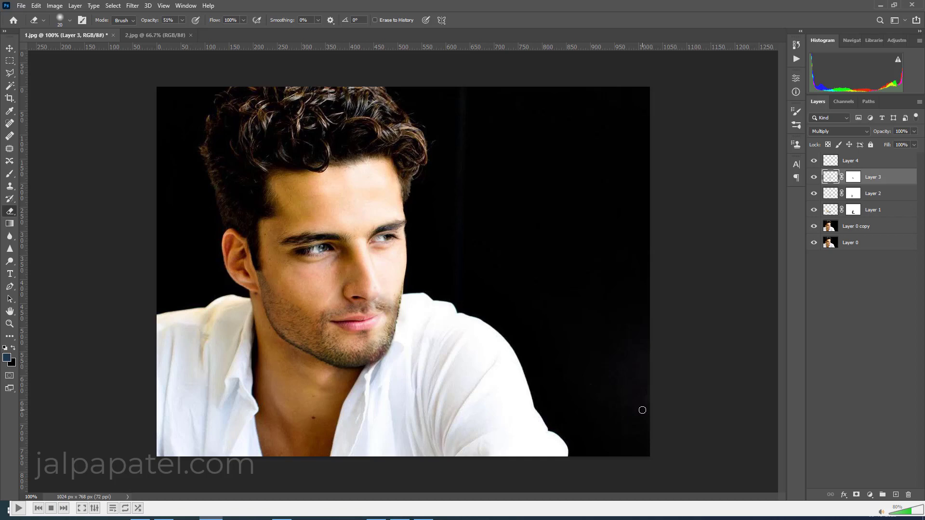
# - Add a layer mask to Layer 4, compare it on and off, and erase its edge beside the far cheek with the Eraser at 100% opacity
pyautogui.click(834, 162)
pyautogui.click(857, 495)
pyautogui.press('d')
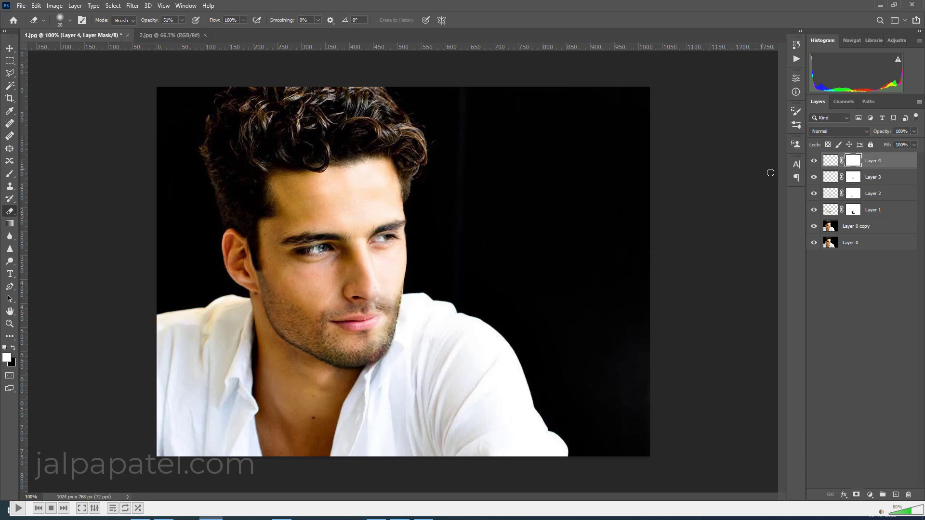
pyautogui.click(814, 163)
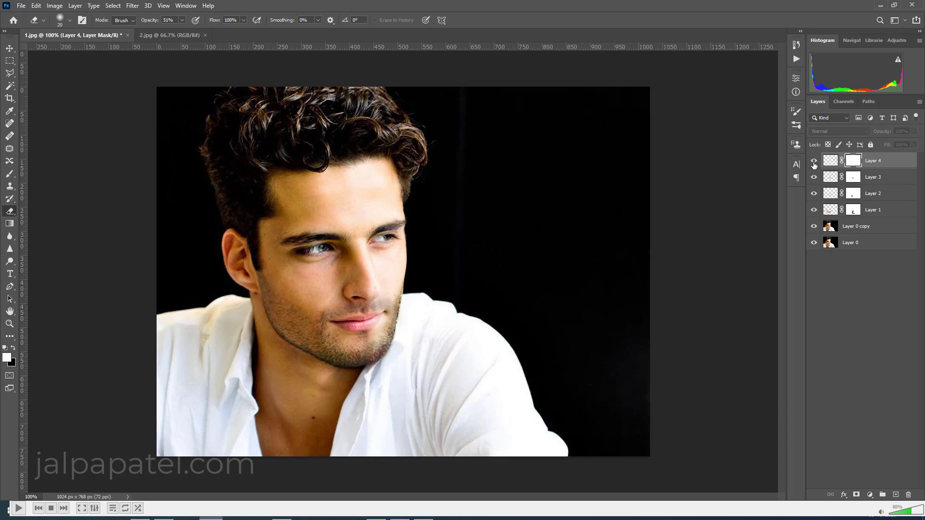
pyautogui.click(814, 163)
pyautogui.click(814, 162)
pyautogui.click(814, 163)
pyautogui.click(814, 163)
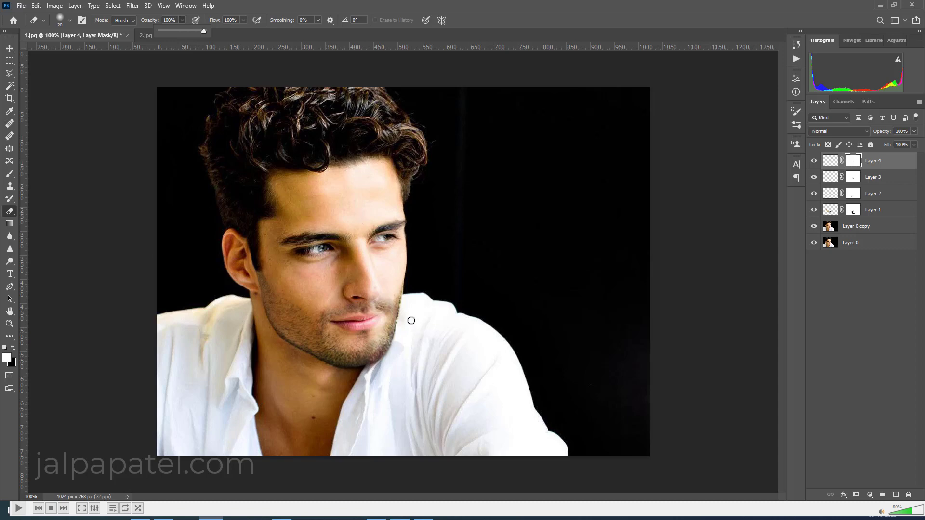
pyautogui.click(406, 306)
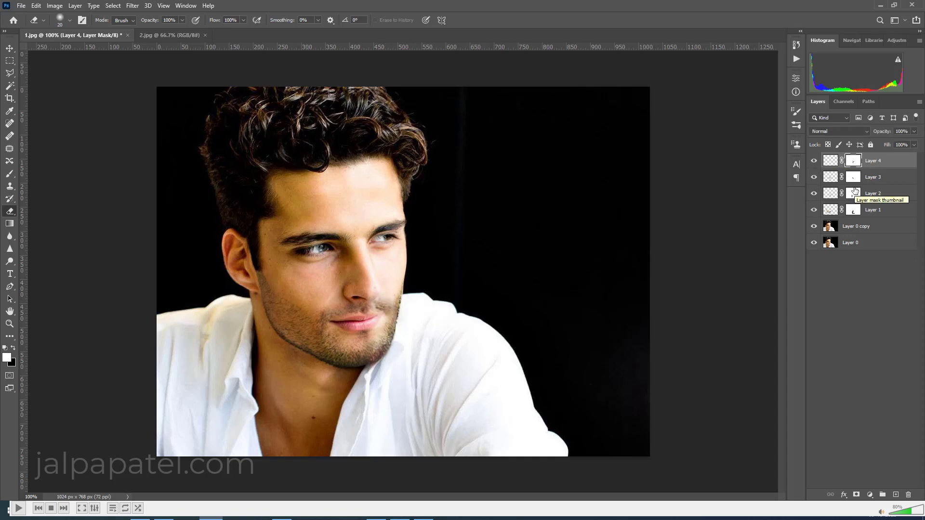
# - Reduce Layer 4's opacity to 76% and compare the moustache with the layer hidden and shown
pyautogui.click(913, 132)
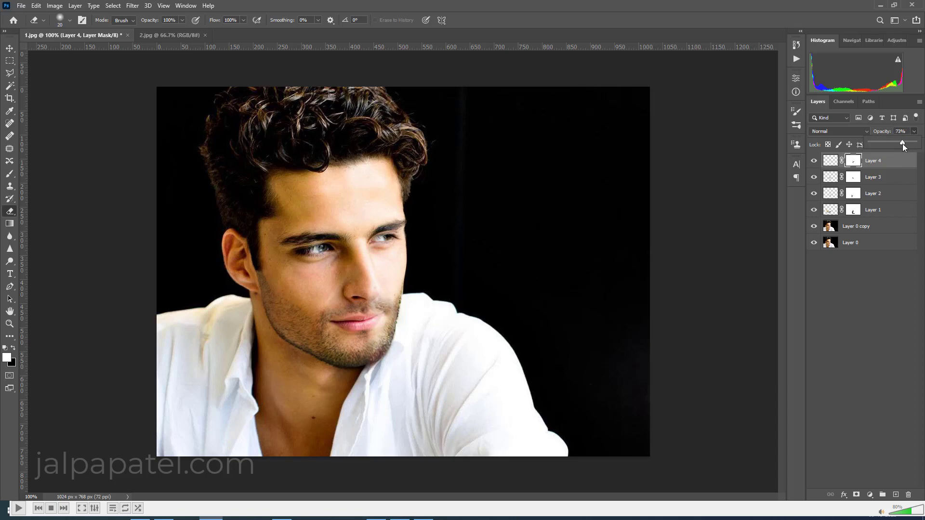
pyautogui.click(814, 161)
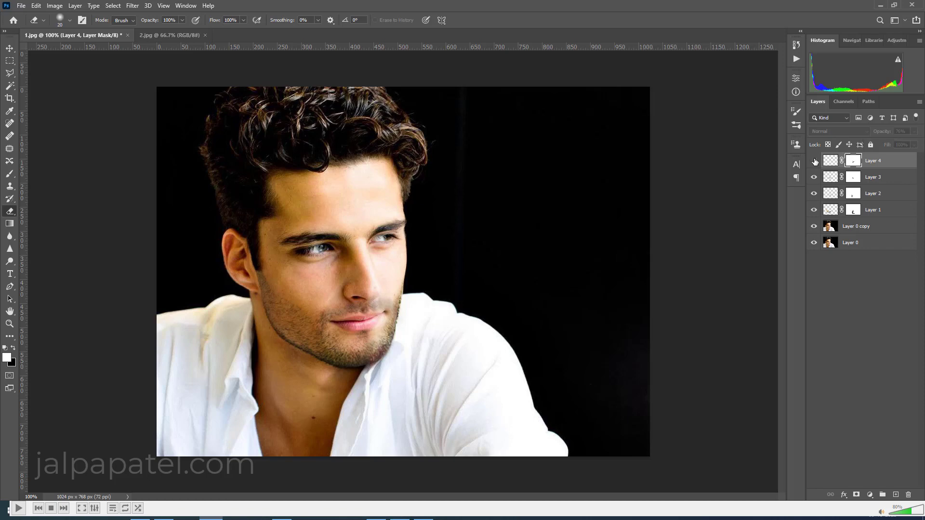
pyautogui.click(814, 161)
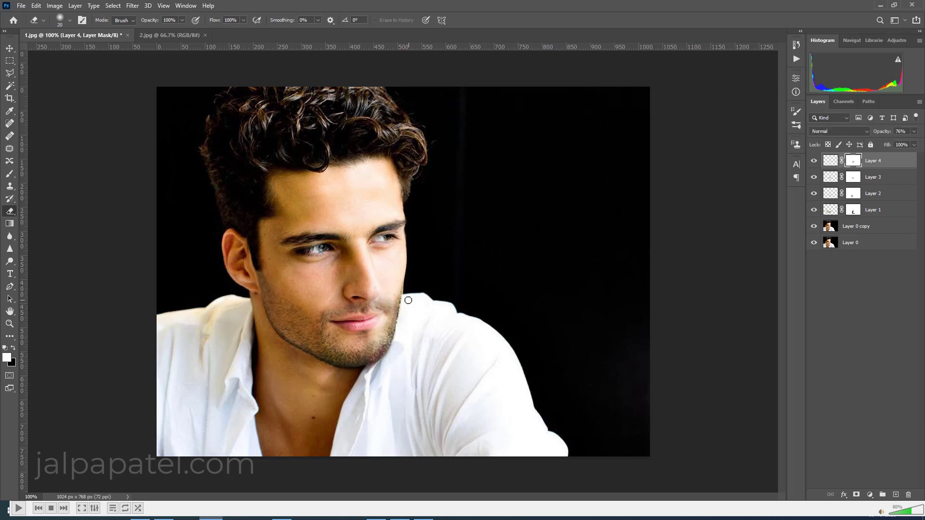
# - Set the Eraser's size to 25 and its opacity to 47%
pyautogui.press('[')
pyautogui.press('[')
pyautogui.click(182, 21)
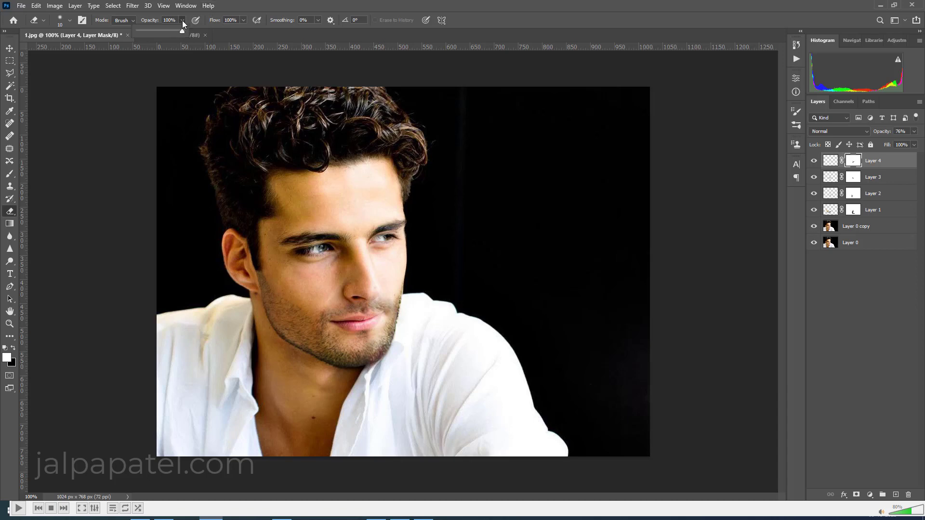
pyautogui.press(']')
pyautogui.press(']')
pyautogui.press(']')
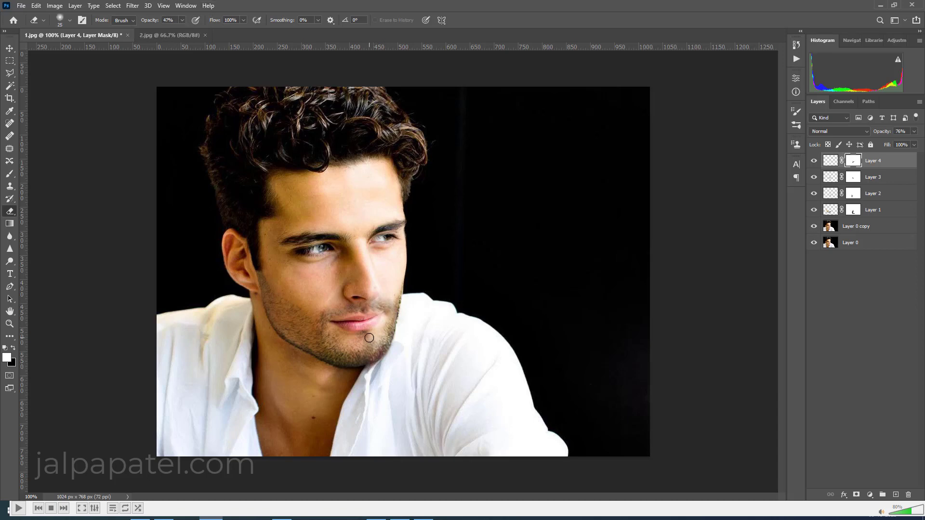
# - Warp Layer 4's moustache patch by pulling its inner edge toward the middle of the lips, and apply the transform
pyautogui.click(896, 161)
pyautogui.hotkey('ctrl', 't')
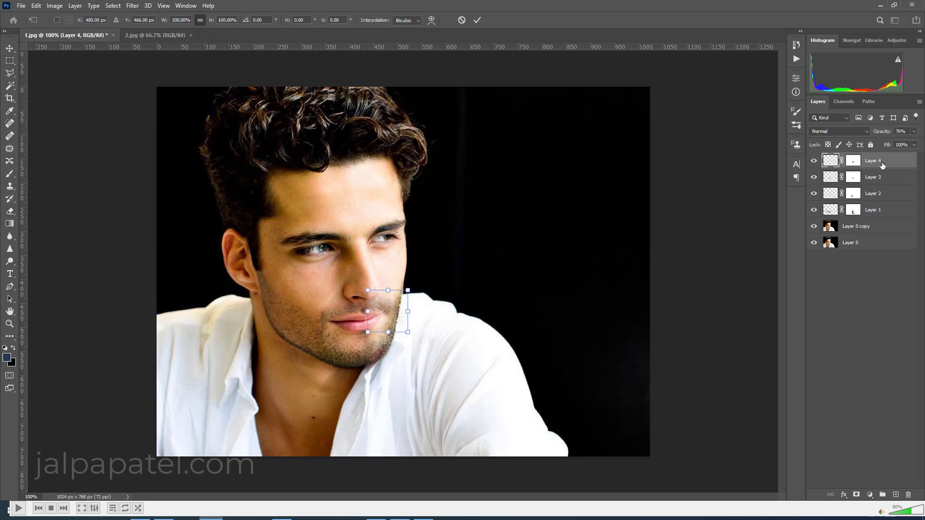
pyautogui.rightClick(383, 311)
pyautogui.click(400, 375)
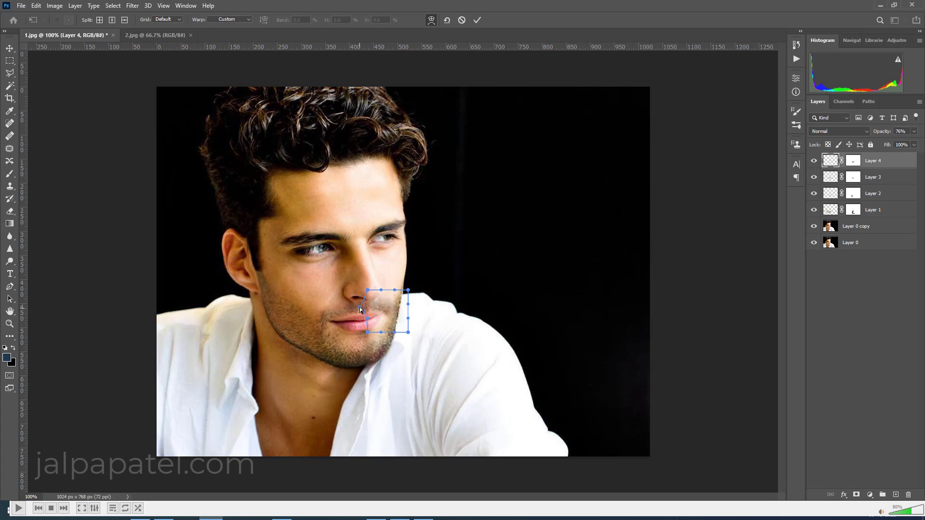
pyautogui.moveTo(362, 314); pyautogui.dragTo(362, 322)
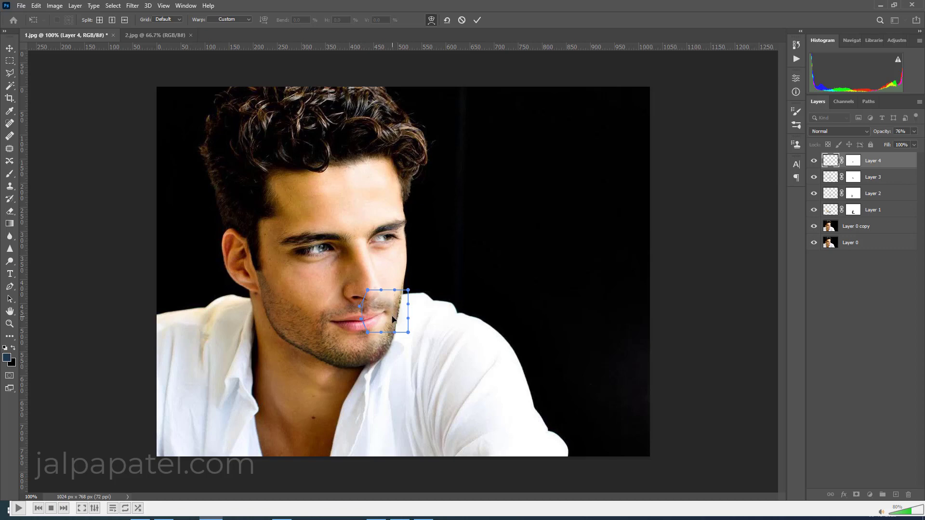
pyautogui.press('Return')
pyautogui.press('e')
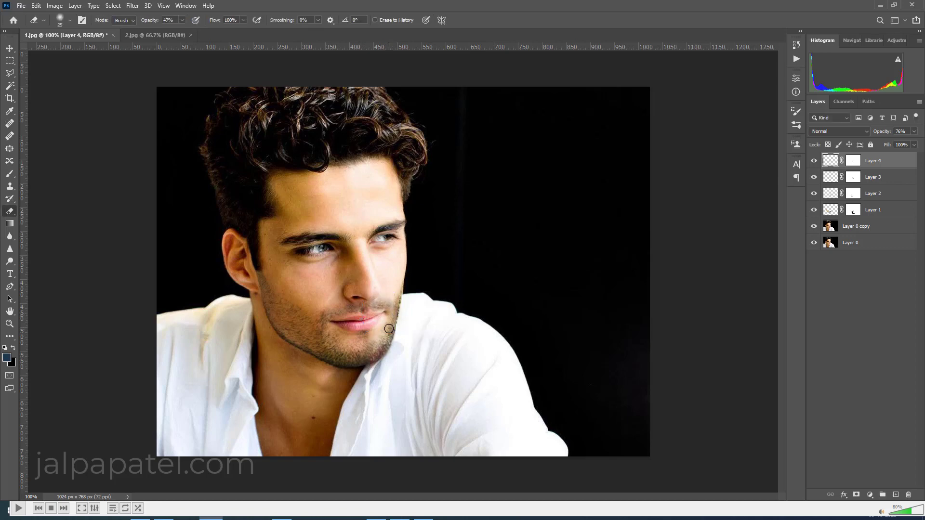
# - Compare the moustache with Layer 4 and Layer 3 hidden and shown, and make Layer 3's mask active
pyautogui.click(814, 160)
pyautogui.click(814, 160)
pyautogui.click(814, 160)
pyautogui.click(814, 179)
pyautogui.click(814, 178)
pyautogui.click(853, 177)
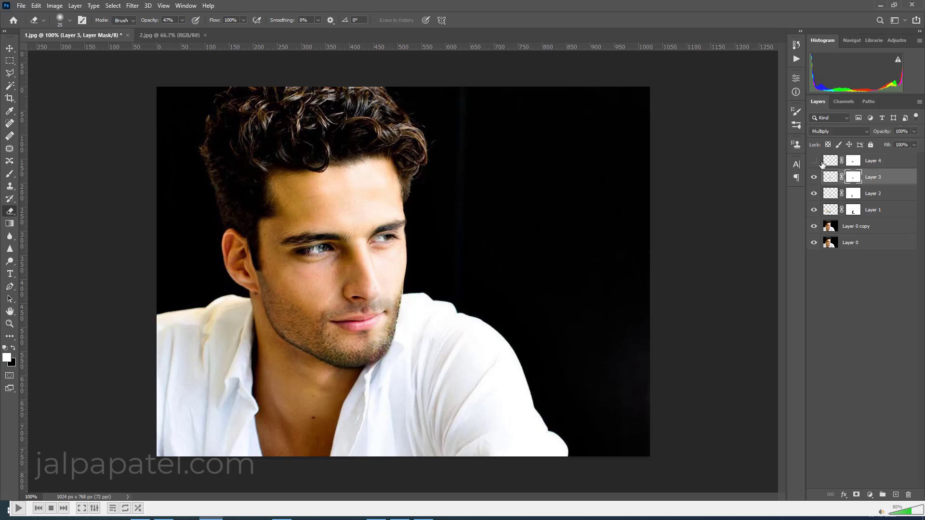
pyautogui.click(814, 160)
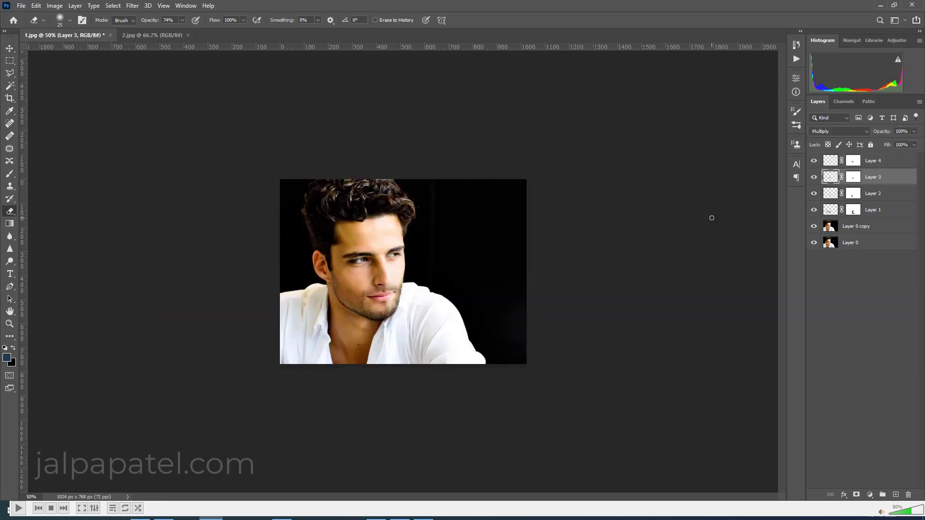
# - Compare the result with Layer 3 hidden and shown, and lighten that layer with a Curves point at input 101, output 120
pyautogui.hotkey('ctrl', '+')
pyautogui.hotkey('ctrl', '+')
pyautogui.hotkey('ctrl', '+')
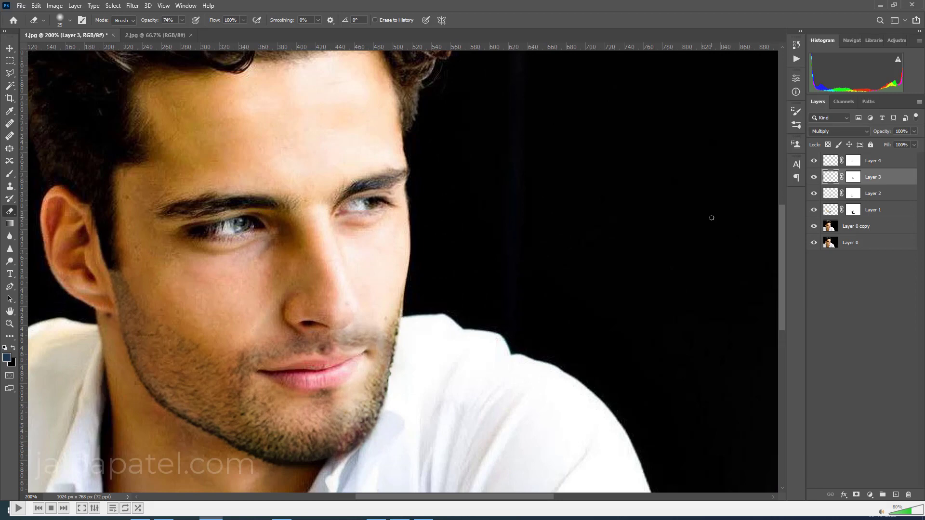
pyautogui.hotkey('ctrl', '-')
pyautogui.hotkey('ctrl', '-')
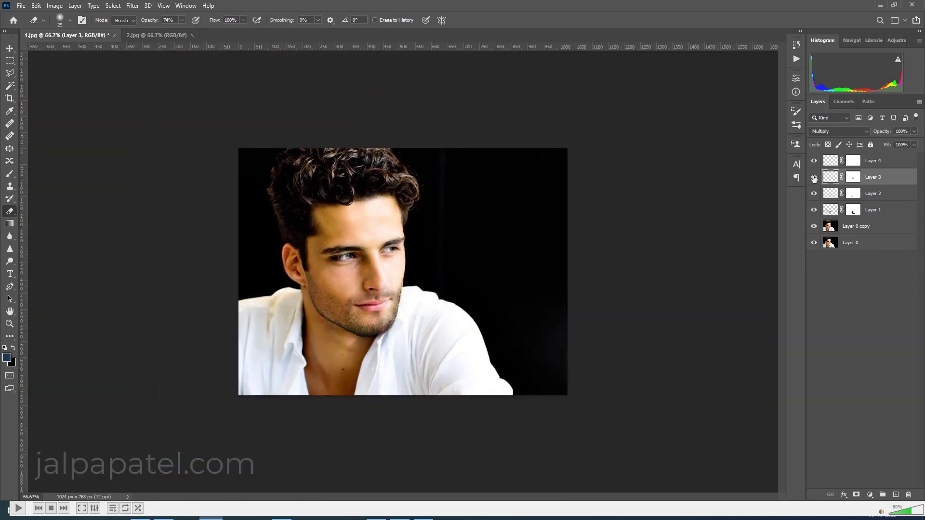
pyautogui.click(813, 177)
pyautogui.click(814, 177)
pyautogui.hotkey('ctrl', 'm')
pyautogui.moveTo(636, 301); pyautogui.dragTo(630, 298)
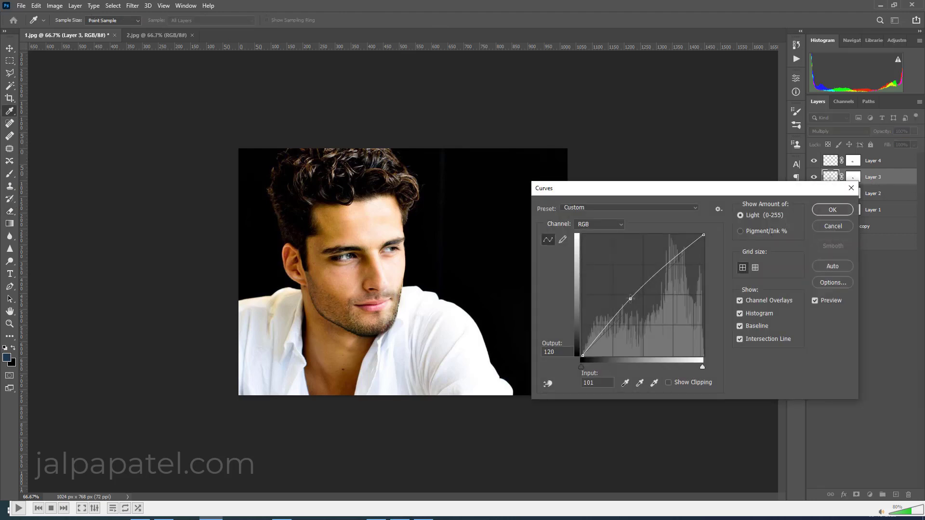
pyautogui.click(828, 209)
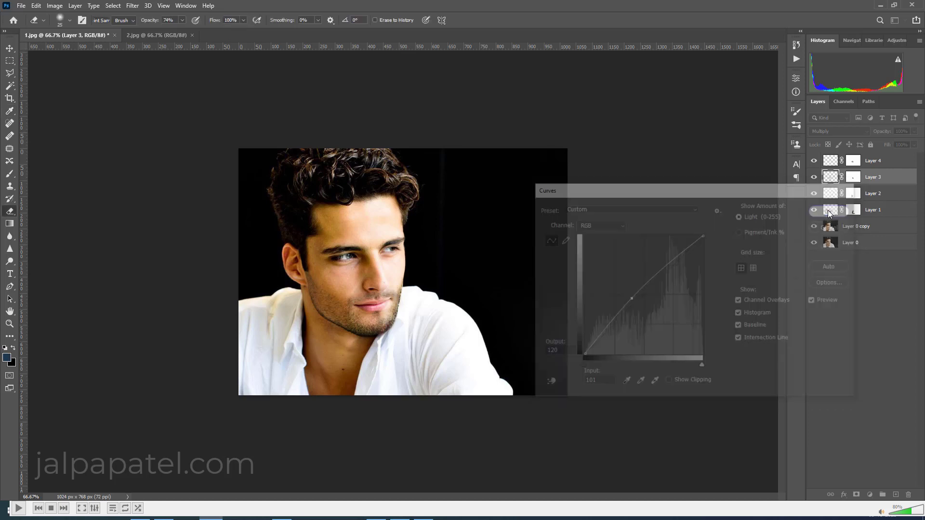
# - Lighten Layer 1's beard patch with a Curves point at input 93, output 112, and compare the layer hidden and shown
pyautogui.click(832, 195)
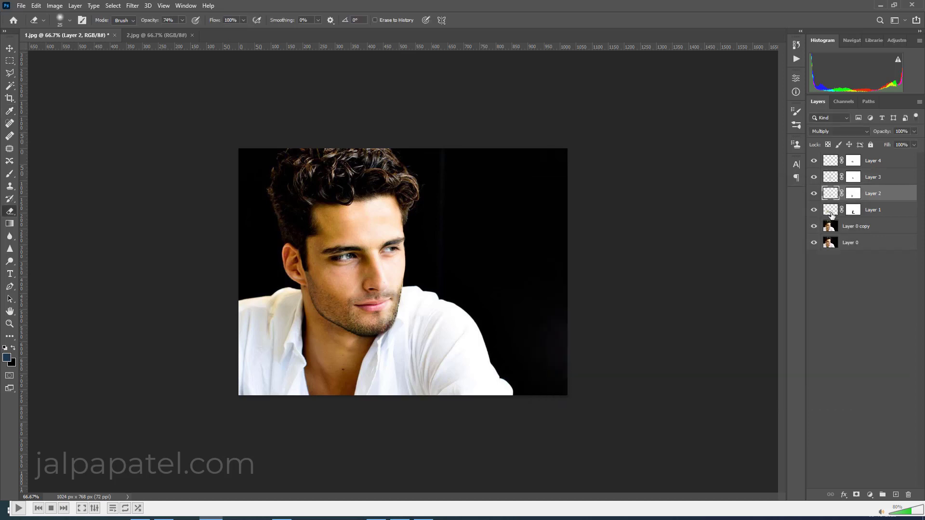
pyautogui.click(831, 213)
pyautogui.hotkey('ctrl', 'alt', 'm')
pyautogui.moveTo(630, 299); pyautogui.dragTo(627, 302)
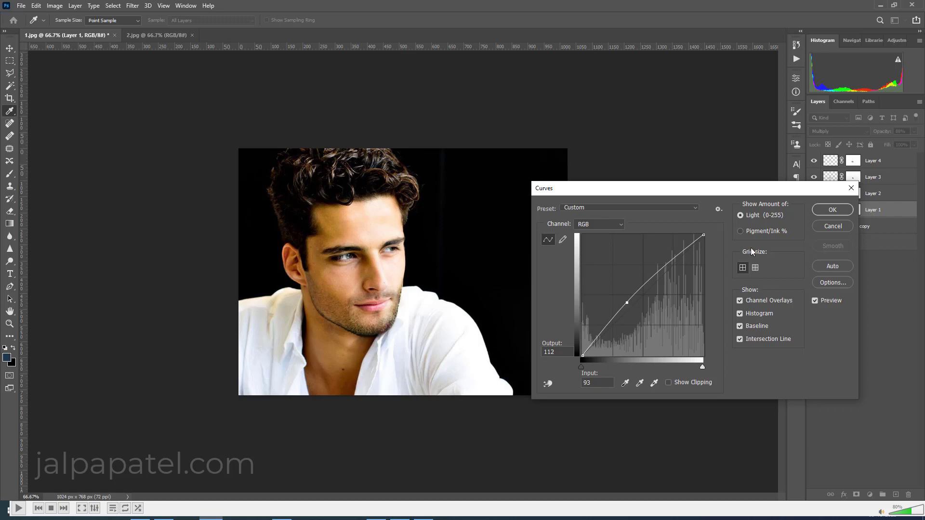
pyautogui.click(840, 208)
pyautogui.press('e')
pyautogui.click(813, 210)
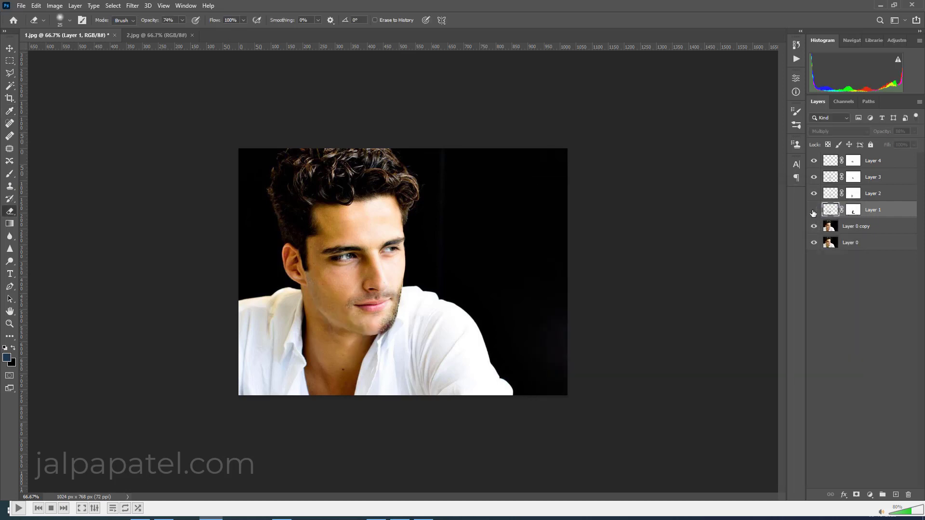
pyautogui.click(813, 211)
pyautogui.hotkey('ctrl', '-')
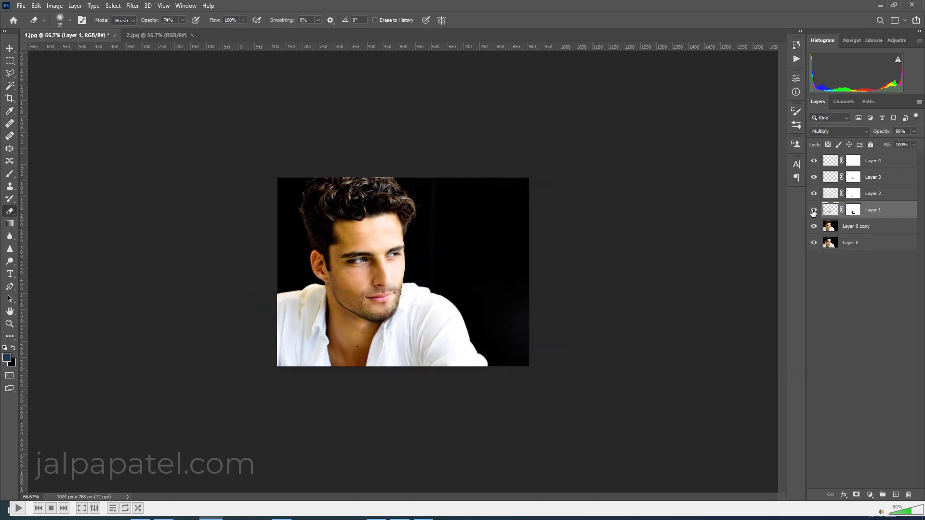
# - Group Layer 4 through Layer 0 copy into one layer group with the default name and Pass Through mode
pyautogui.click(899, 161)
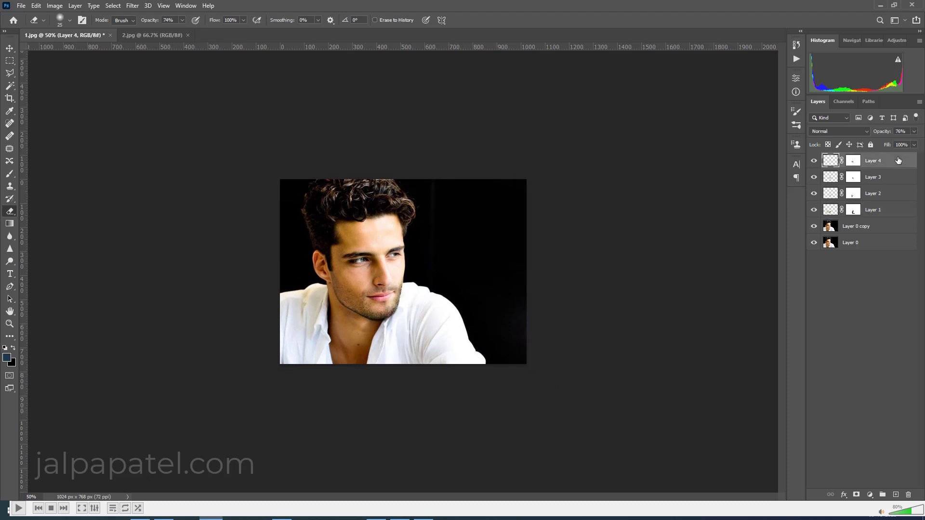
pyautogui.keyDown('shift'); pyautogui.click(886, 225); pyautogui.keyUp('shift')
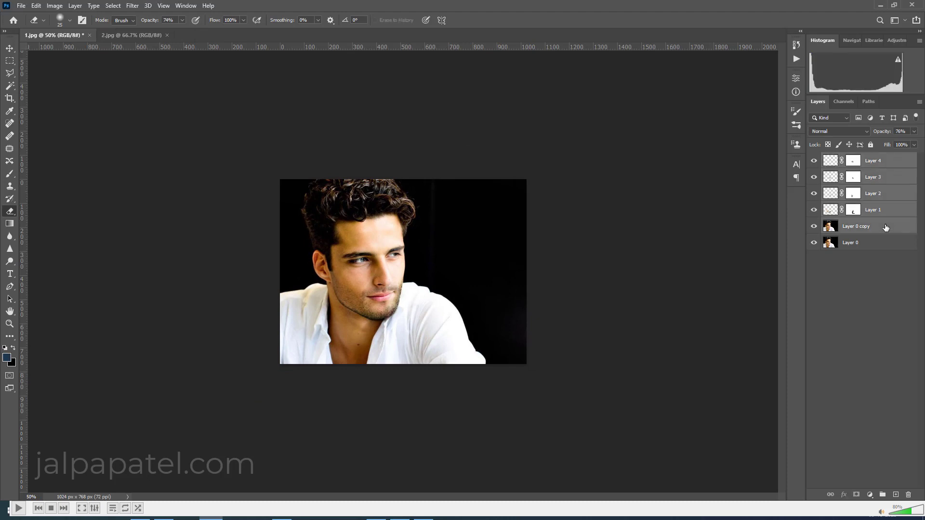
pyautogui.rightClick(887, 225)
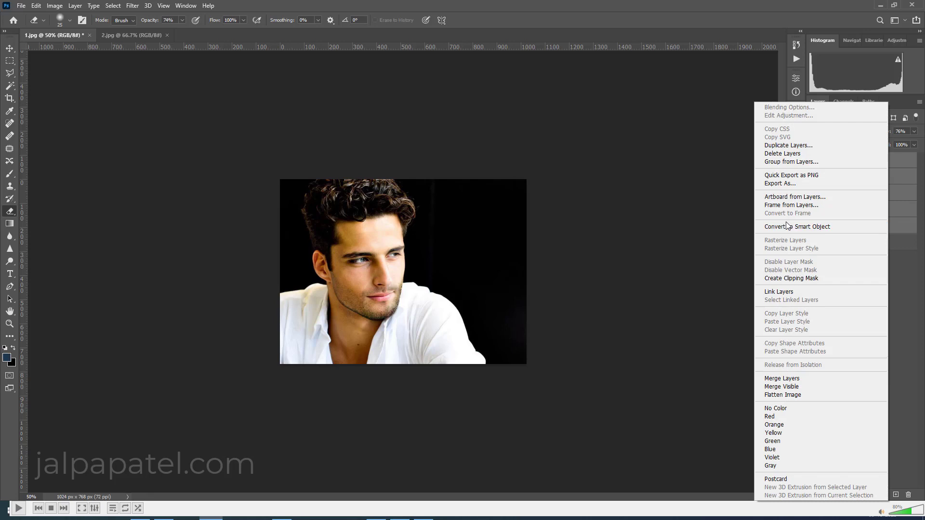
pyautogui.click(776, 161)
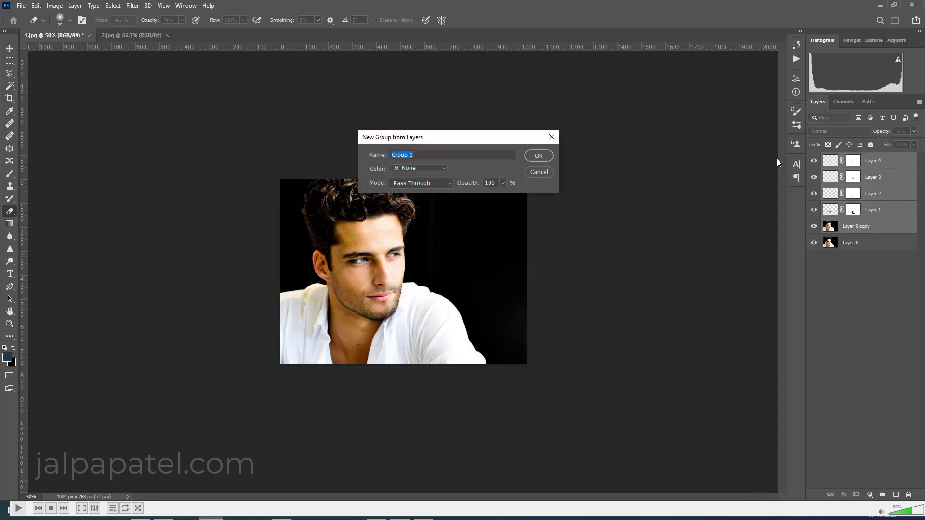
pyautogui.click(534, 156)
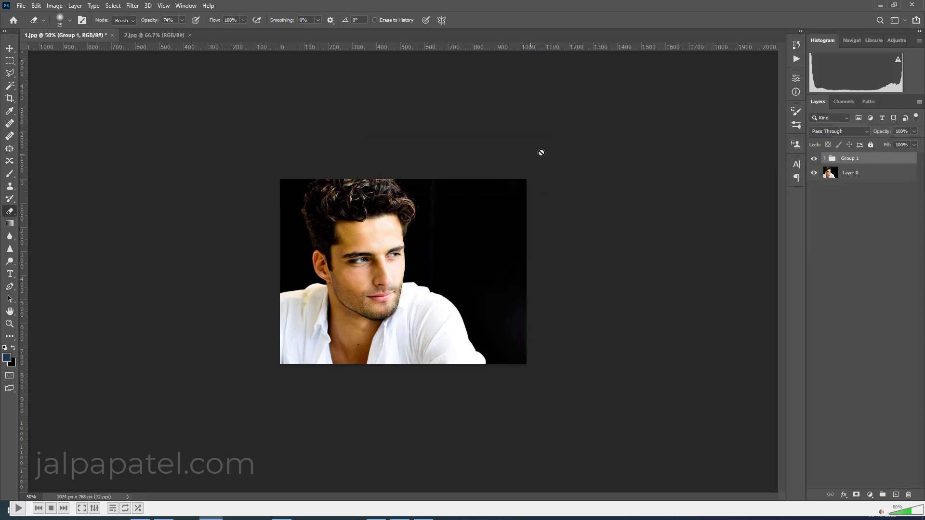
# - Compare the clean-shaven original with the bearded result by hiding and showing the layer group twice
pyautogui.hotkey('ctrl', '+')
pyautogui.hotkey('ctrl', '+')
pyautogui.click(814, 159)
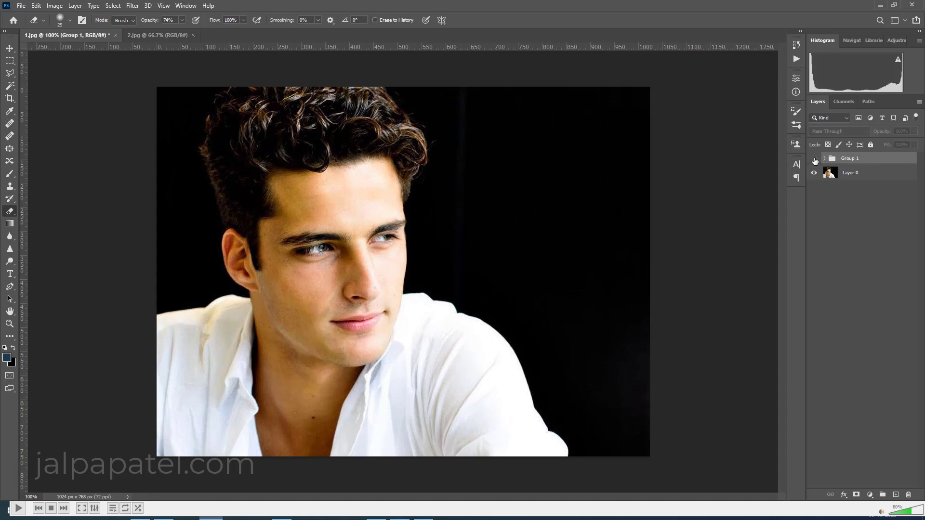
pyautogui.click(814, 159)
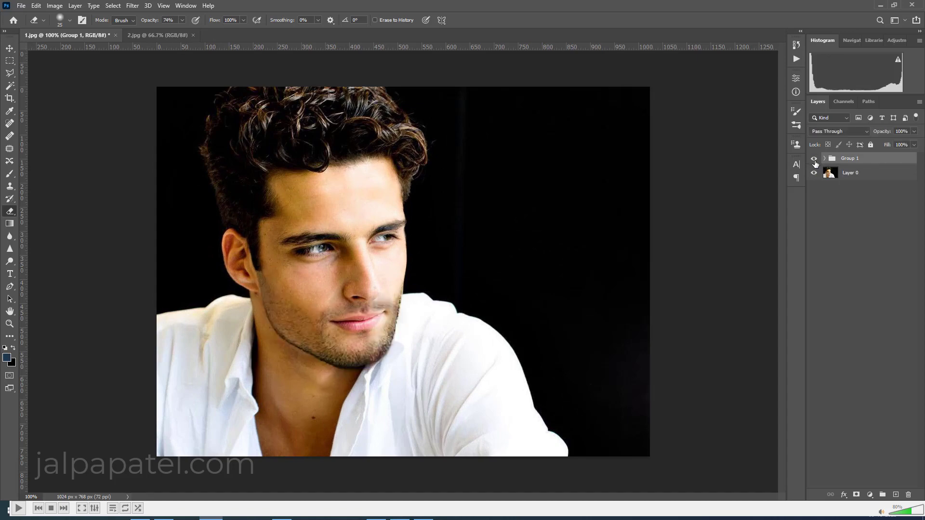
pyautogui.click(815, 161)
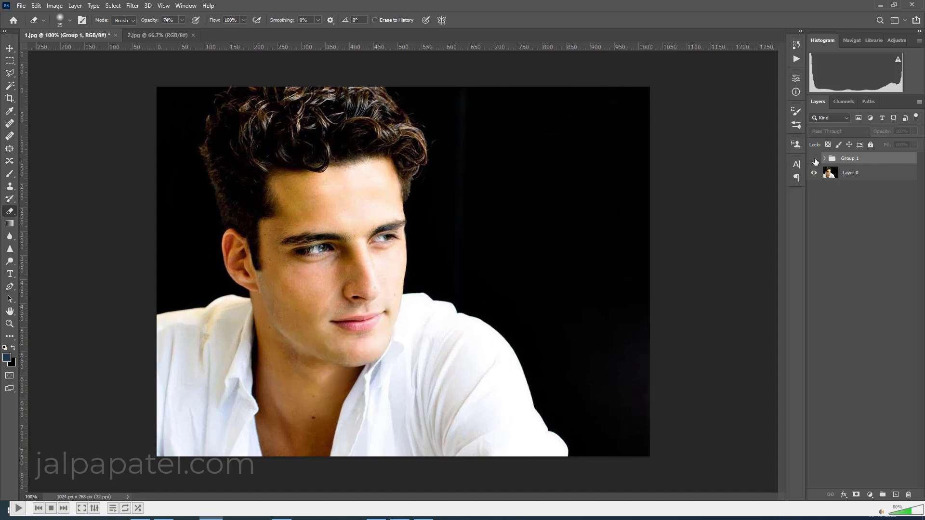
pyautogui.click(815, 160)
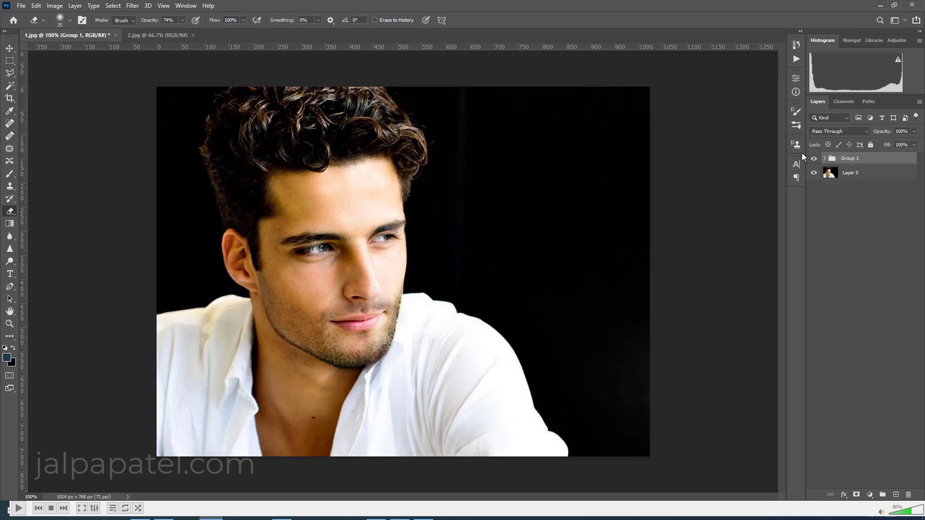